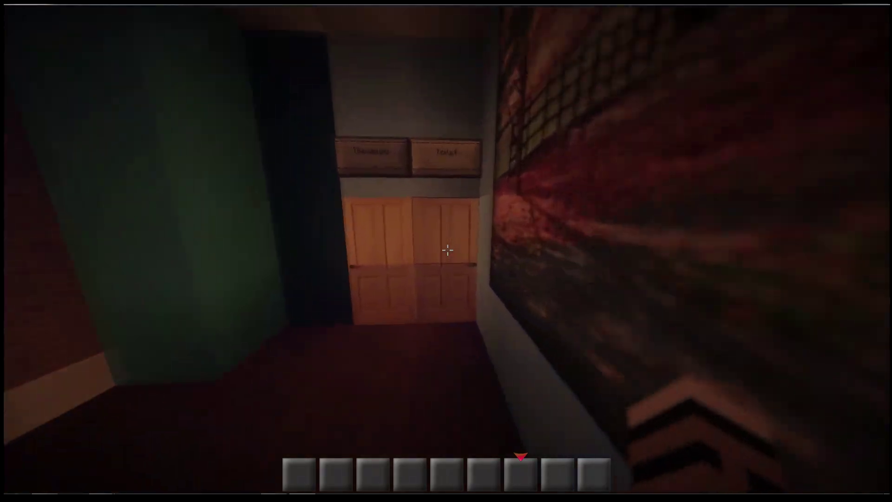
# Step: Try a wooden door in the Mens Toilet doorway, then knock it out
pyautogui.rightClick(447, 250)
pyautogui.press('1')
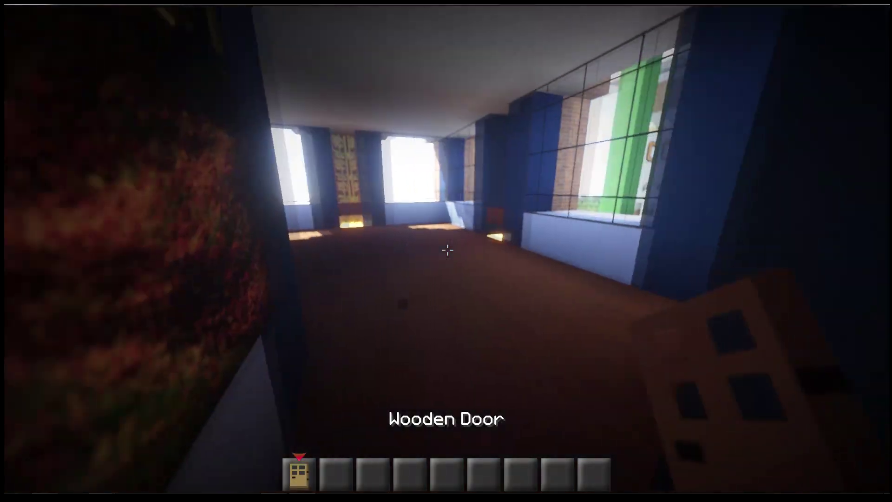
pyautogui.press('w')
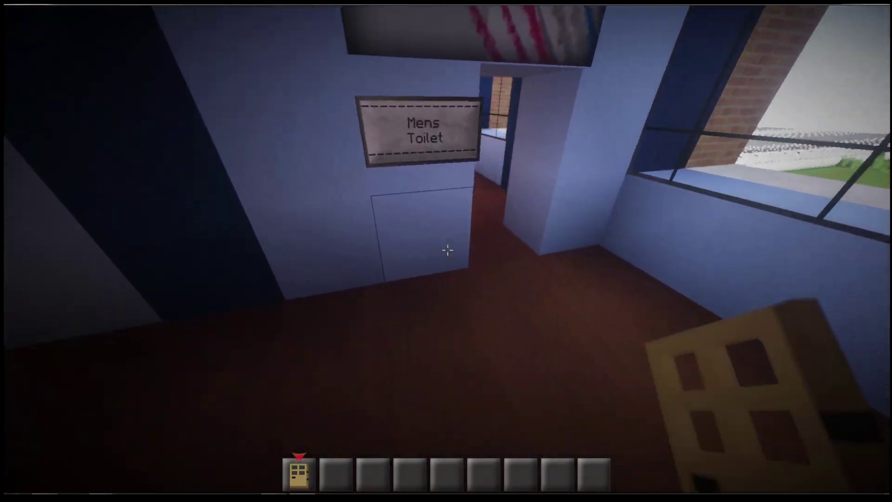
pyautogui.rightClick(446, 249)
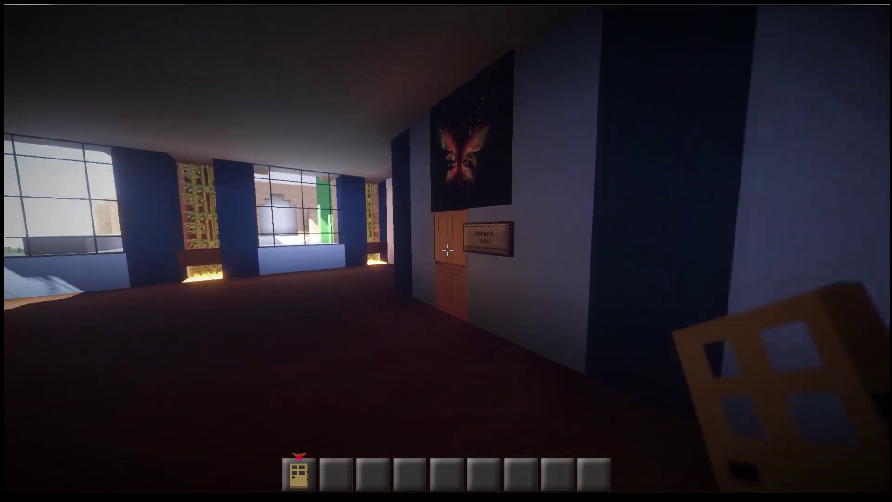
pyautogui.click(447, 250)
# Step: Take a pressure plate from the creative Redstone tab into the hotbar
pyautogui.press('e')
pyautogui.click(344, 104)
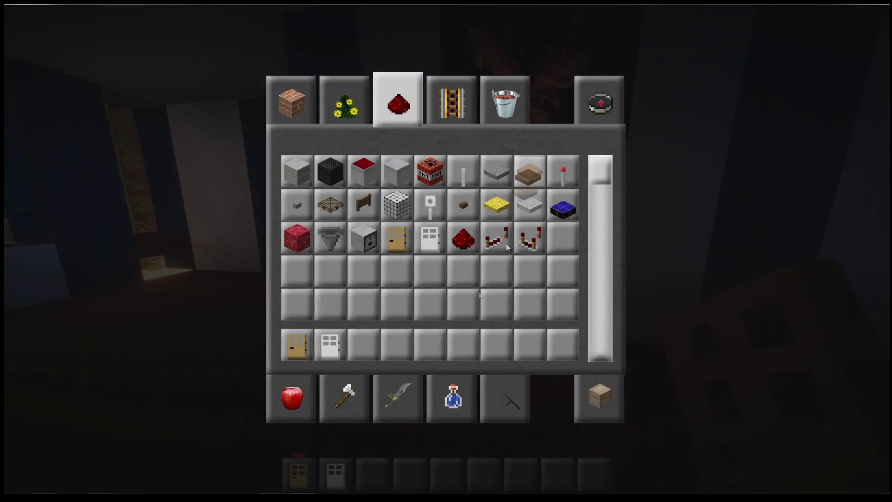
pyautogui.keyDown('shift'); pyautogui.click(364, 347); pyautogui.keyUp('shift')
pyautogui.press('Escape')
pyautogui.scroll(-1, 446, 249)
# Step: Fit the Womens Toilet doorway with an iron door and a pressure plate, then test it
pyautogui.rightClick(446, 250)
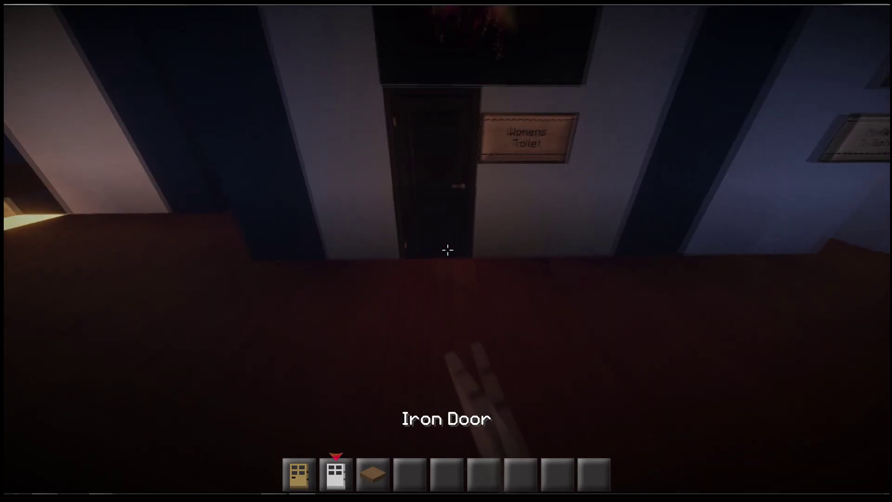
pyautogui.scroll(-1, 447, 250)
pyautogui.rightClick(446, 250)
pyautogui.press('w')
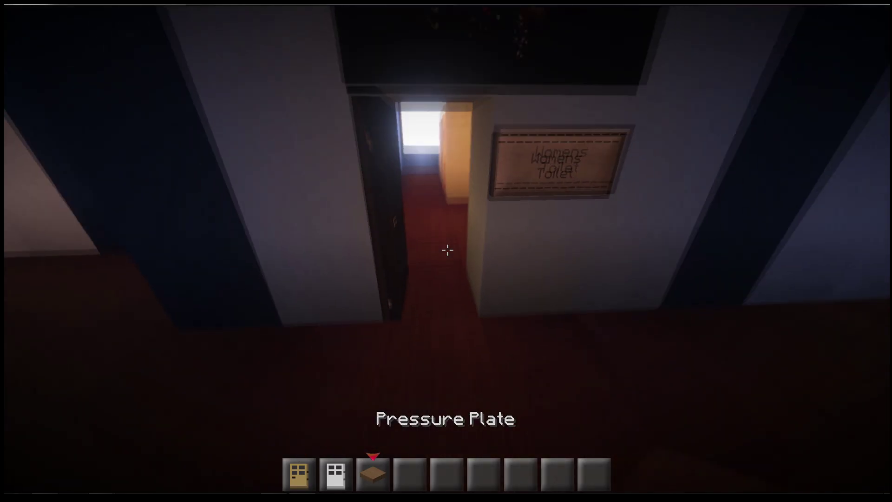
# Step: Hang an iron door in the Mens Toilet doorway and add a pressure plate by the double doors
pyautogui.press('w')
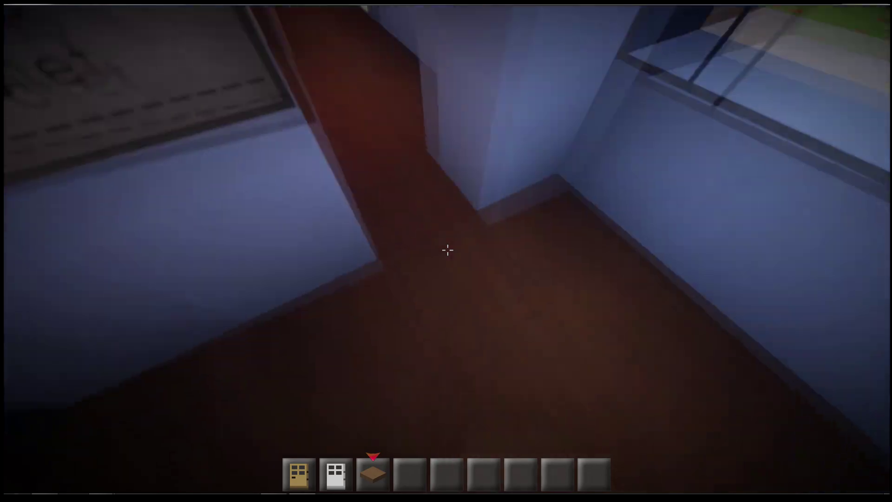
pyautogui.scroll(1, 447, 249)
pyautogui.rightClick(447, 249)
pyautogui.press('w')
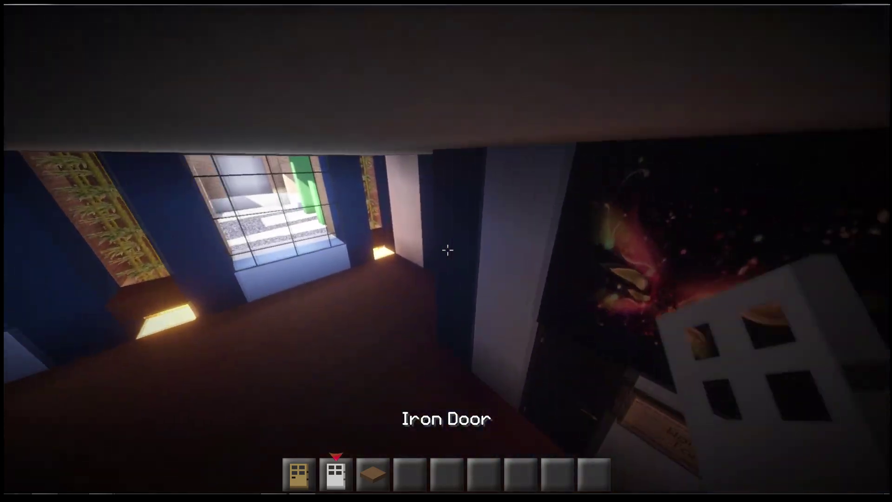
pyautogui.press('w')
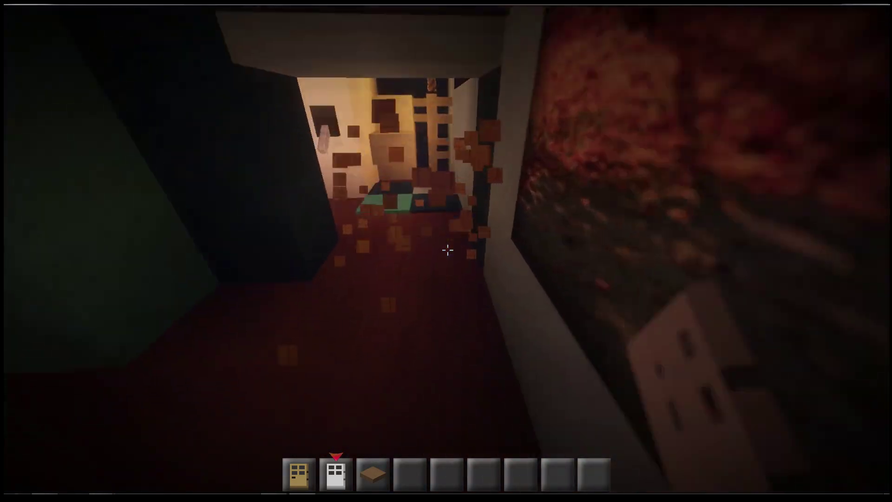
pyautogui.scroll(-1, 446, 250)
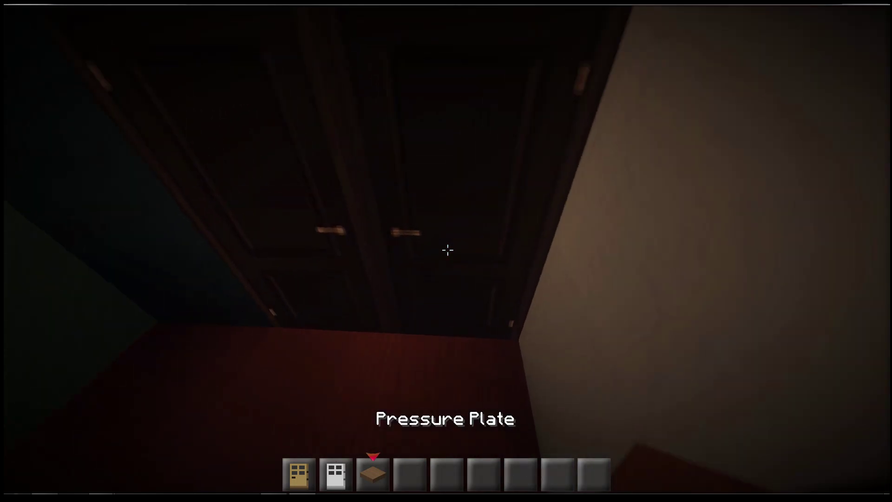
pyautogui.rightClick(446, 250)
pyautogui.press('w')
# Step: Walk back down the corridor toward the windows and switch to an empty hand
pyautogui.press('w')
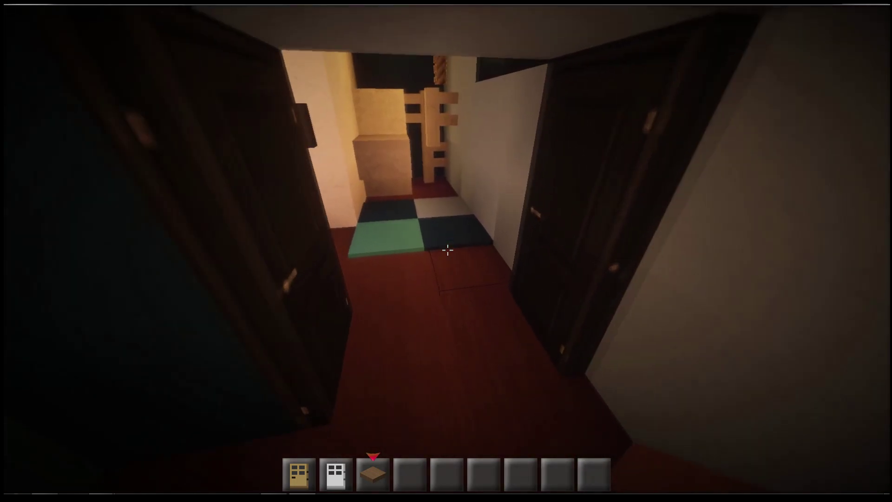
pyautogui.press('w')
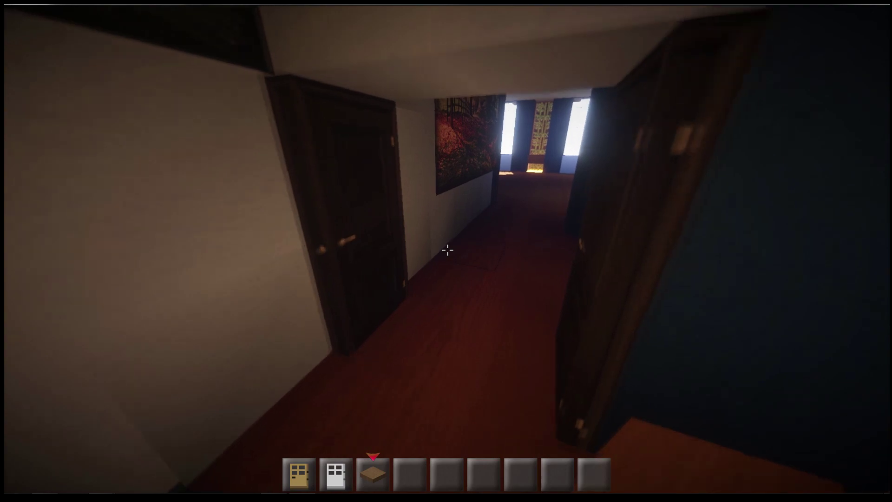
pyautogui.press('w')
pyautogui.press('w')
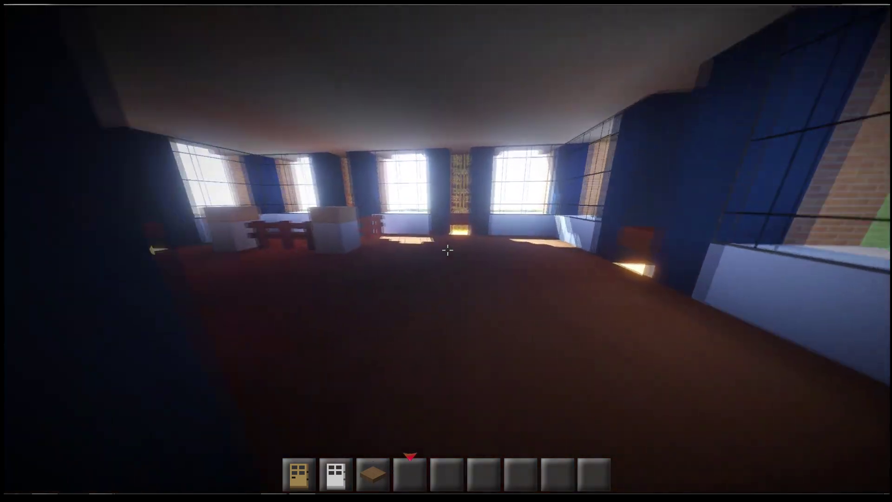
pyautogui.press('4')
pyautogui.press('w')
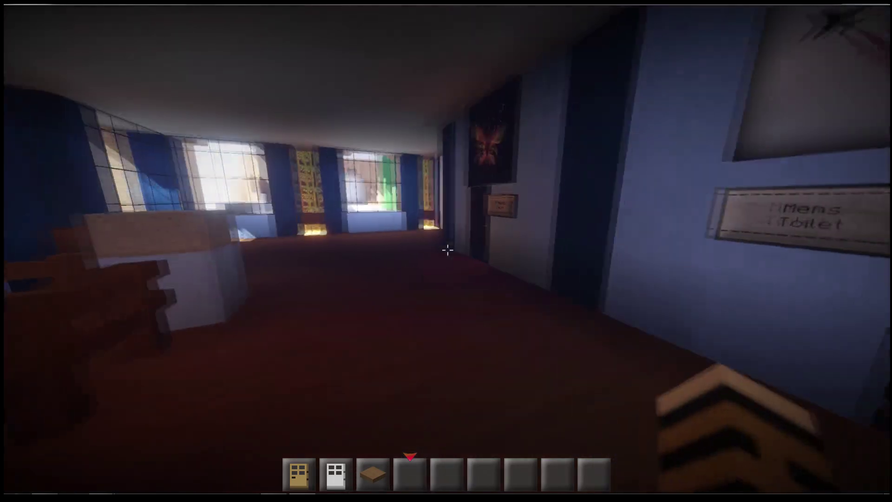
# Step: Pass through the Mens Toilet door and fly above the quartz stalls to view the row
pyautogui.press('w')
pyautogui.press('w')
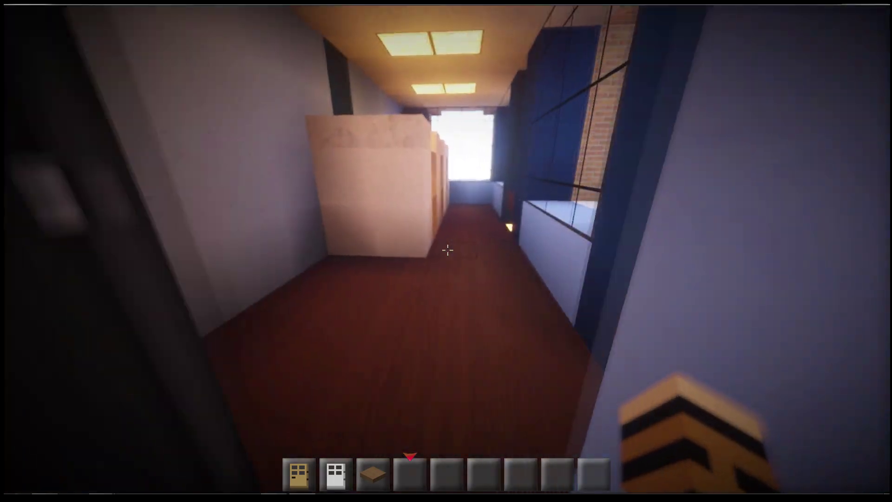
pyautogui.press('w')
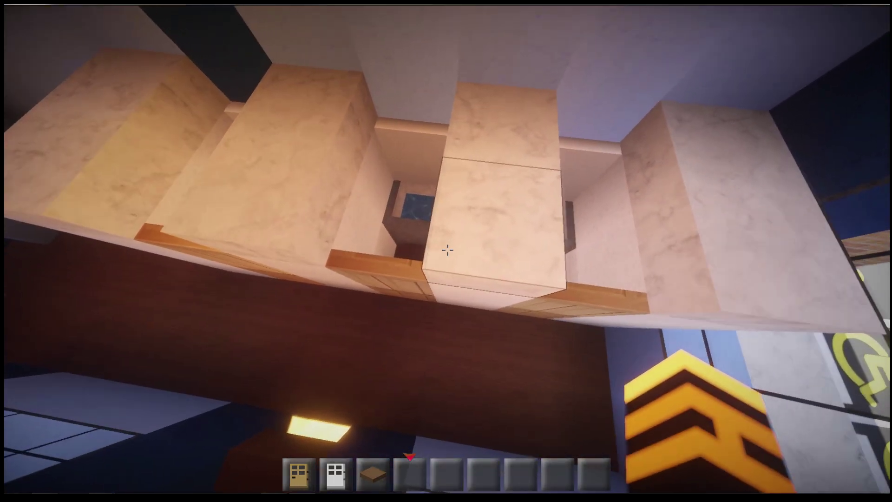
pyautogui.press('s')
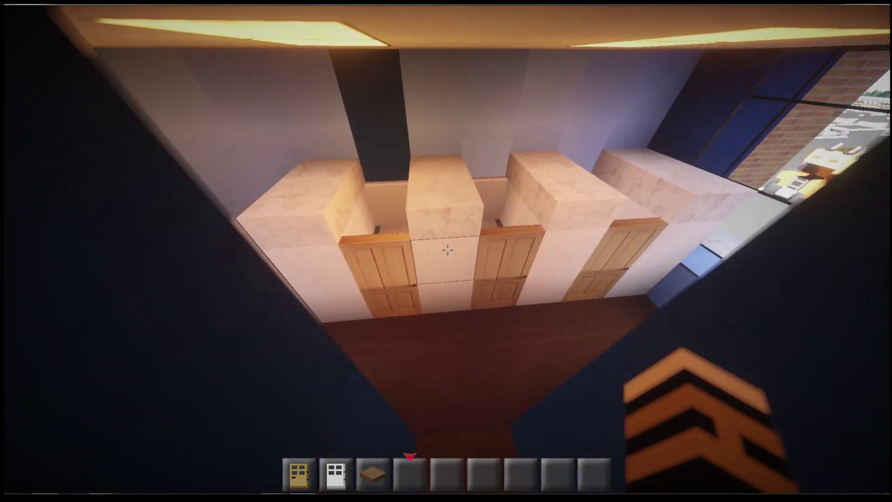
pyautogui.press('w')
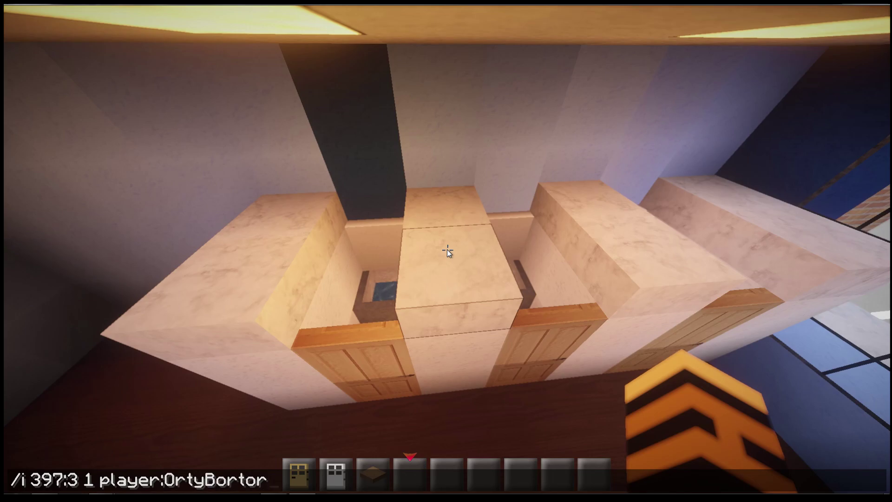
# Step: Test-place the player head on top of the pillar, then remove it
pyautogui.press('4')
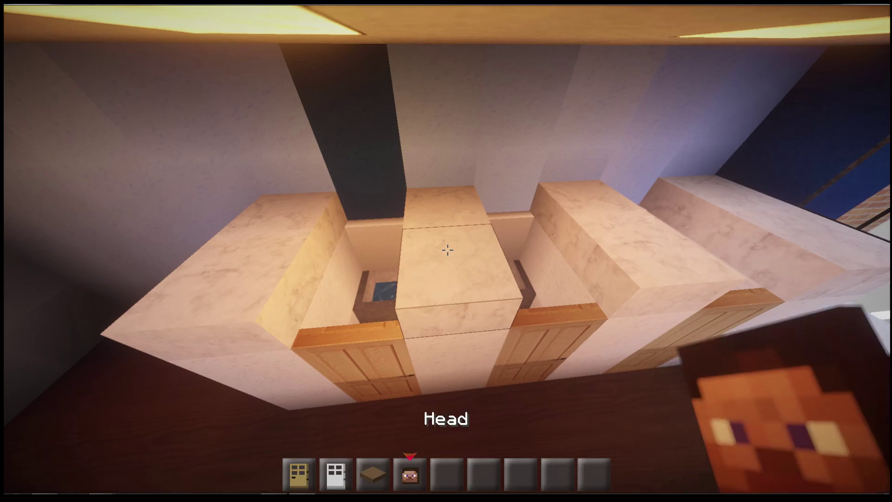
pyautogui.rightClick(447, 249)
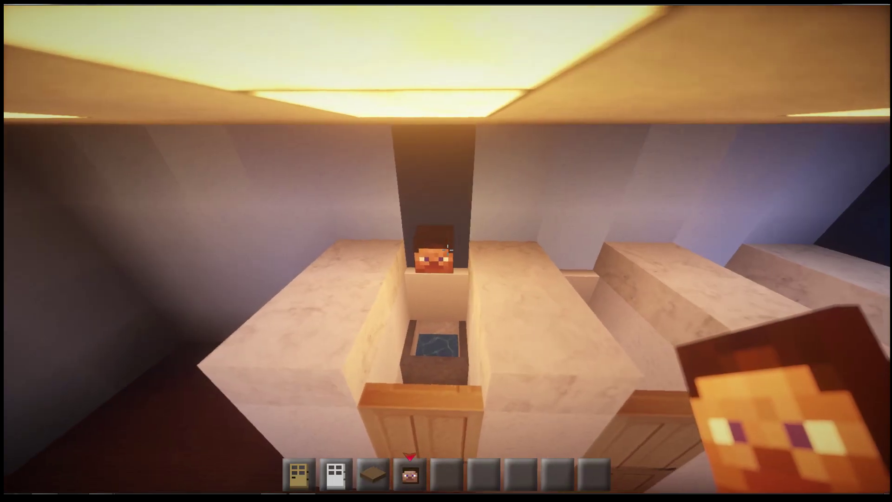
pyautogui.click(447, 250)
pyautogui.write('/i 397:3 1 player:OrtyBortory')
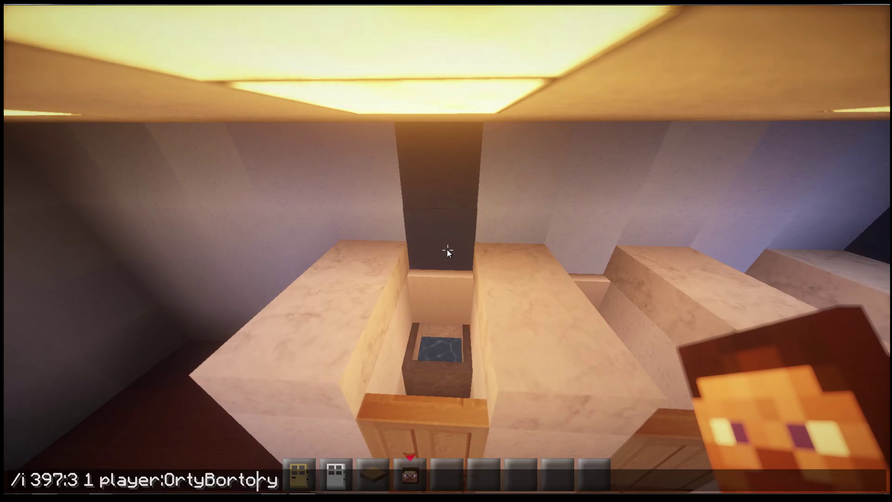
# Step: Get a second head by command, test it on the pillar, then mount it on the lit room's wall
pyautogui.press('Return')
pyautogui.press('5')
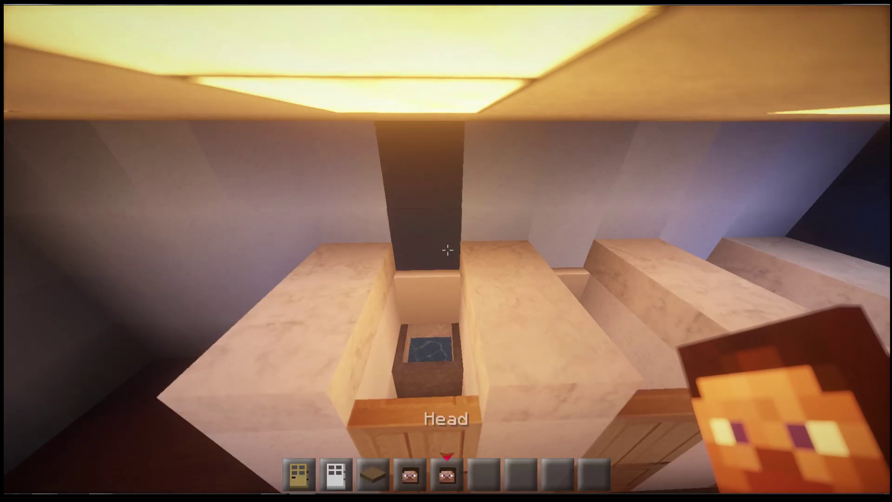
pyautogui.rightClick(447, 250)
pyautogui.click(447, 250)
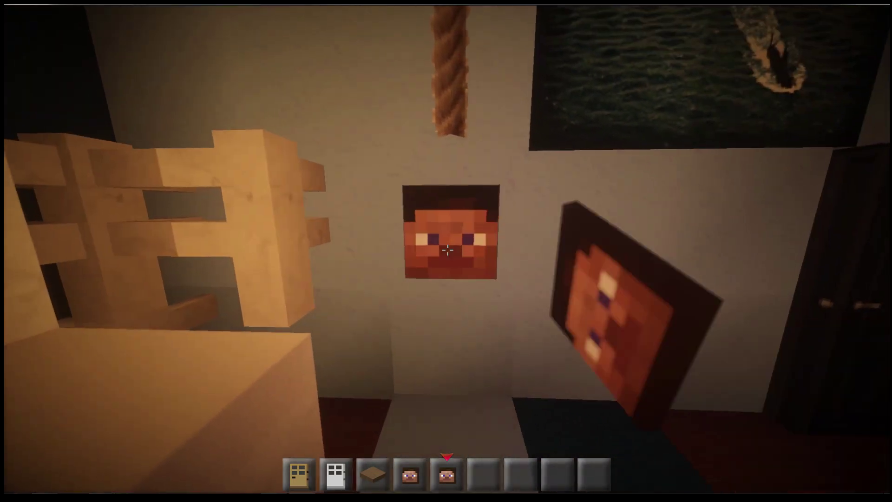
pyautogui.rightClick(447, 249)
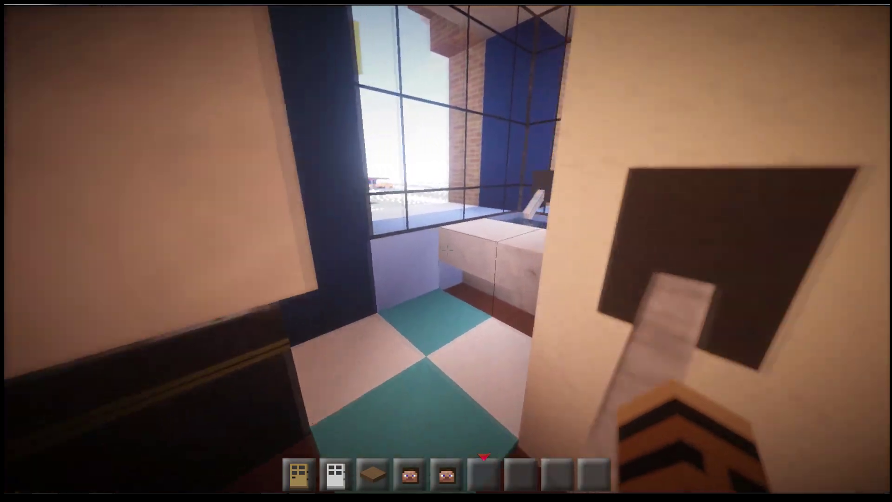
pyautogui.scroll(-1, 447, 250)
pyautogui.rightClick(447, 250)
pyautogui.scroll(1, 447, 250)
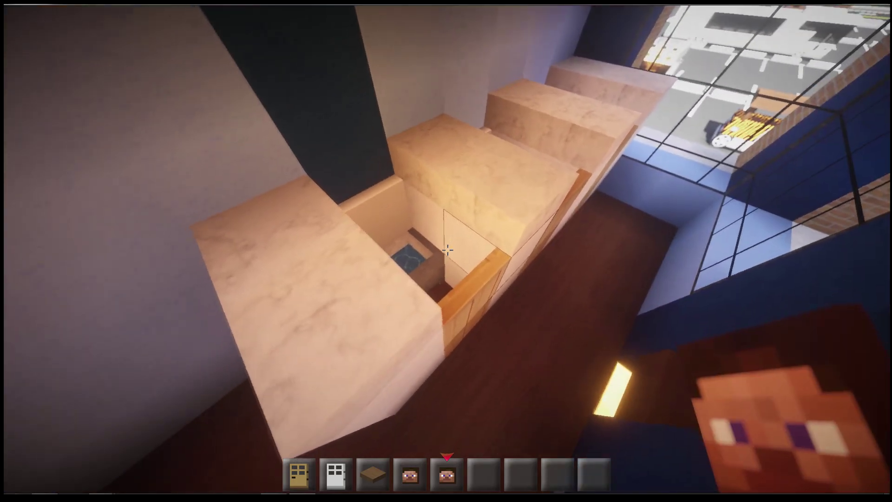
pyautogui.scroll(-1, 446, 250)
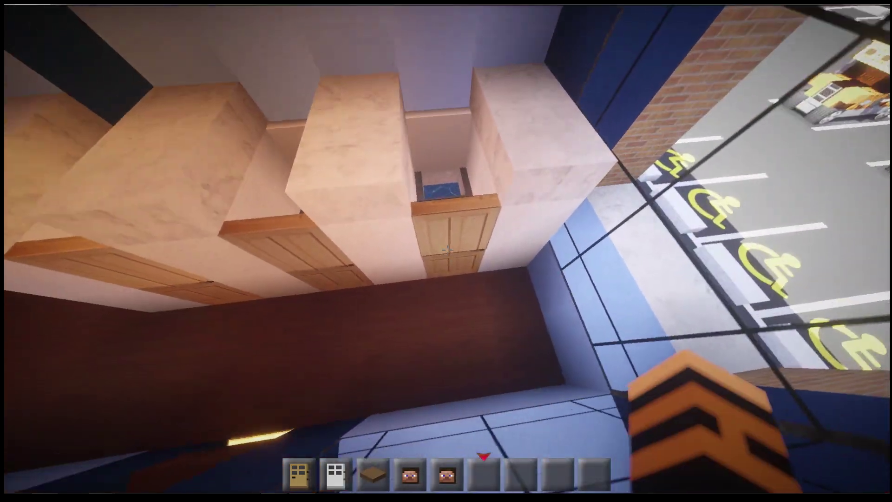
# Step: Break the old stall door, hang two wooden doors on the stalls, and remove the misplaced one
pyautogui.press('1')
pyautogui.click(446, 249)
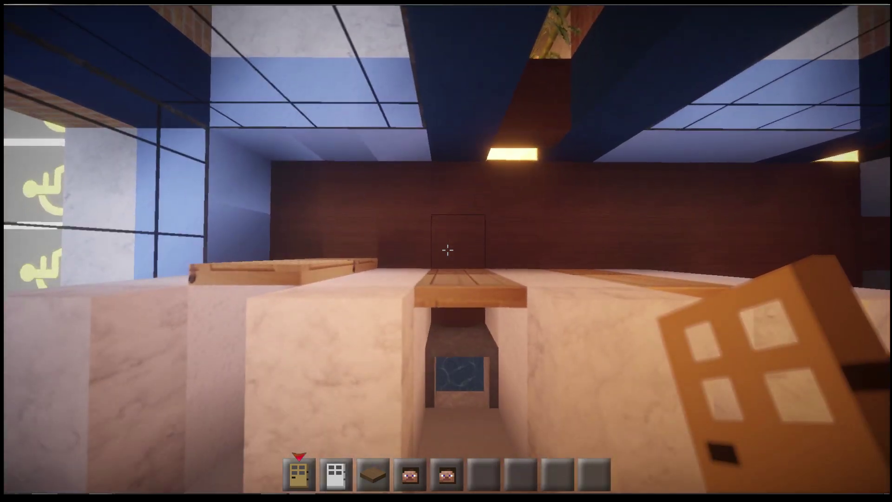
pyautogui.rightClick(447, 250)
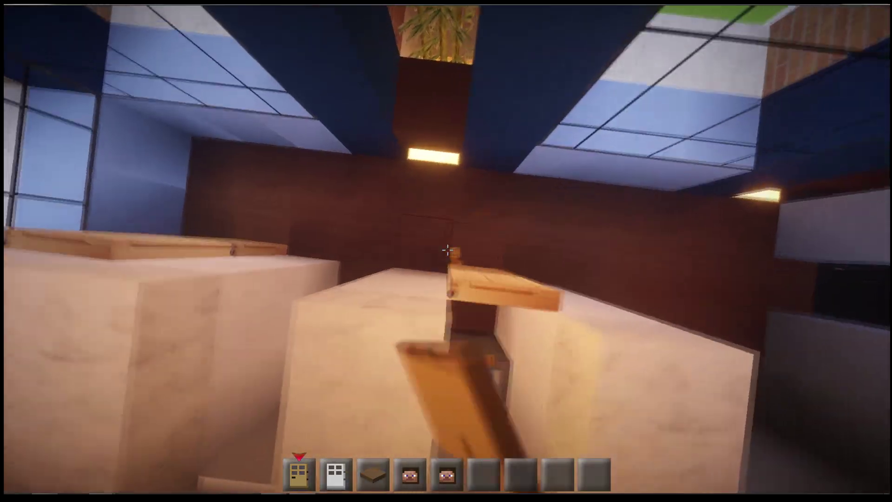
pyautogui.rightClick(446, 249)
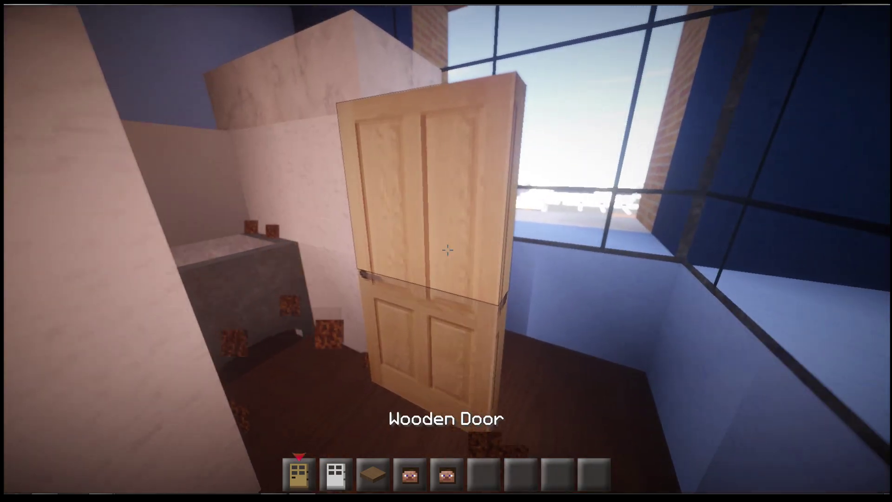
pyautogui.click(446, 249)
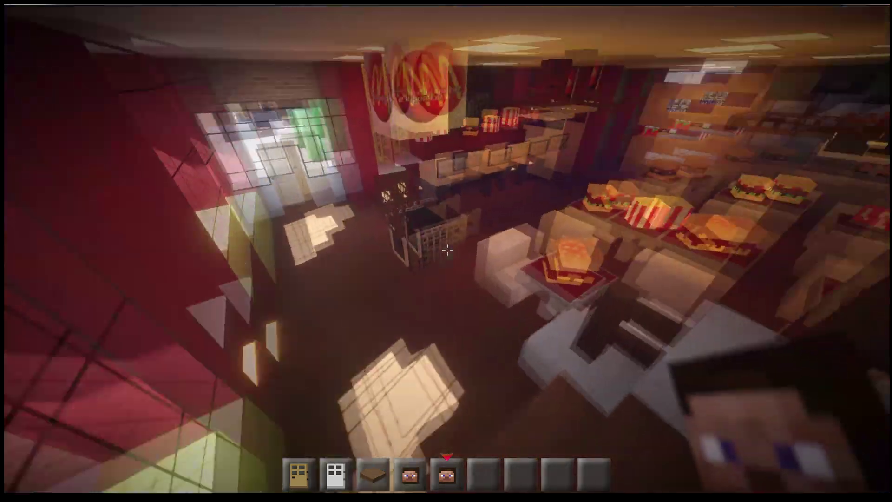
# Step: Fly down into the restaurant kitchen and place a Steve head on the yellow counter
pyautogui.press('3')
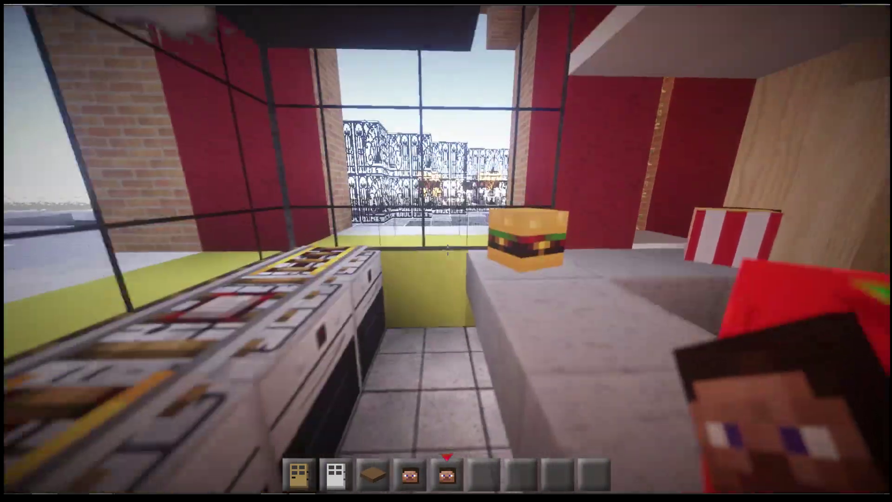
pyautogui.rightClick(446, 251)
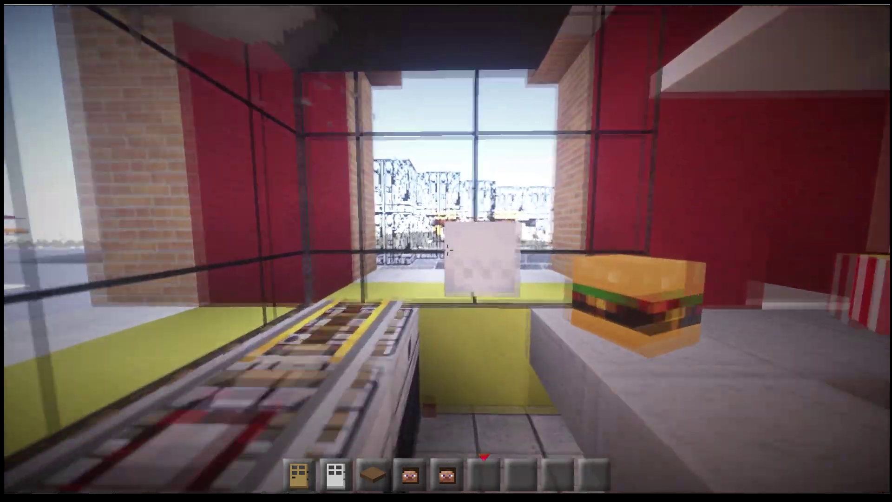
pyautogui.scroll(-1, 446, 251)
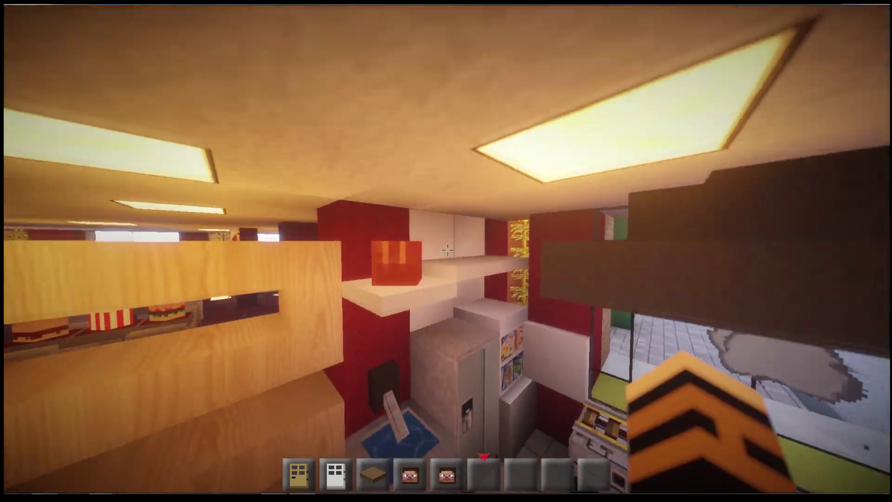
pyautogui.scroll(1, 447, 250)
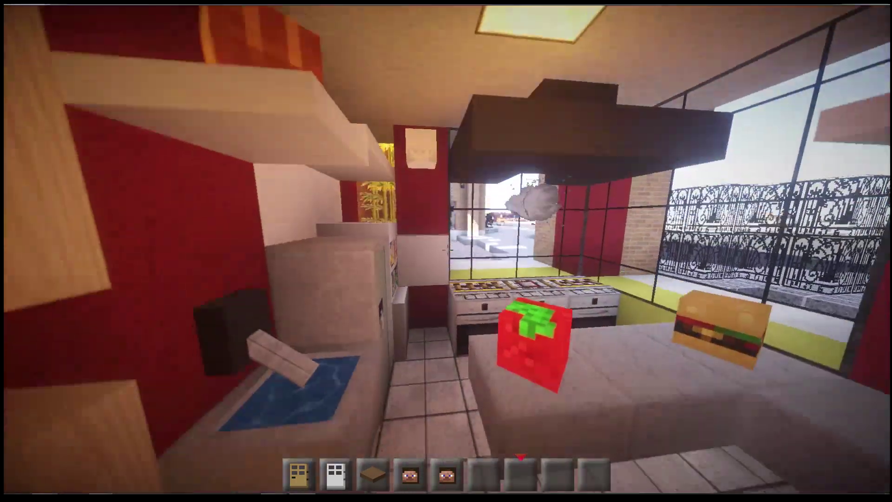
pyautogui.scroll(-2, 447, 250)
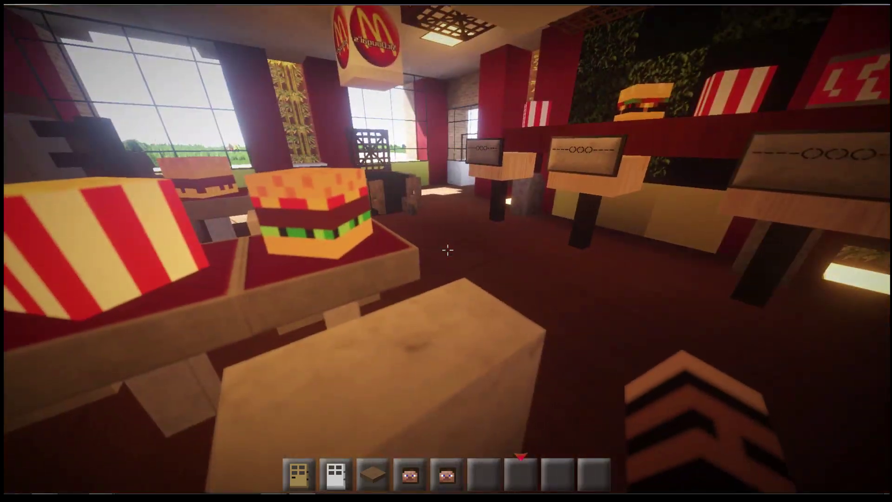
pyautogui.press('e')
# Step: Clear the hotbar and take Oak Wood Planks from Building Blocks into hand
pyautogui.keyDown('shift'); pyautogui.click(593, 338); pyautogui.keyUp('shift')
pyautogui.click(504, 399)
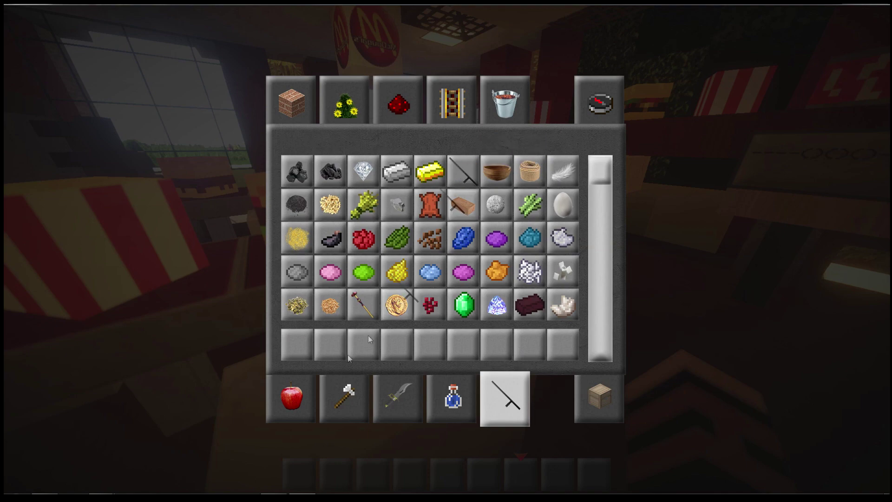
pyautogui.click(306, 120)
pyautogui.press('2')
pyautogui.press('Escape')
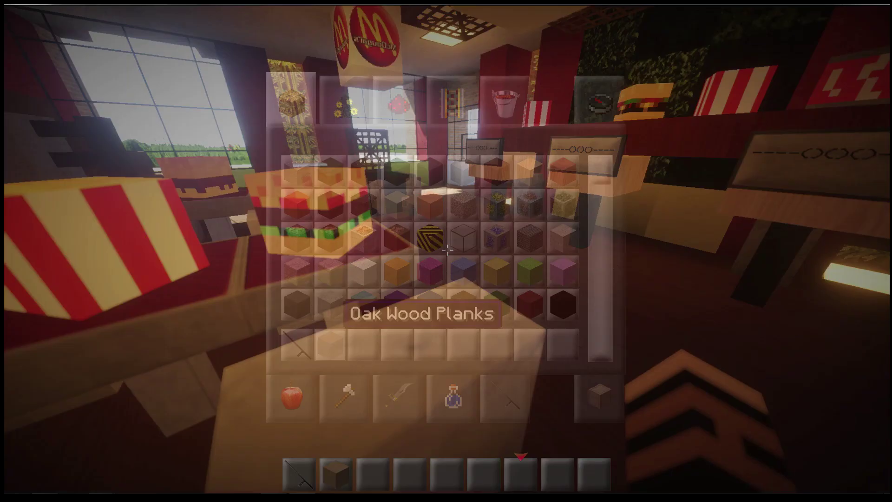
pyautogui.press('2')
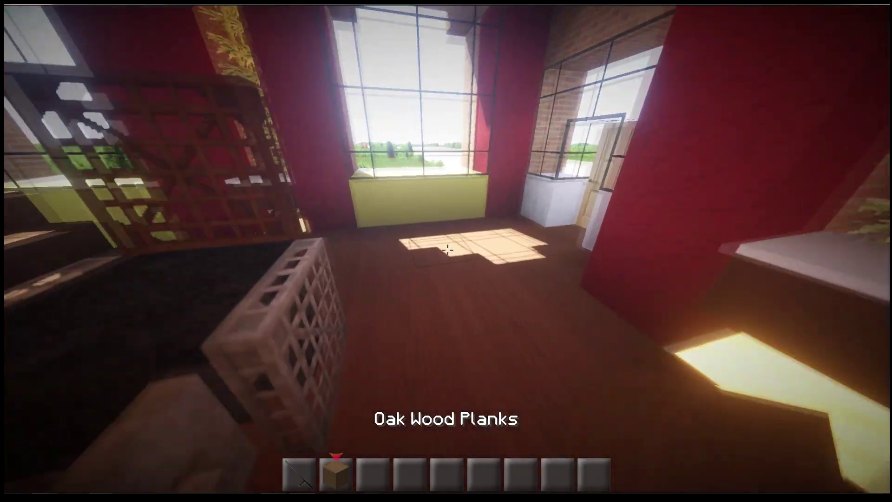
# Step: Place an oak plank block, cycle it to the crate variant, then exit and add a striped block at a pillar base
pyautogui.rightClick(446, 250)
pyautogui.press('1')
pyautogui.rightClick(446, 250)
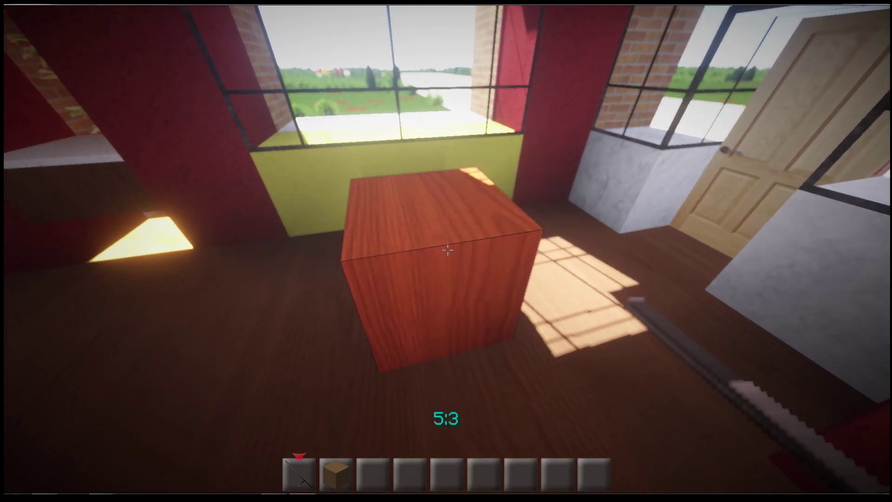
pyautogui.rightClick(446, 250)
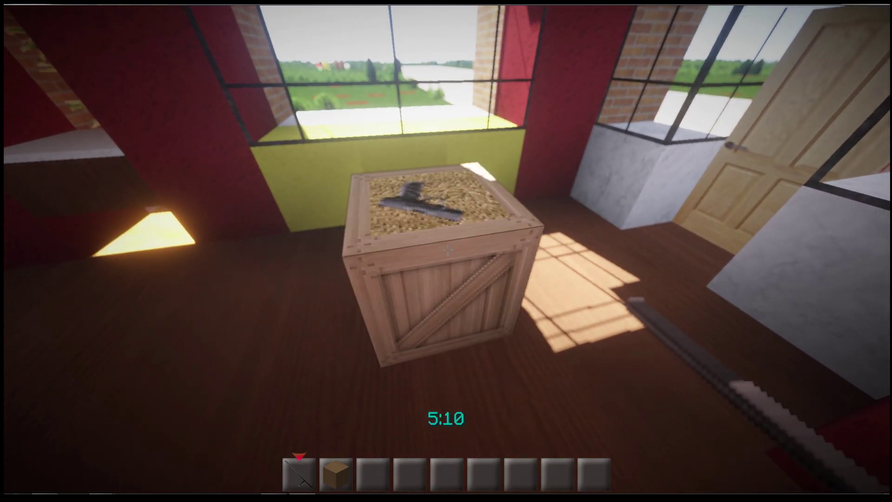
pyautogui.rightClick(446, 251)
pyautogui.rightClick(446, 251)
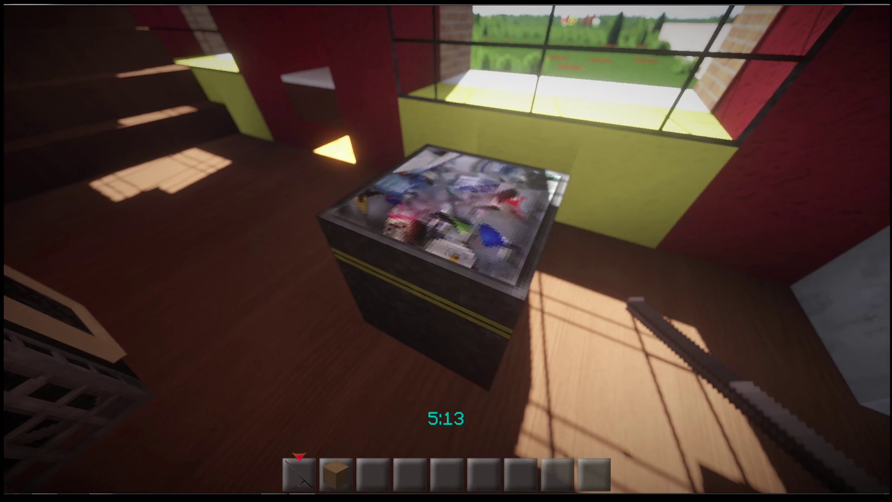
pyautogui.click(446, 251)
pyautogui.click(446, 251)
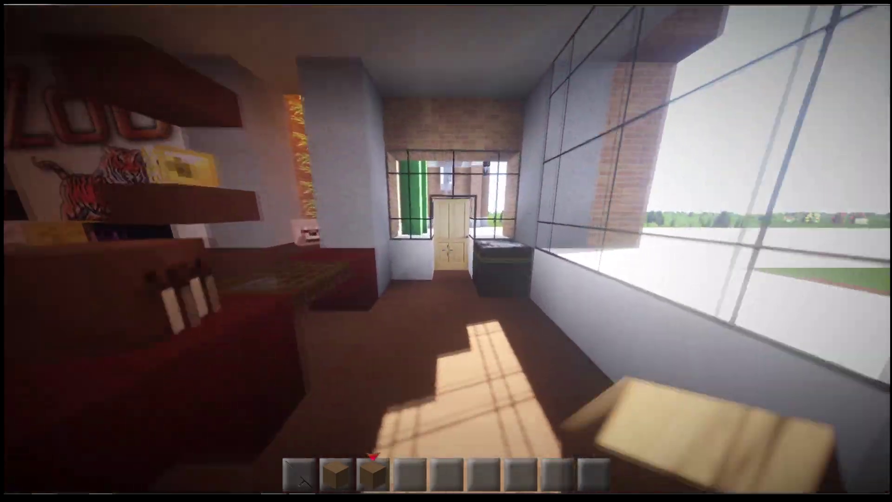
pyautogui.rightClick(446, 251)
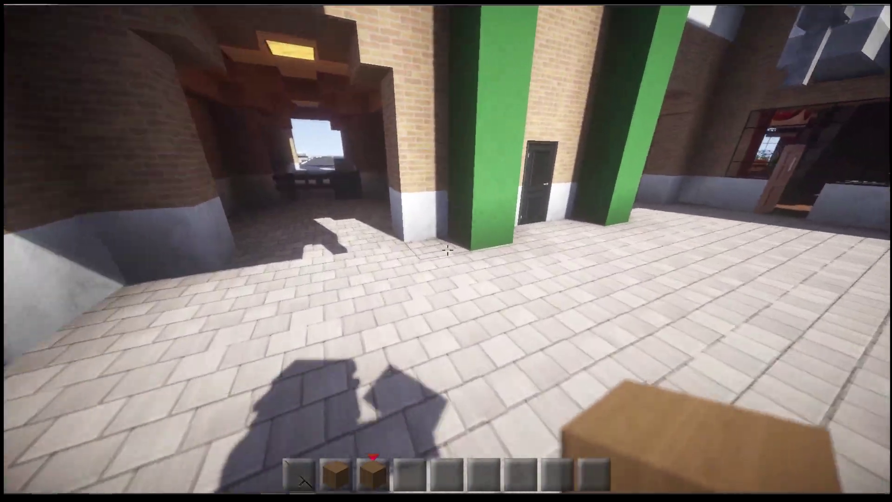
pyautogui.rightClick(446, 251)
pyautogui.scroll(-2, 446, 251)
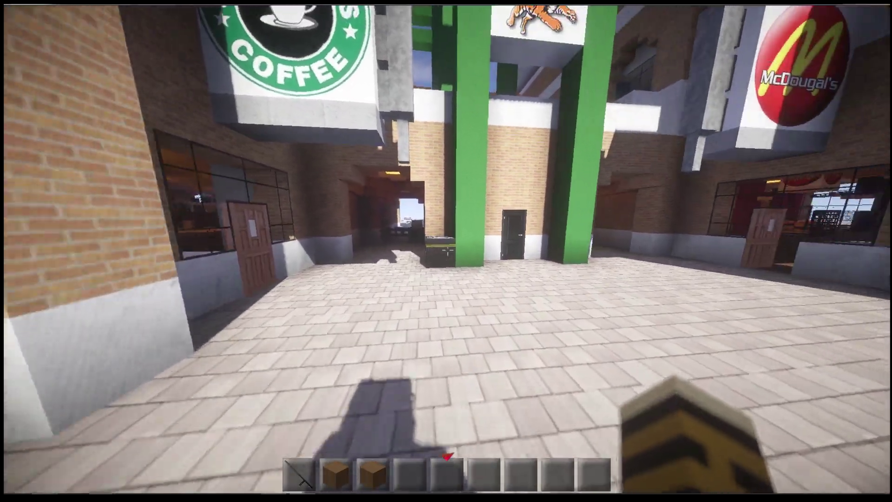
pyautogui.scroll(2, 447, 251)
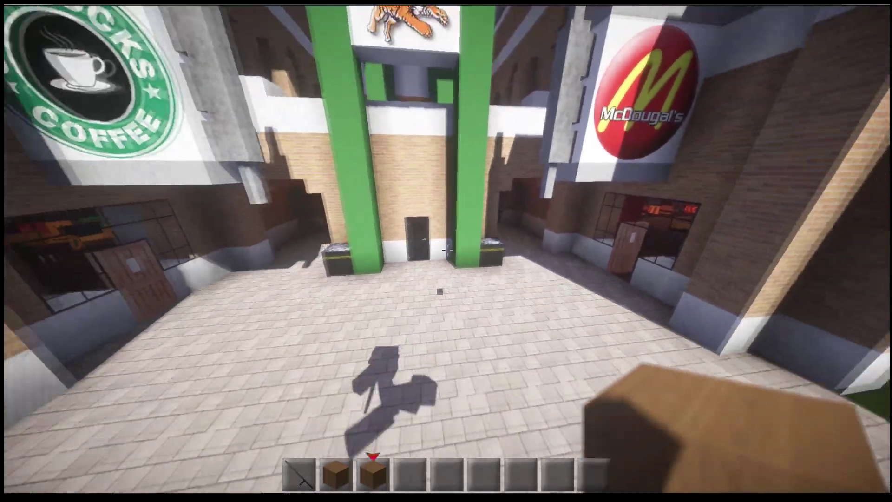
pyautogui.scroll(-3, 447, 251)
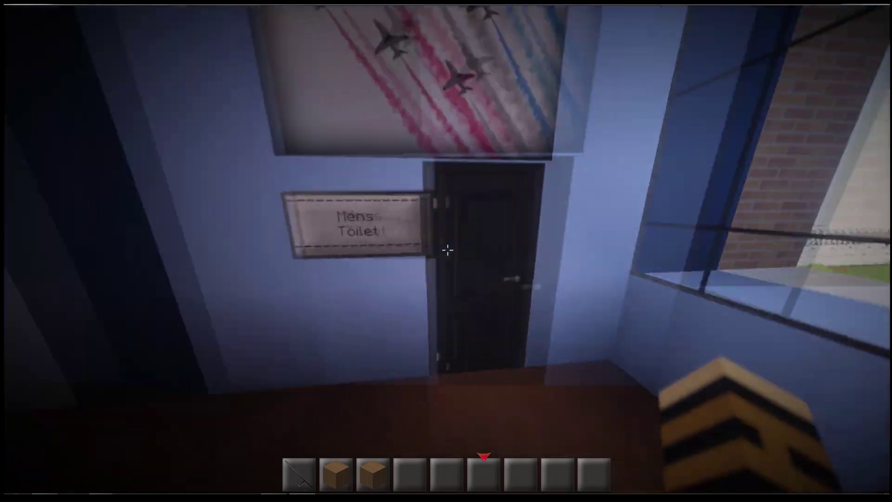
# Step: Enter the Mens Toilet and break a two-block hole through the wall into the next room
pyautogui.rightClick(446, 252)
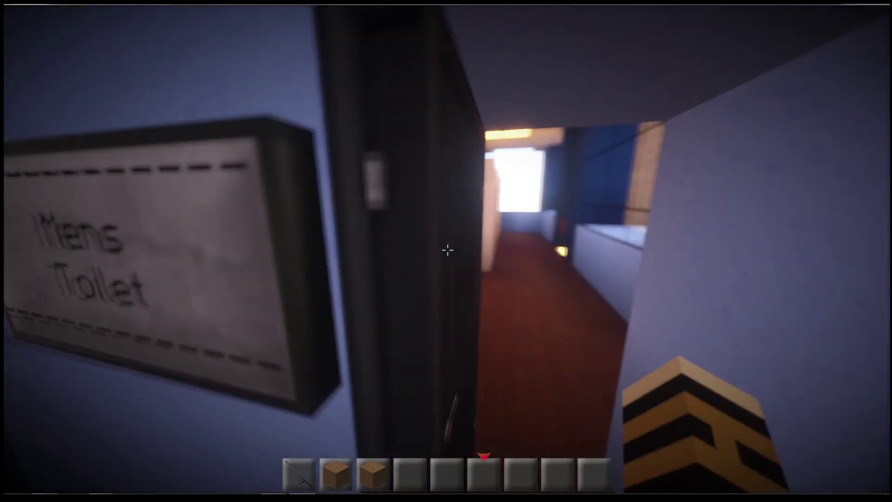
pyautogui.press('e')
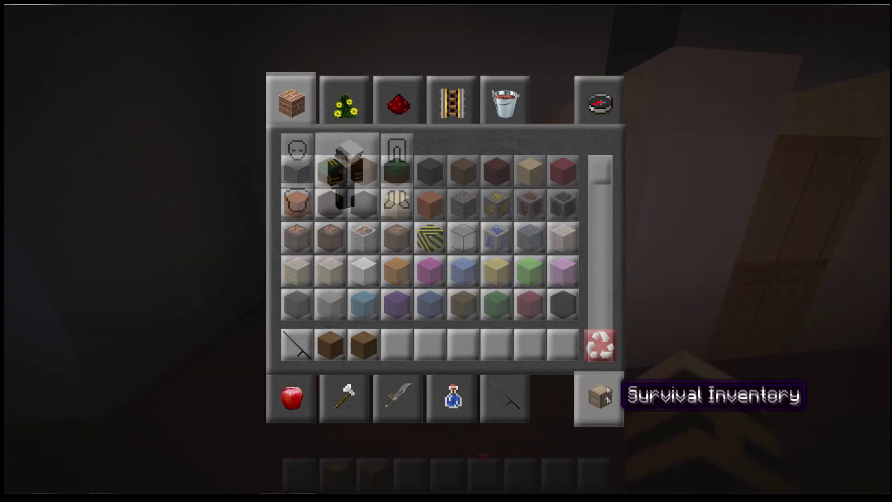
pyautogui.press('Escape')
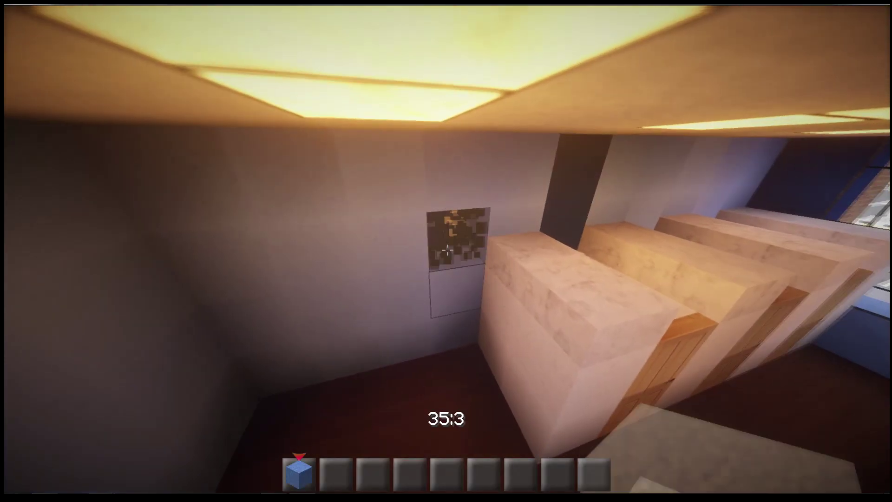
pyautogui.click(447, 251)
pyautogui.click(446, 251)
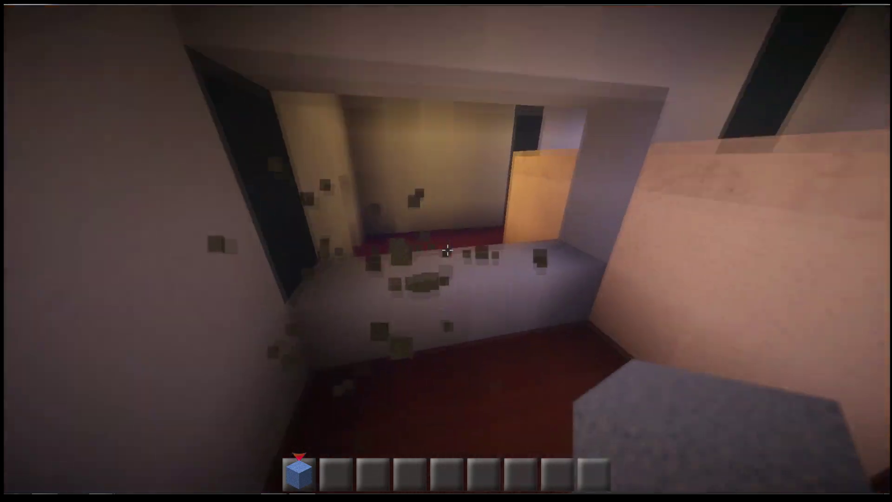
pyautogui.press('w')
# Step: Move through the next room and pick Light Blue Wool into the hotbar
pyautogui.press('2')
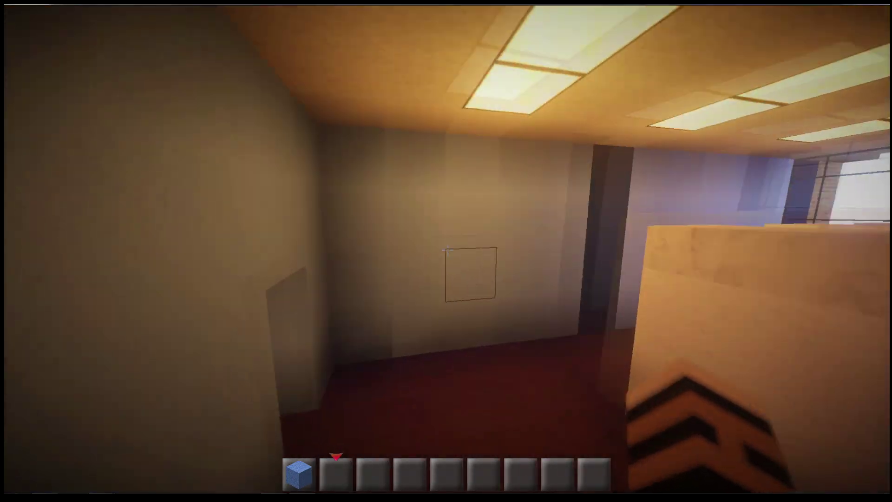
pyautogui.press('w')
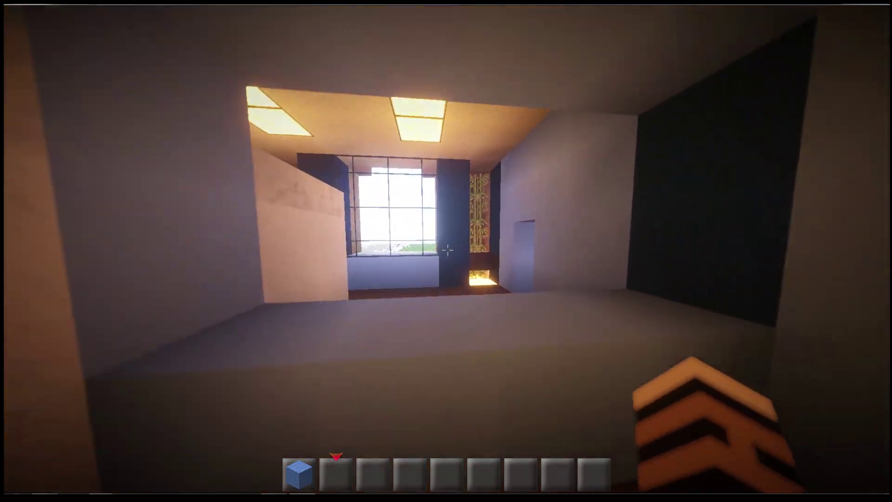
pyautogui.press('w')
pyautogui.middleClick(446, 252)
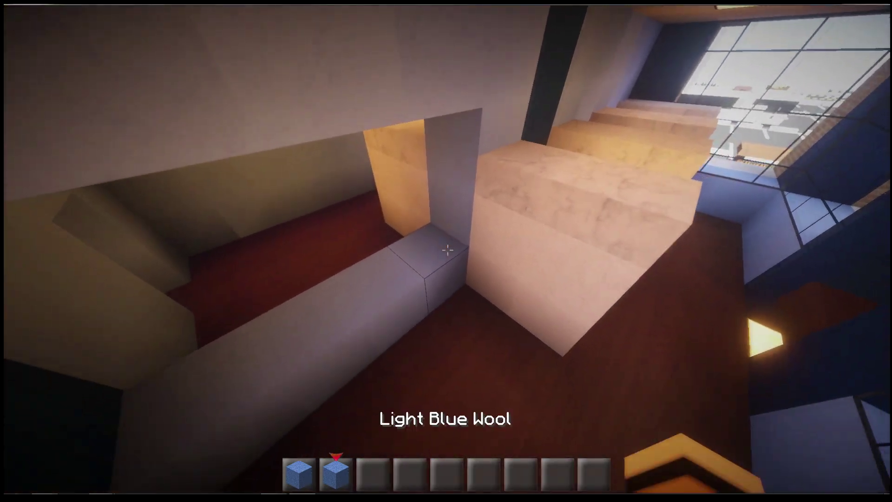
pyautogui.press('w')
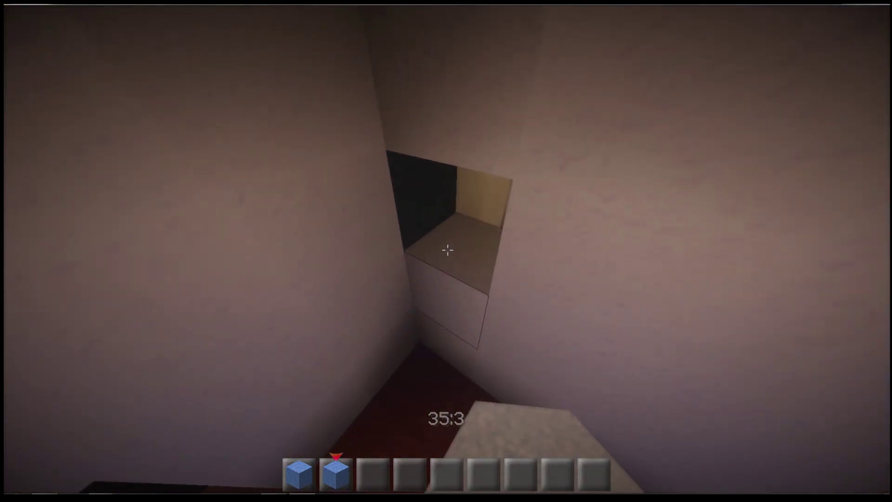
pyautogui.press('w')
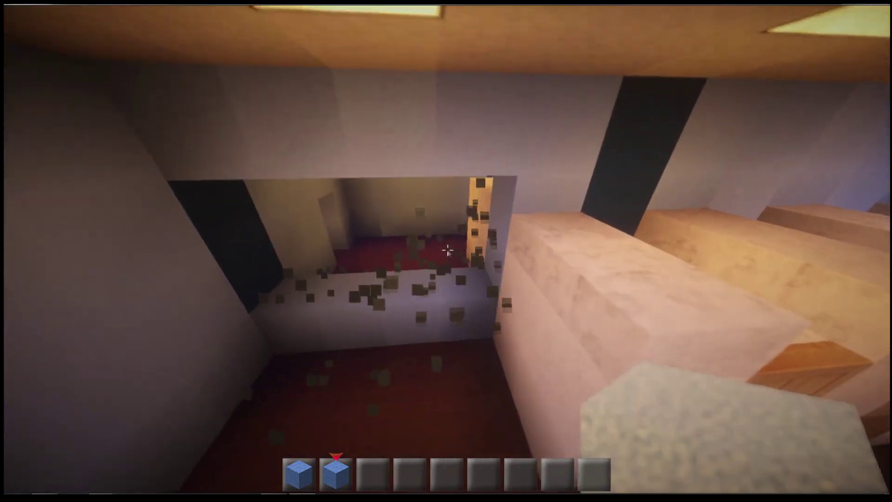
# Step: Get Light Gray Stained Glass from Building Blocks and break the glass block in the opening
pyautogui.press('e')
pyautogui.click(291, 103)
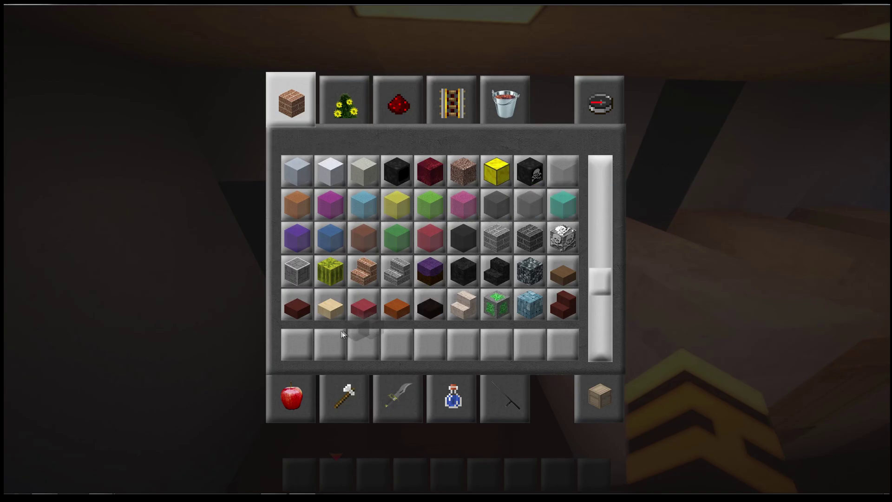
pyautogui.press('Escape')
pyautogui.scroll(-1, 446, 252)
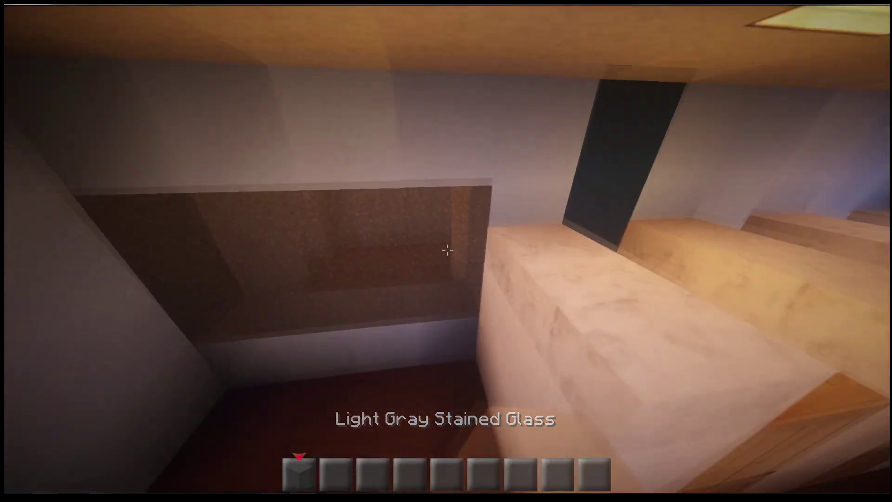
pyautogui.scroll(-2, 446, 251)
pyautogui.click(446, 251)
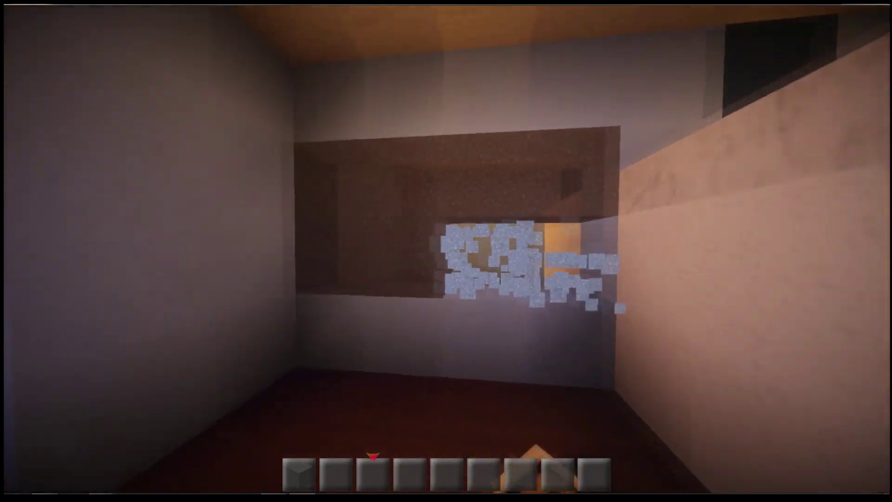
# Step: Take a Block of Diamond into the hotbar and remove a block from the wall
pyautogui.press('e')
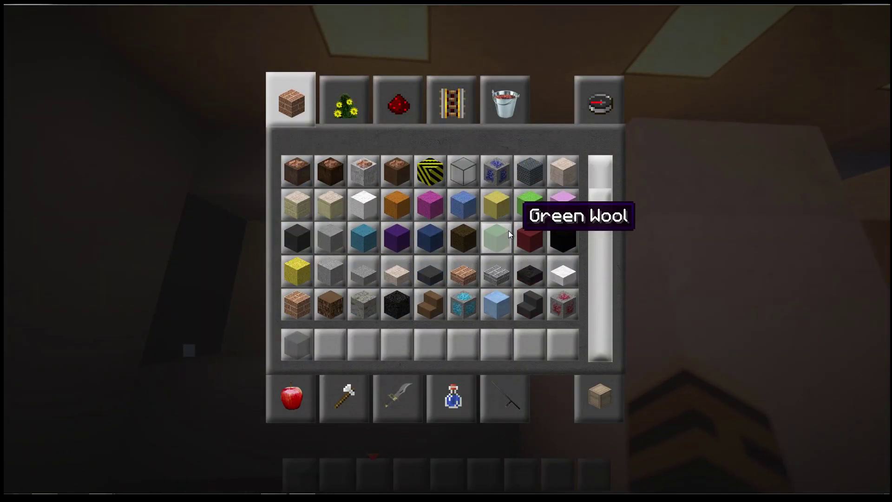
pyautogui.scroll(-2, 508, 231)
pyautogui.keyDown('shift'); pyautogui.click(496, 232); pyautogui.keyUp('shift')
pyautogui.press('Escape')
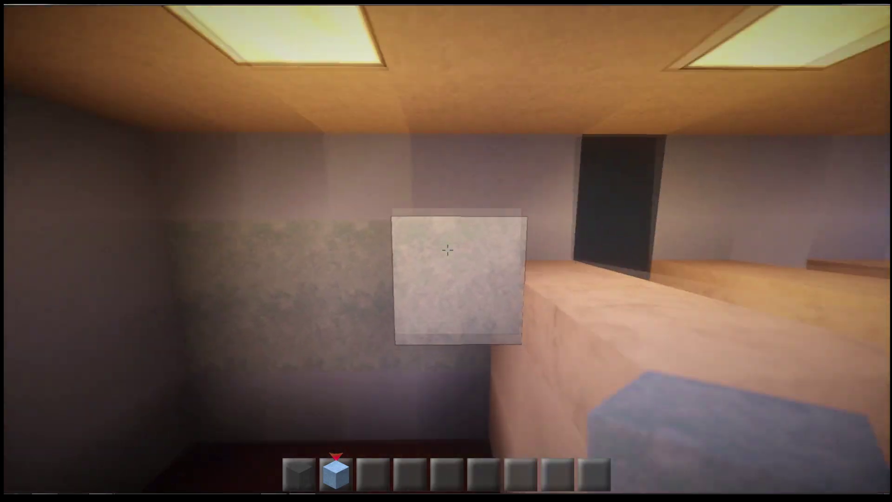
pyautogui.click(446, 251)
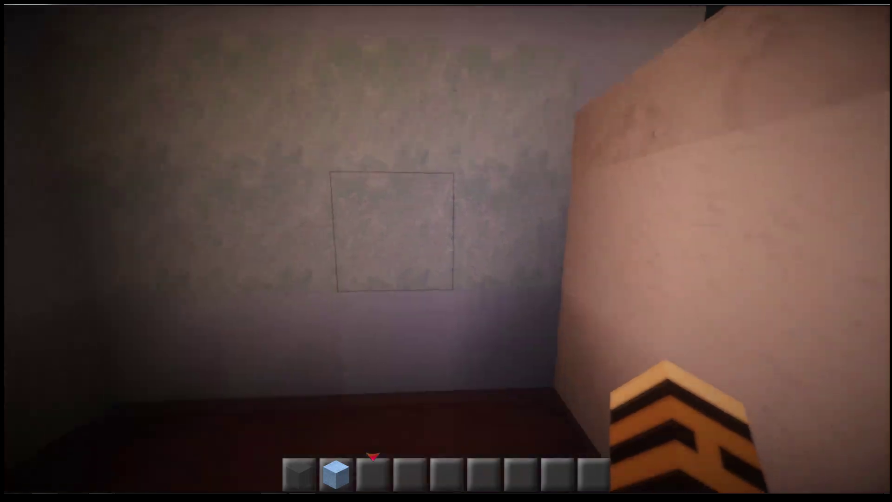
pyautogui.press('e')
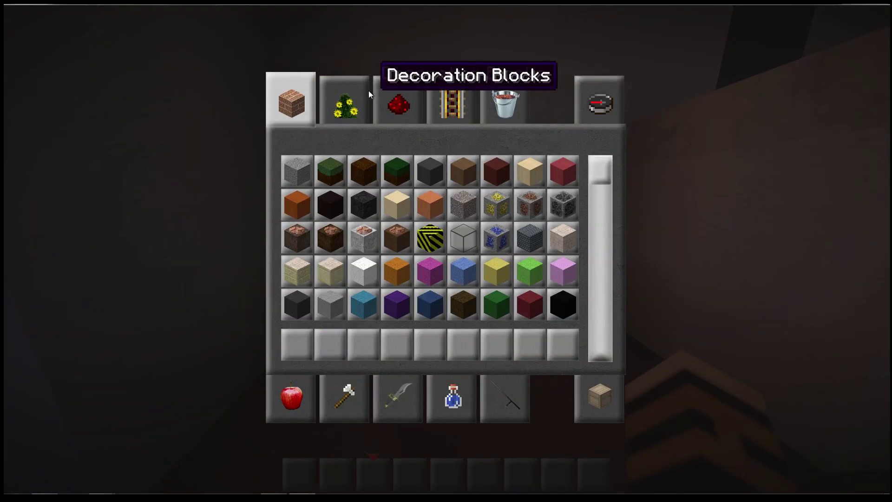
pyautogui.scroll(-3, 466, 140)
pyautogui.scroll(-3, 551, 184)
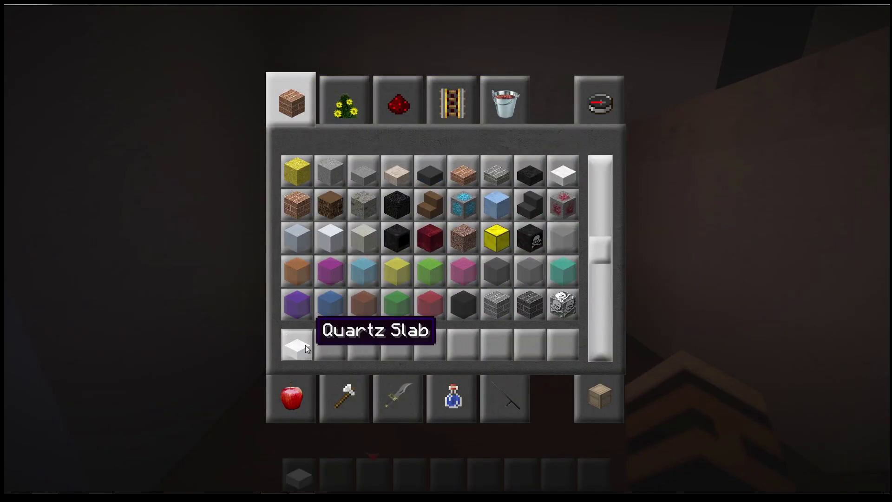
# Step: Take Quartz Slab and Quartz Stairs, place the first stair at the wall, and break a stray block
pyautogui.click(464, 306)
pyautogui.click(331, 346)
pyautogui.press('Escape')
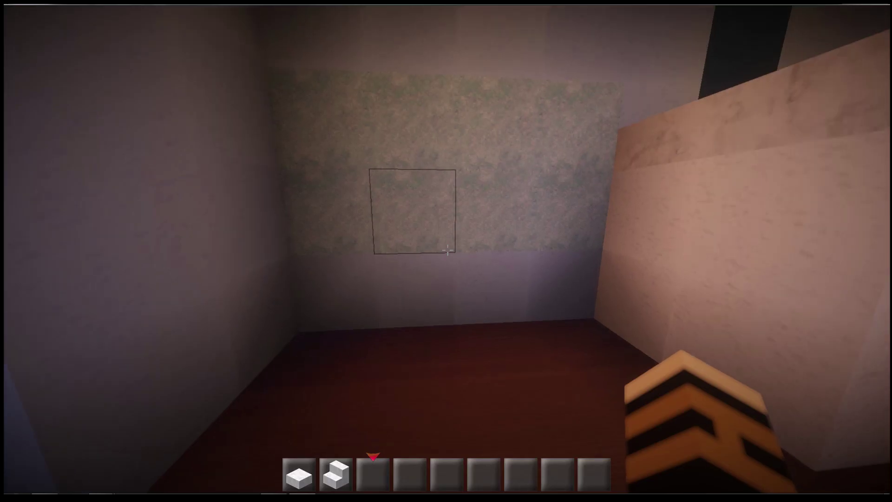
pyautogui.press('2')
pyautogui.rightClick(446, 251)
pyautogui.click(446, 250)
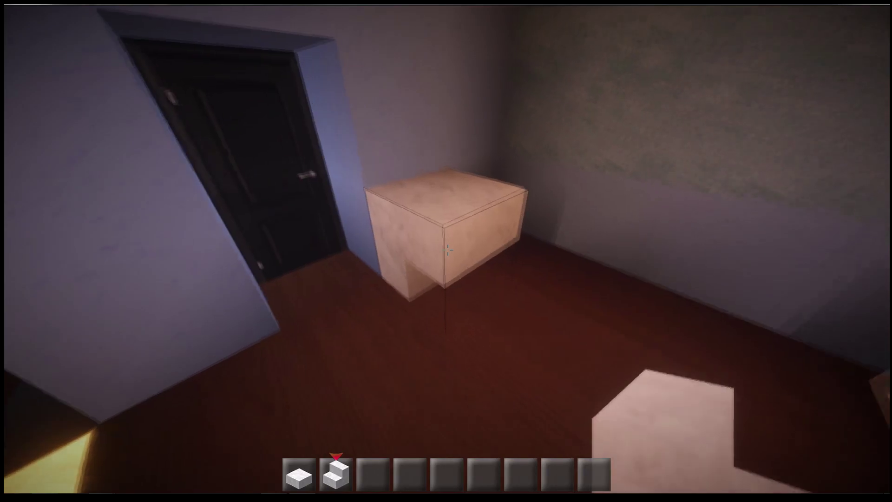
# Step: Extend the counter along the wall with two more quartz stairs
pyautogui.press('3')
pyautogui.press('1')
pyautogui.press('2')
pyautogui.rightClick(446, 251)
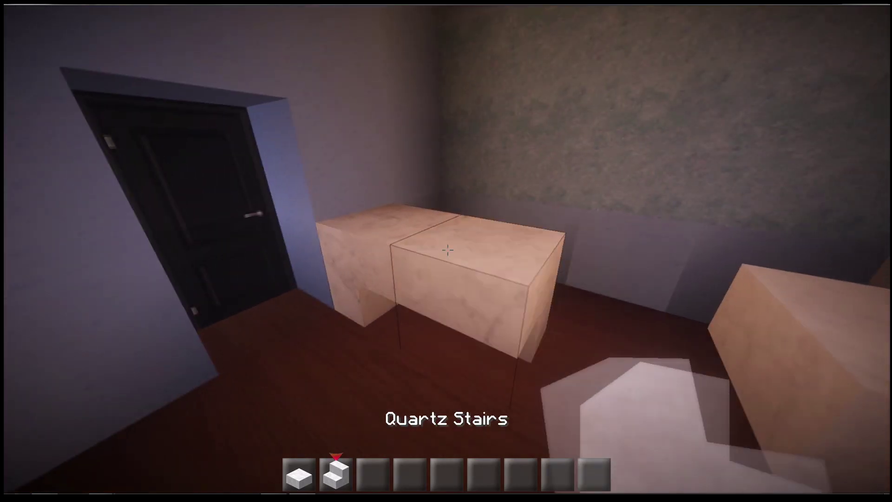
pyautogui.rightClick(446, 252)
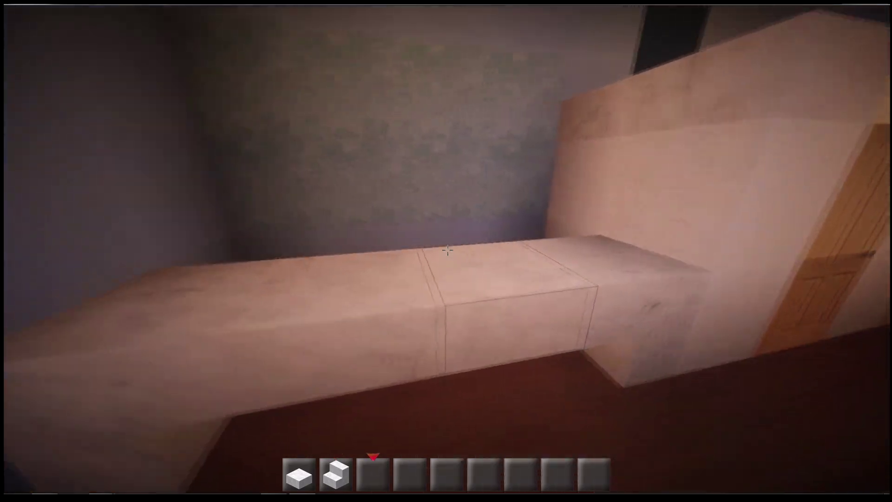
pyautogui.press('3')
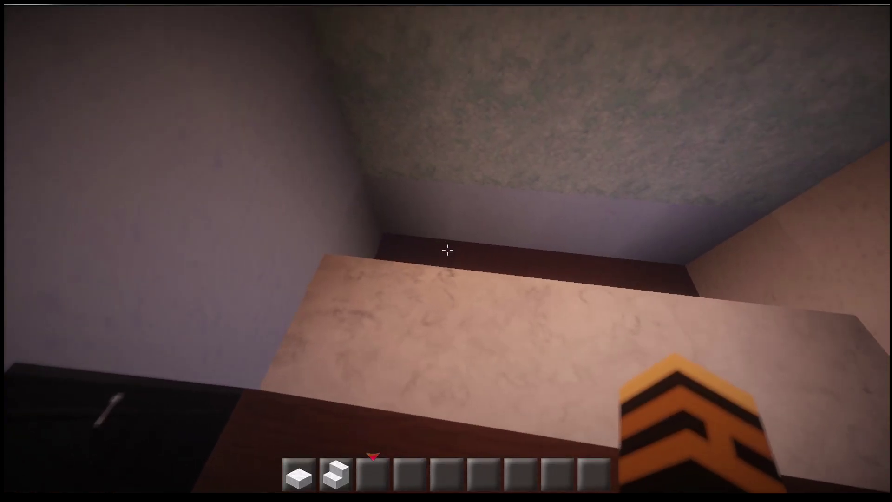
# Step: Grab a snow layer, then break the sandstone block and the counter's corner block
pyautogui.press('e')
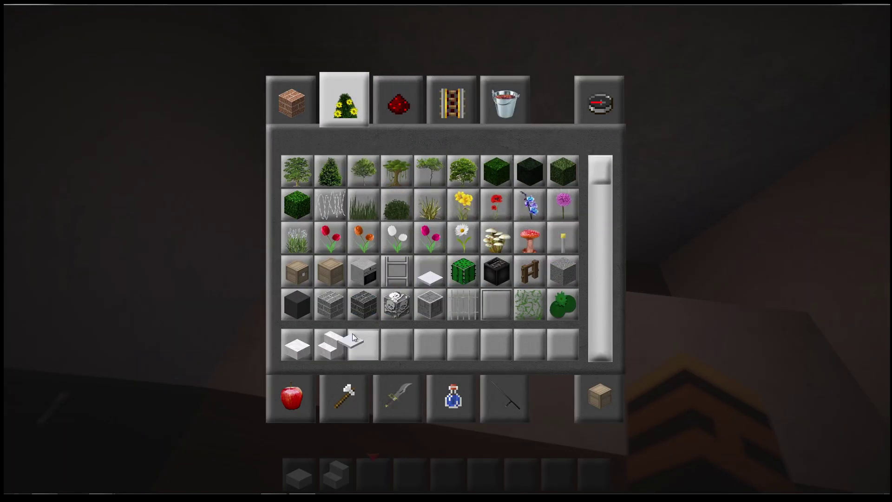
pyautogui.press('Escape')
pyautogui.press('3')
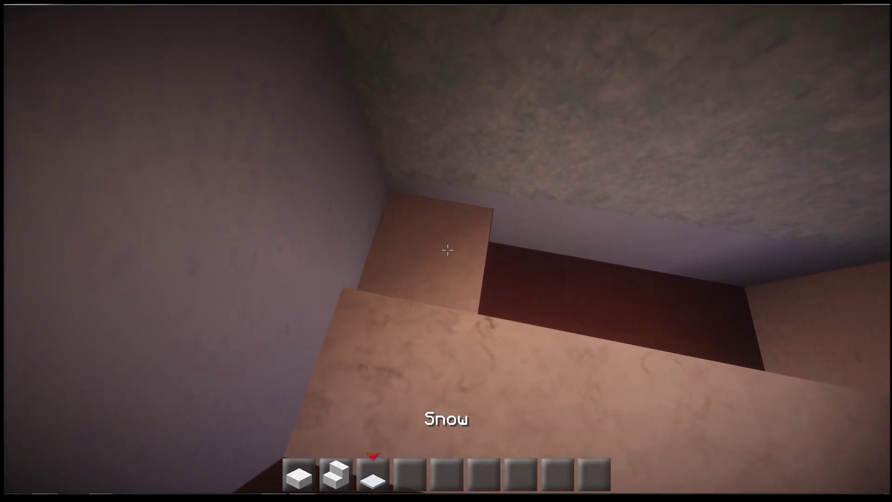
pyautogui.click(447, 250)
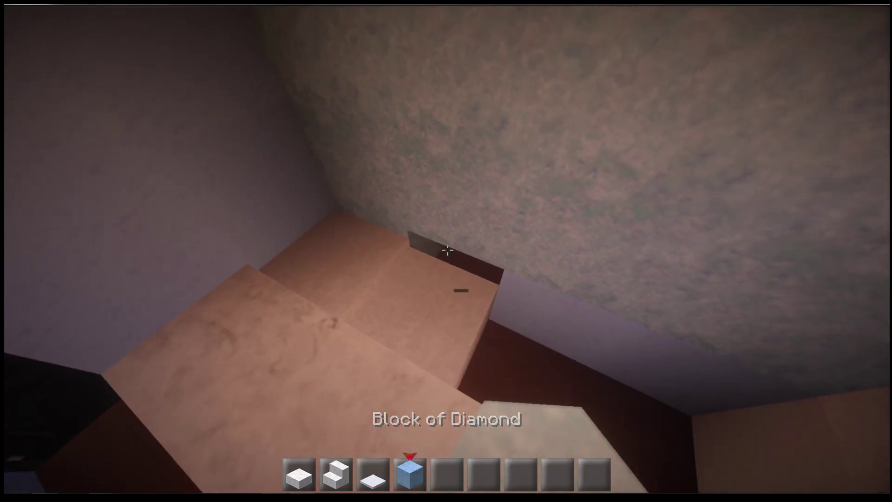
pyautogui.click(446, 250)
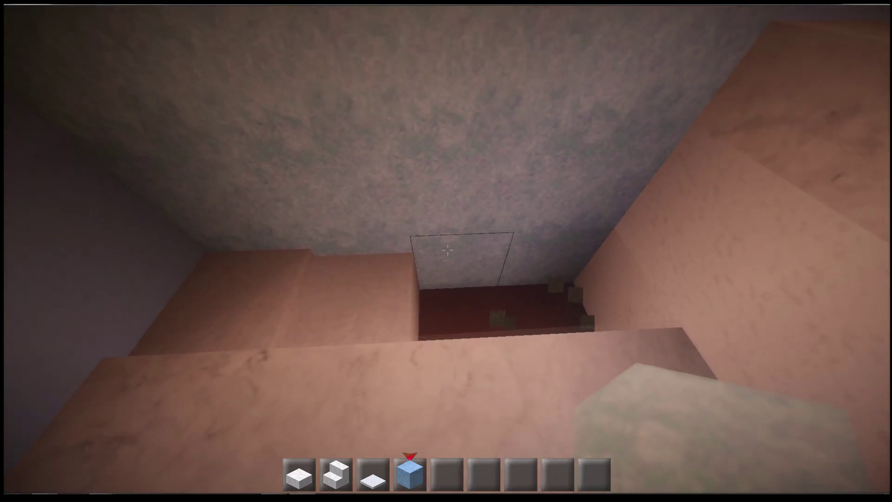
pyautogui.scroll(1, 446, 250)
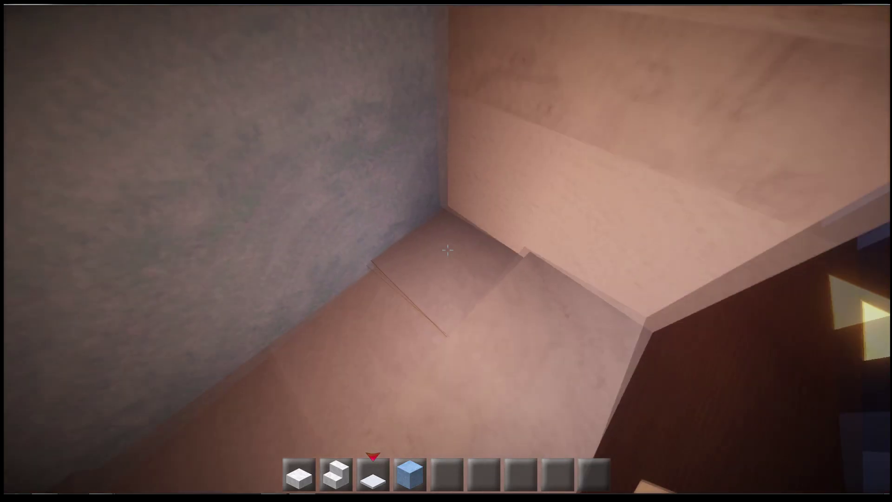
pyautogui.scroll(-1, 446, 249)
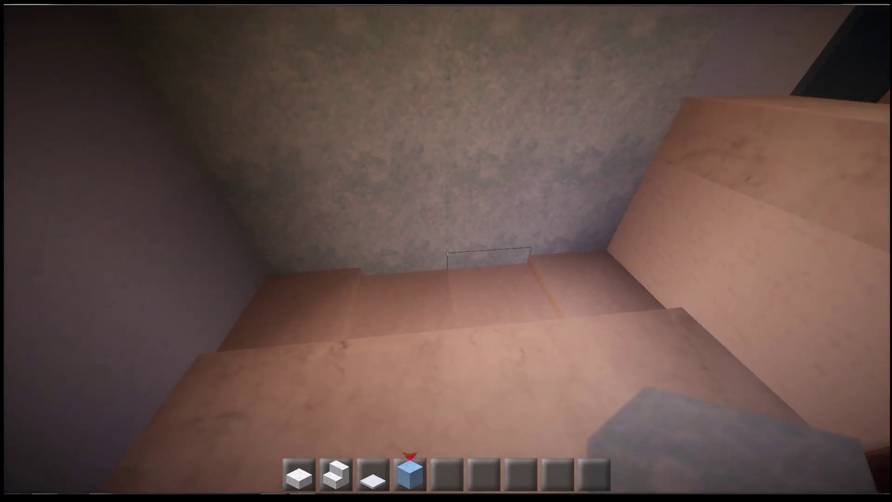
pyautogui.press('e')
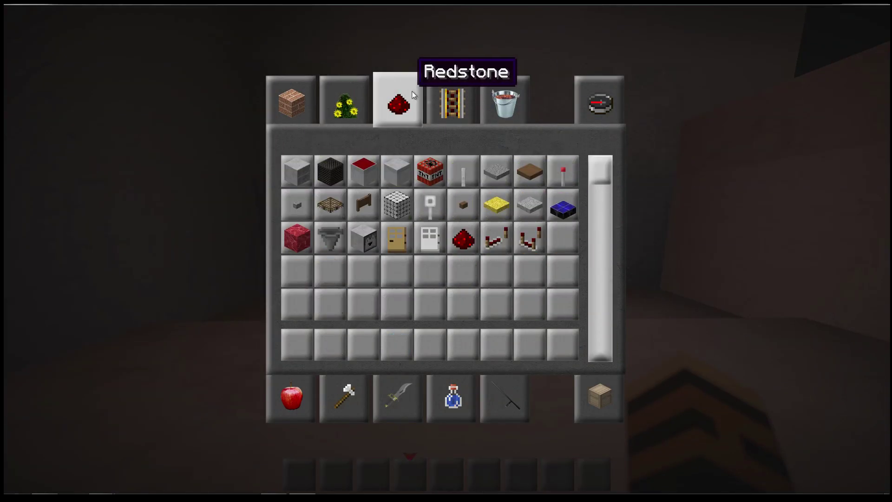
# Step: With a lever in hand, flip the right lever tap to light the room
pyautogui.press('Escape')
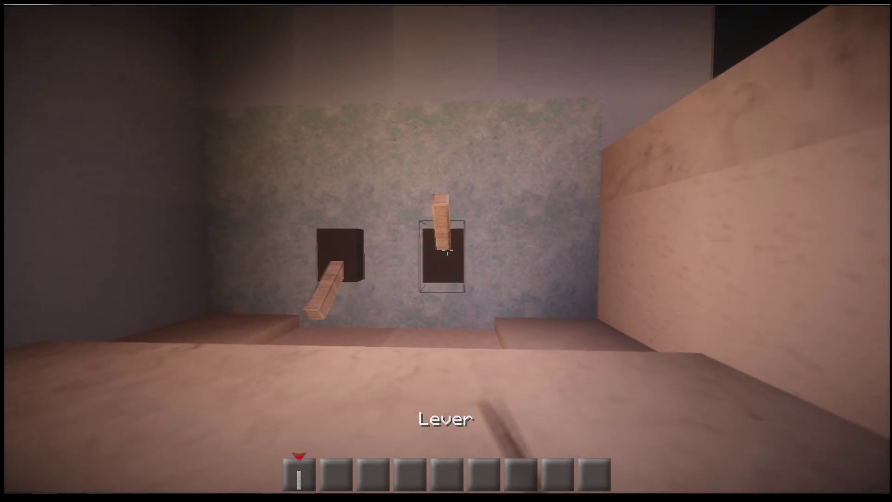
pyautogui.rightClick(446, 251)
pyautogui.press('w')
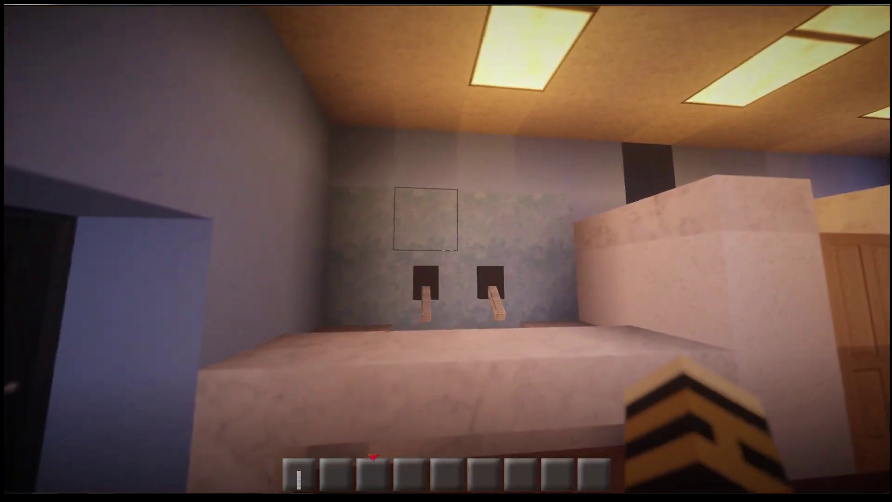
# Step: Browse the creative catalogue a few times, then copy the oak plank block into hand
pyautogui.press('e')
pyautogui.press('Escape')
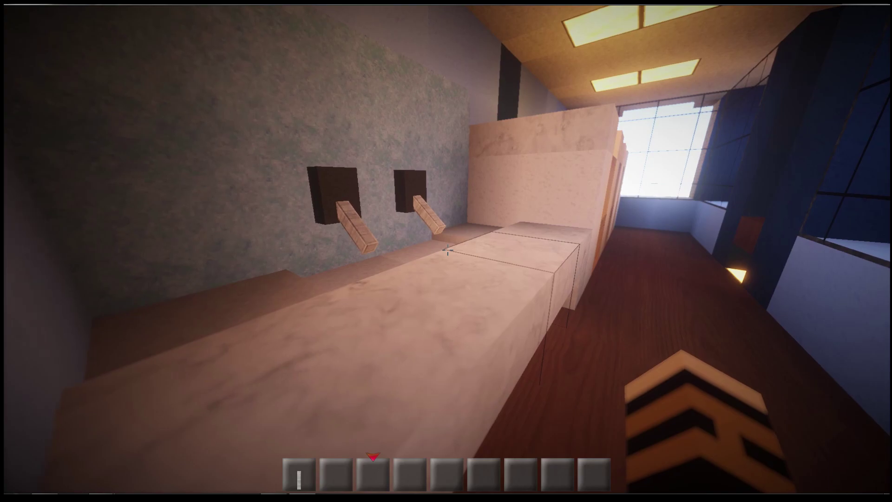
pyautogui.press('e')
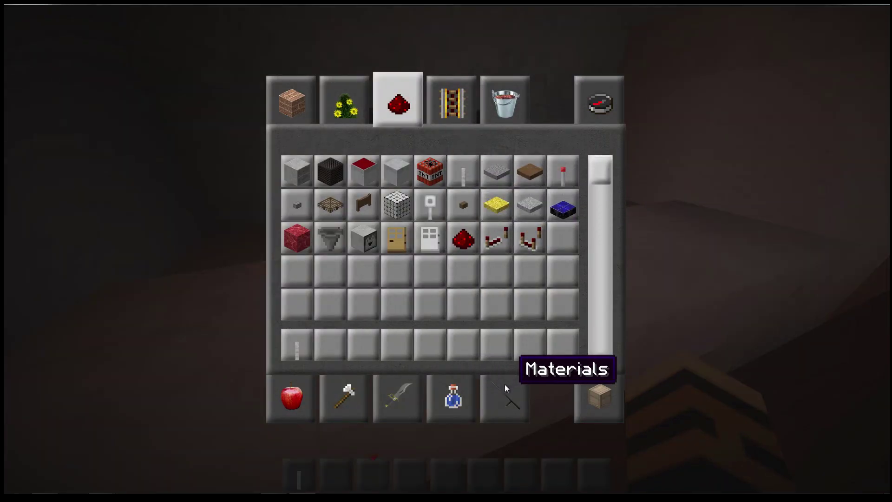
pyautogui.press('Escape')
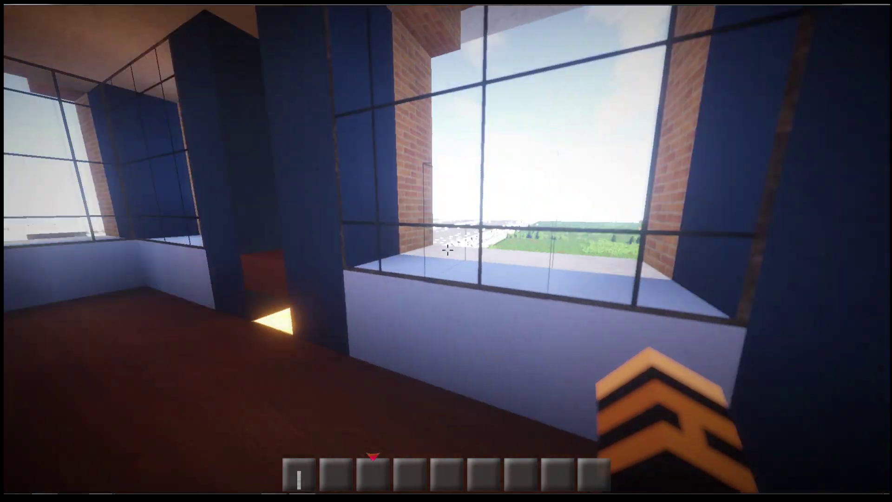
pyautogui.press('e')
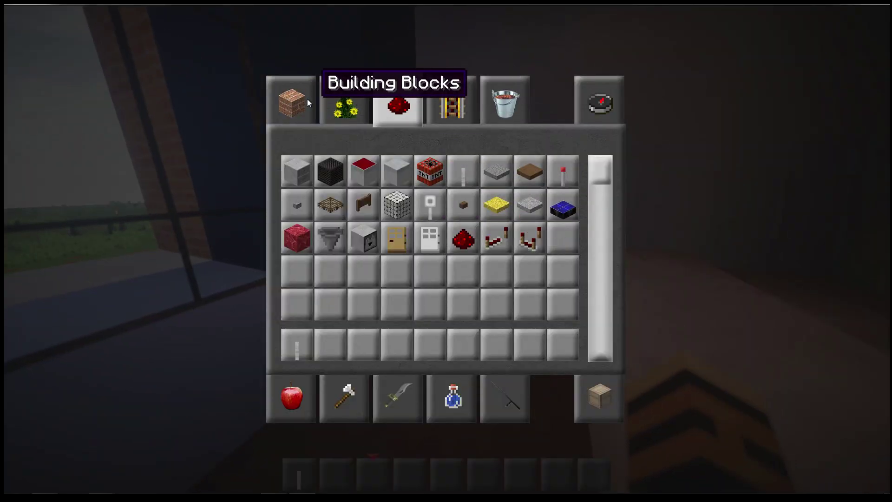
pyautogui.press('Escape')
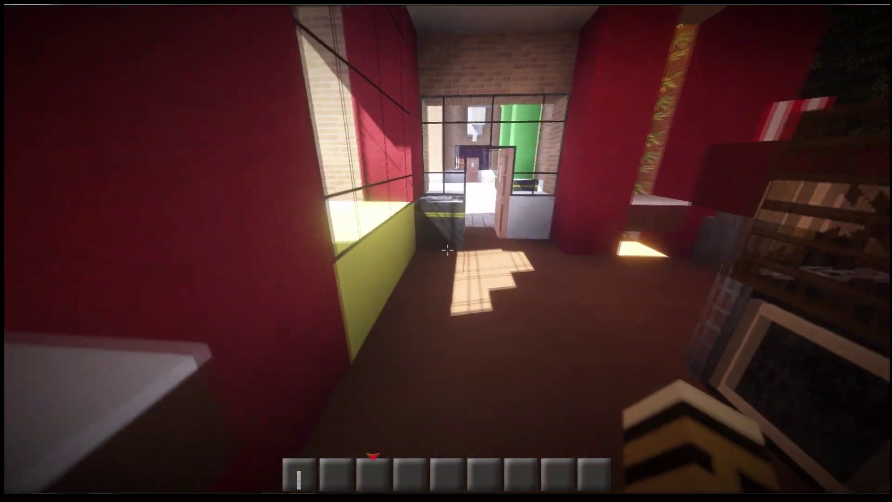
pyautogui.middleClick(447, 249)
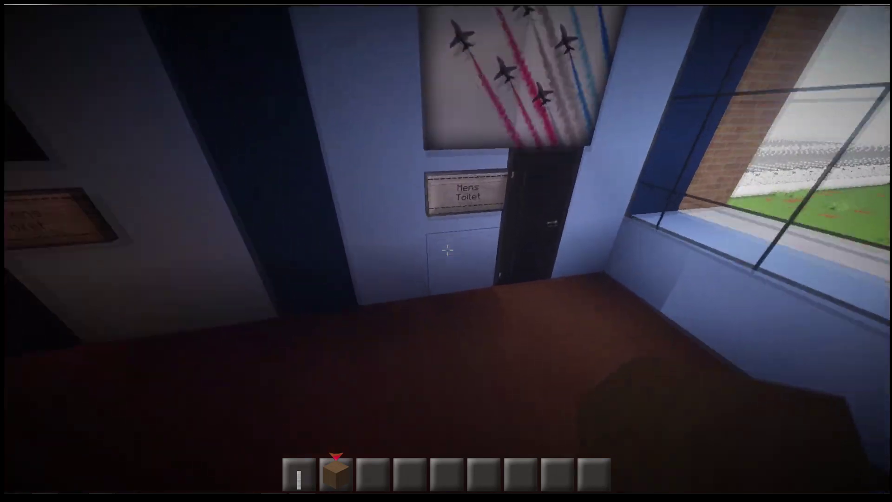
# Step: Go through the Mens Toilet door and place a quartz slab on the blue pillar
pyautogui.rightClick(447, 249)
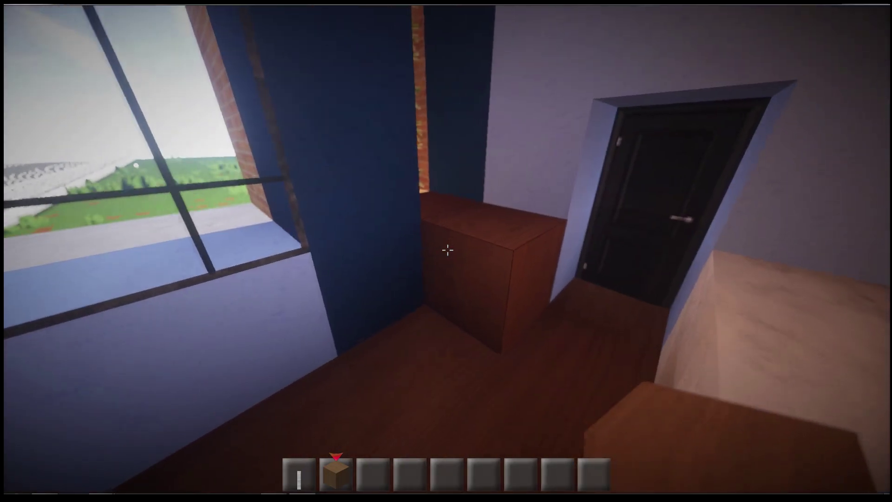
pyautogui.press('e')
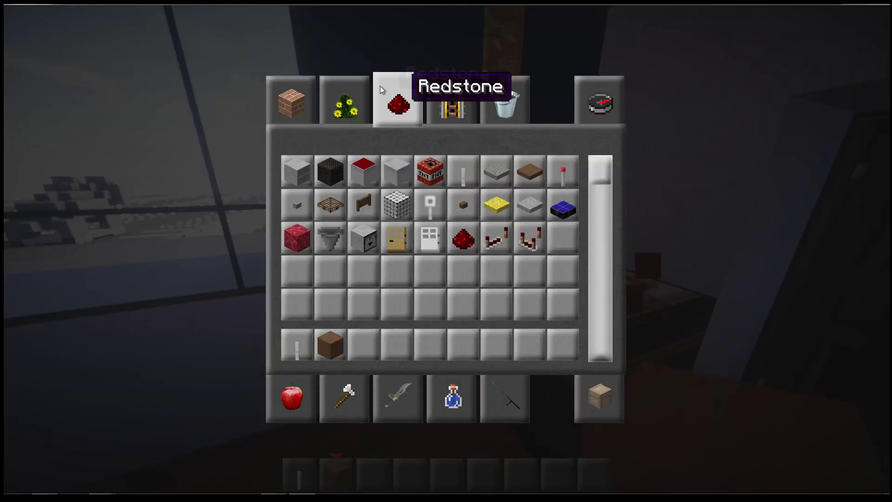
pyautogui.scroll(-3, 526, 186)
pyautogui.keyDown('shift'); pyautogui.click(557, 230); pyautogui.keyUp('shift')
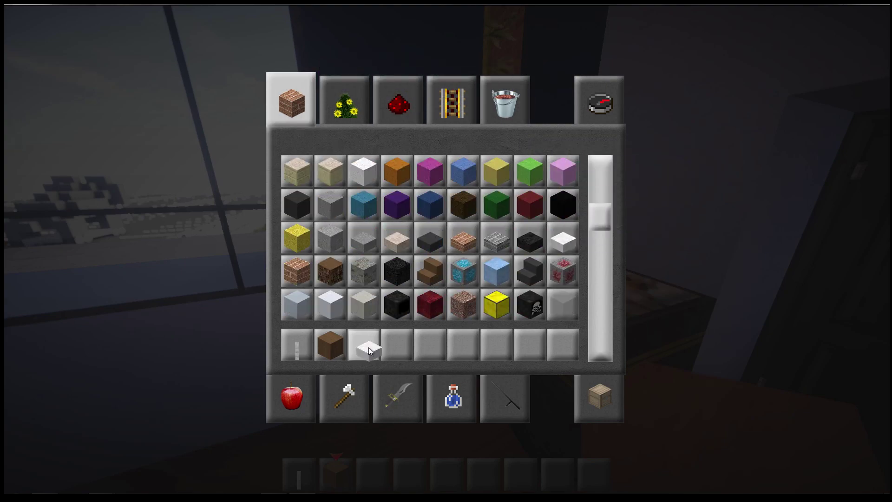
pyautogui.press('e')
pyautogui.rightClick(447, 250)
pyautogui.scroll(-2, 447, 250)
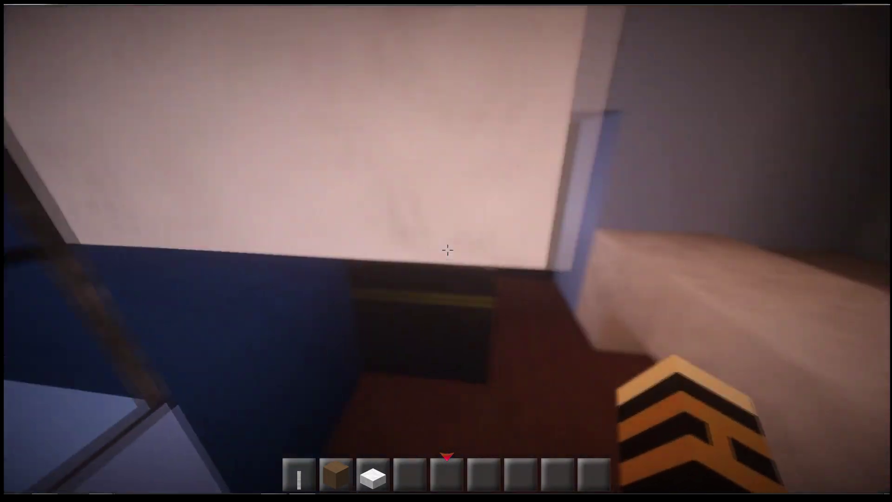
pyautogui.press('w')
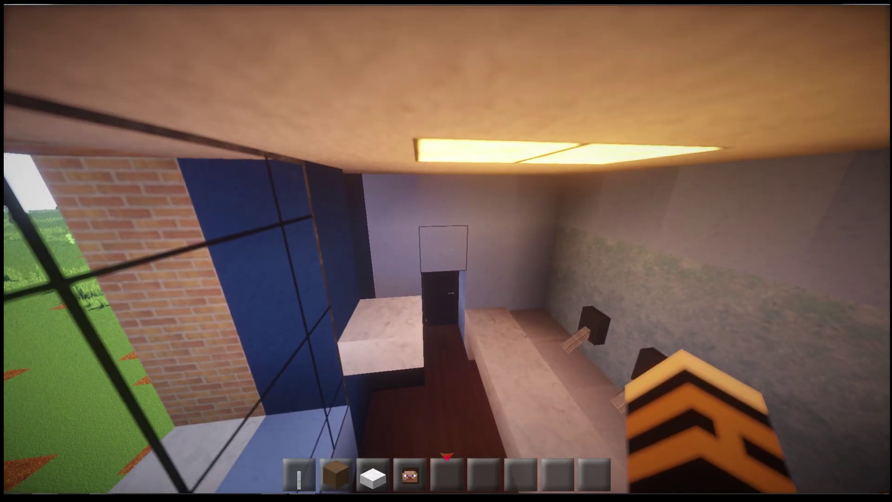
# Step: Inspect the quartz ledge by the window, select the head, and pick up Quartz Stairs
pyautogui.press('w')
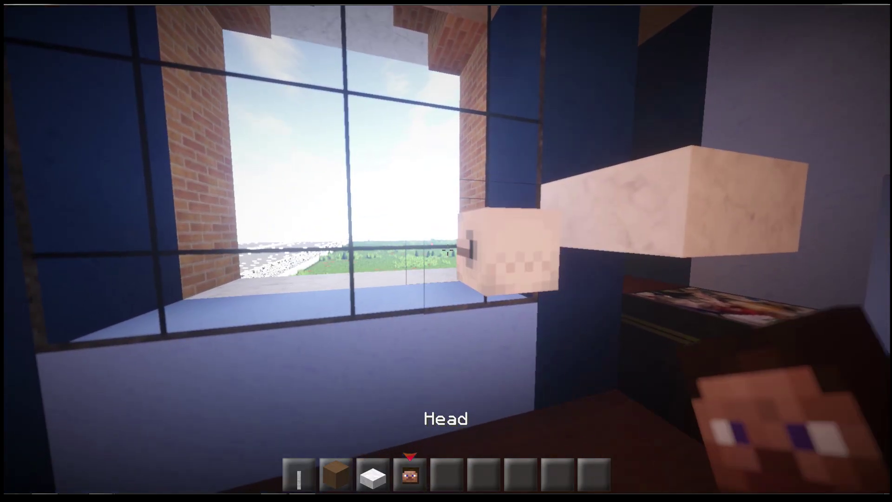
pyautogui.scroll(-1, 446, 251)
pyautogui.press('w')
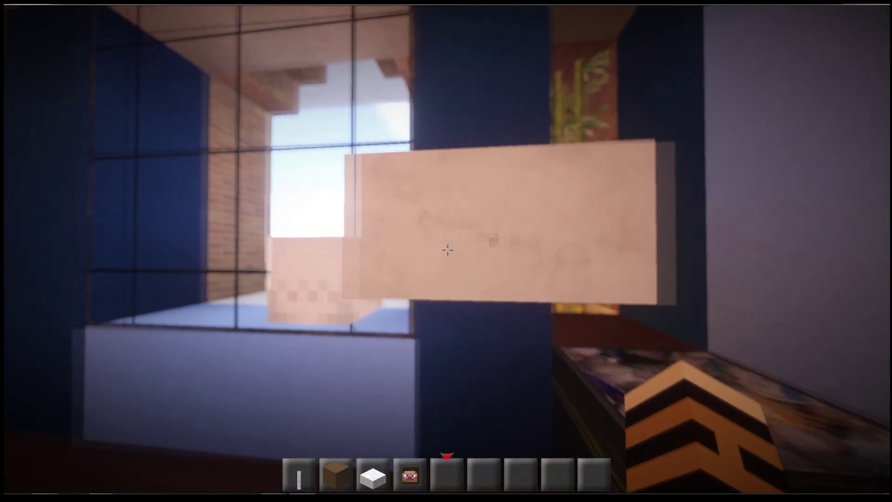
pyautogui.press('w')
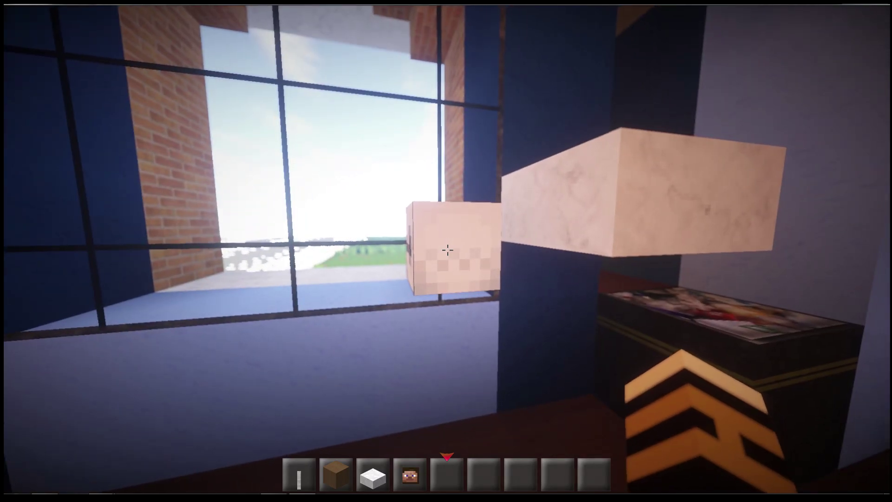
pyautogui.press('3')
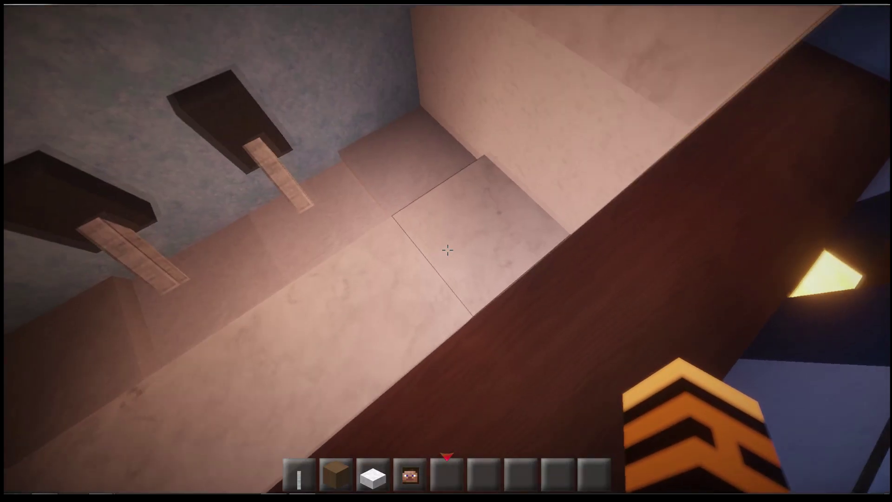
pyautogui.middleClick(446, 250)
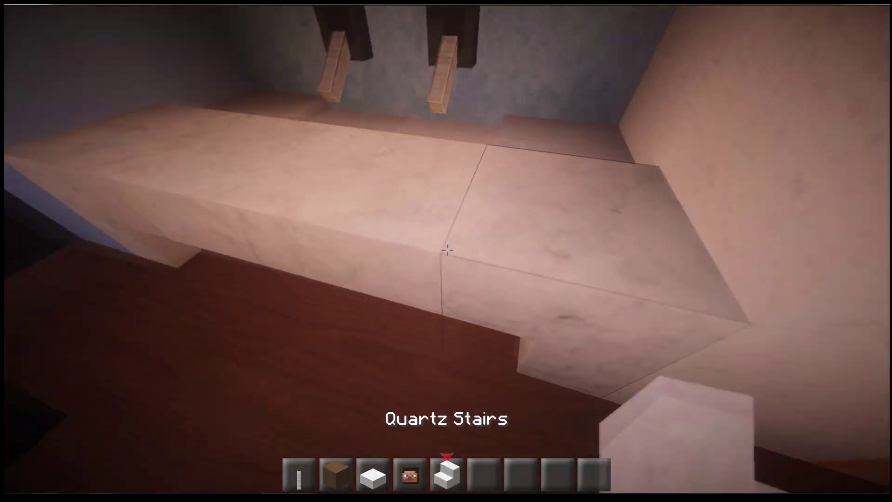
pyautogui.press('w')
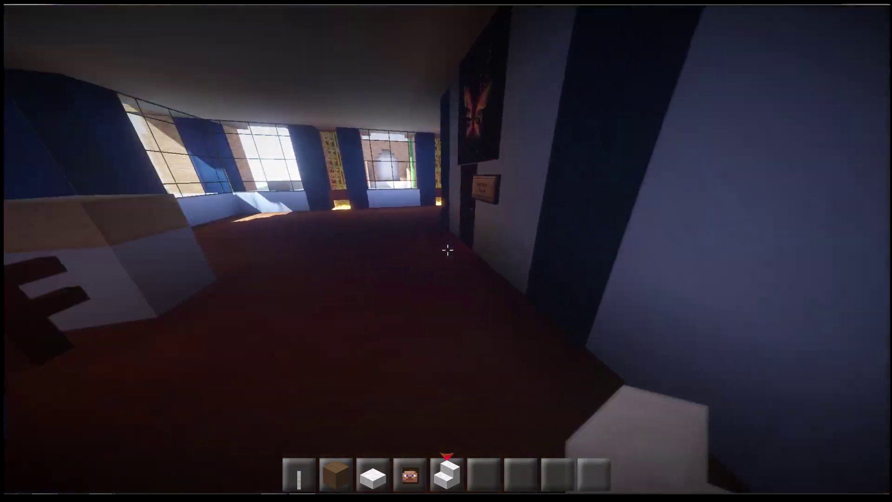
# Step: Walk past the sandstone counter to the green wall and break a block to open a gap
pyautogui.press('w')
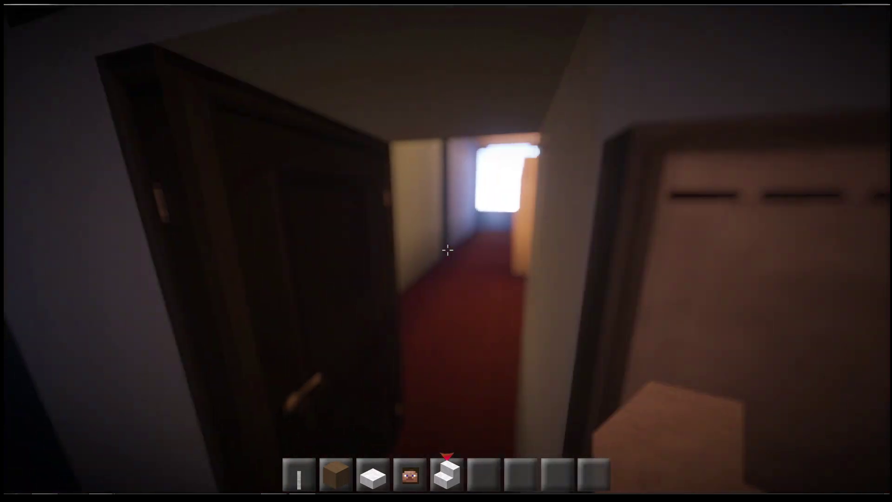
pyautogui.press('w')
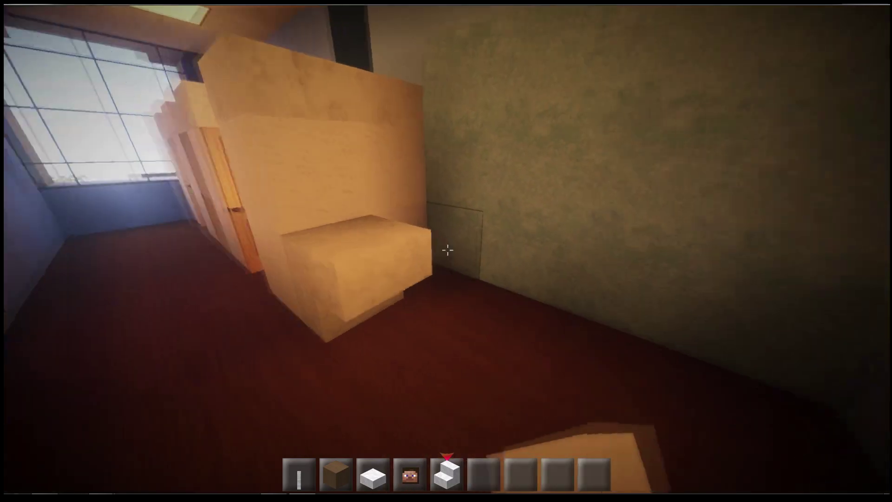
pyautogui.press('w')
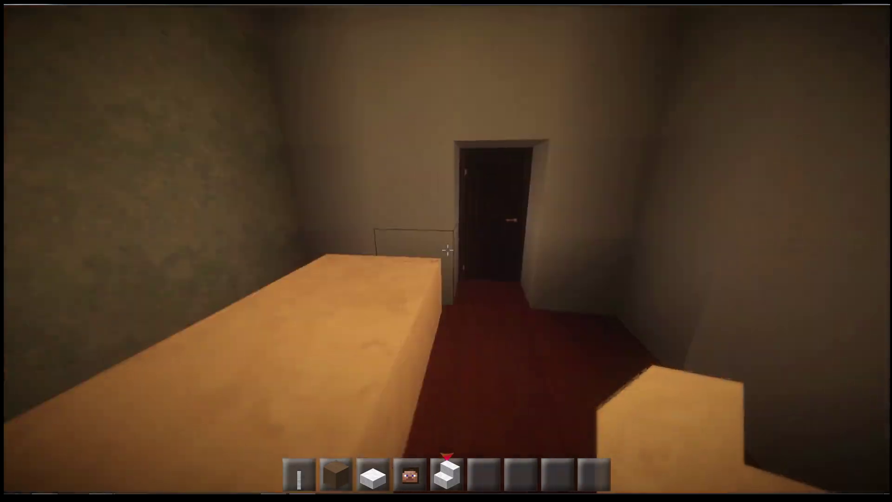
pyautogui.press('2')
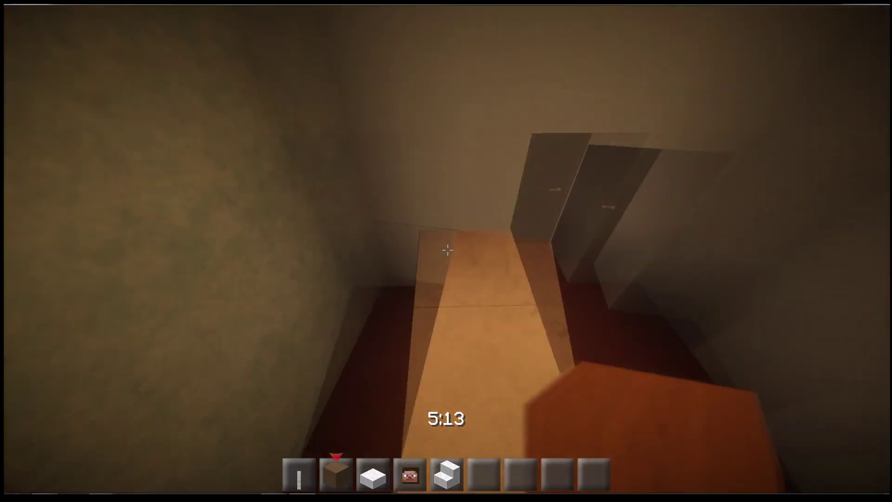
pyautogui.press('w')
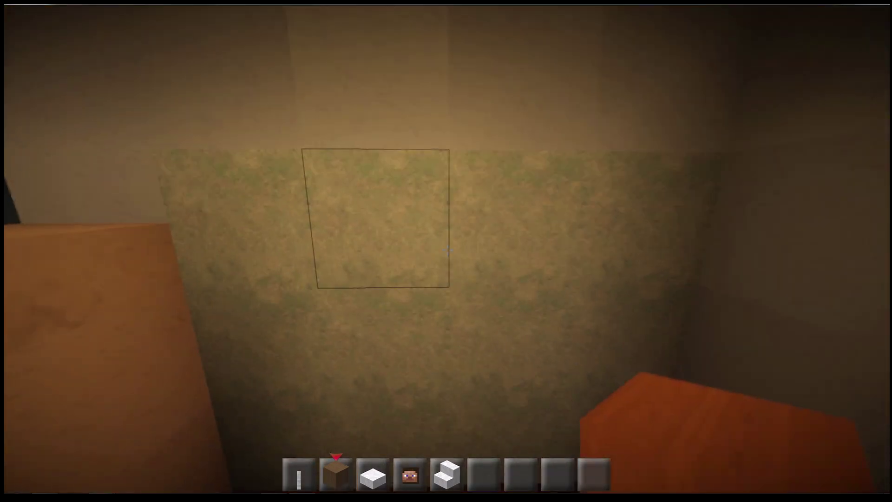
pyautogui.click(447, 251)
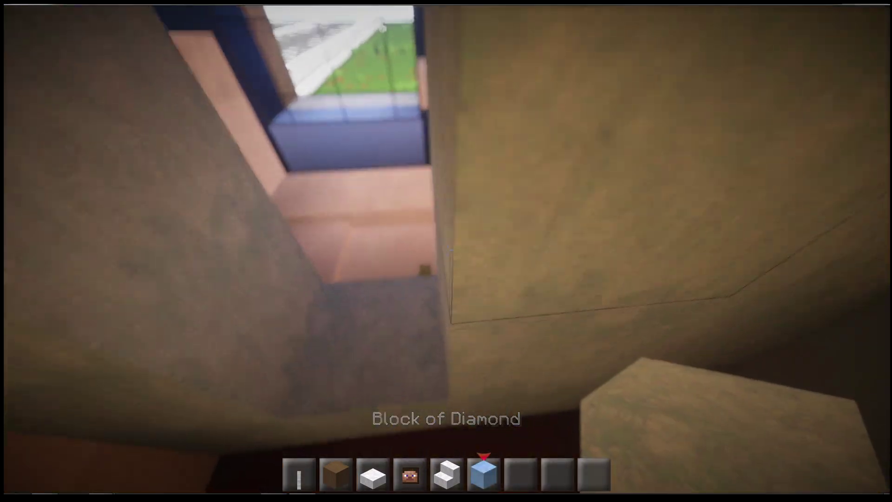
# Step: Pick the snow layer, place and remove a corner block, then put a head on the chest
pyautogui.middleClick(446, 252)
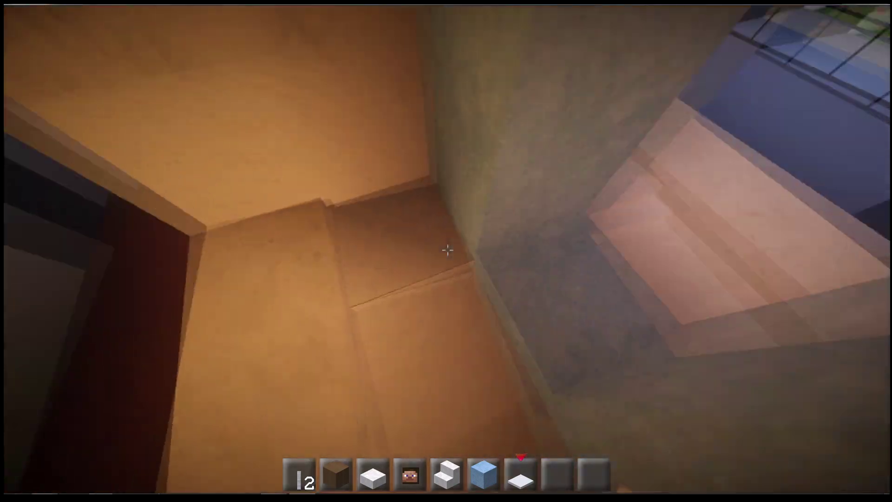
pyautogui.scroll(1, 446, 251)
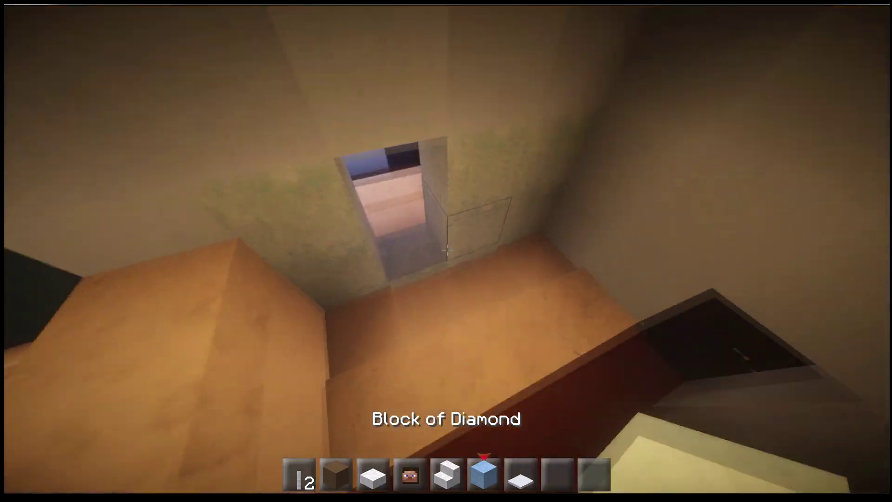
pyautogui.scroll(-1, 446, 251)
pyautogui.scroll(-2, 447, 251)
pyautogui.rightClick(446, 251)
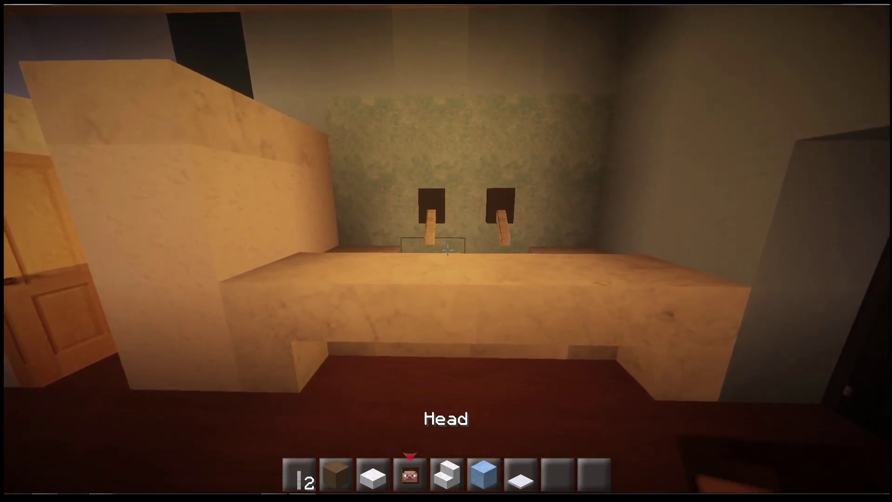
pyautogui.scroll(2, 446, 252)
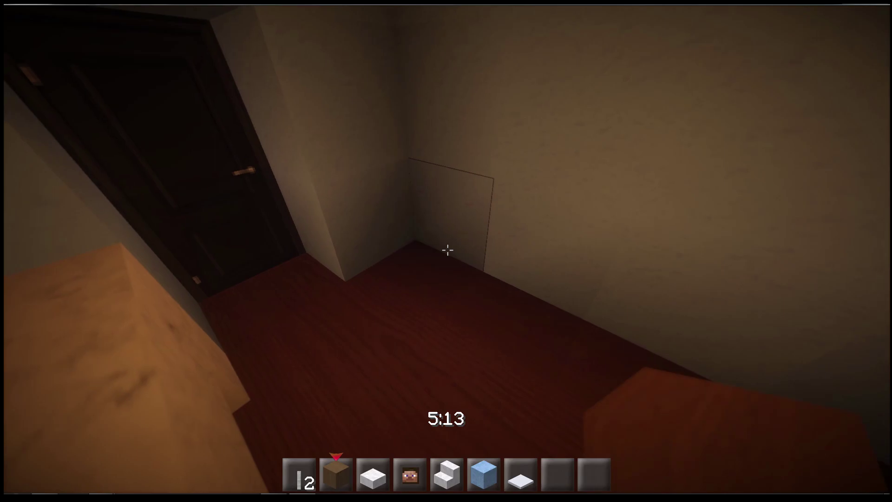
pyautogui.rightClick(446, 249)
pyautogui.click(446, 249)
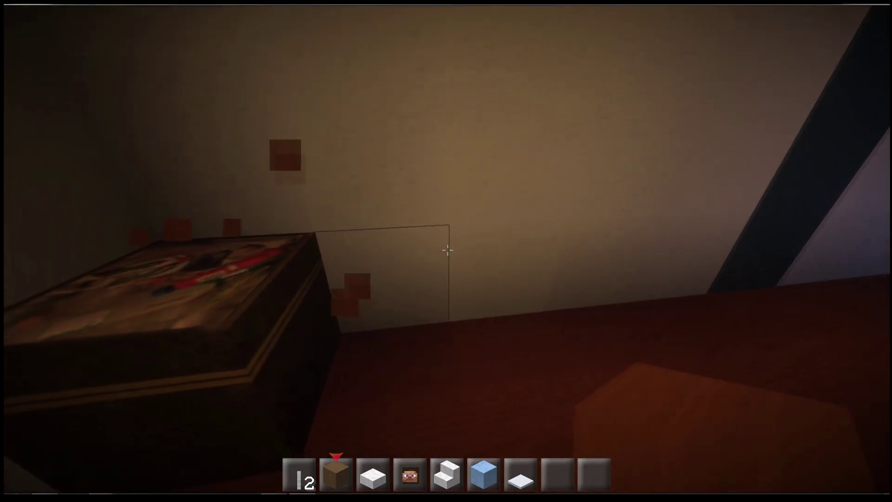
pyautogui.scroll(-3, 447, 249)
pyautogui.rightClick(446, 250)
pyautogui.scroll(-1, 446, 250)
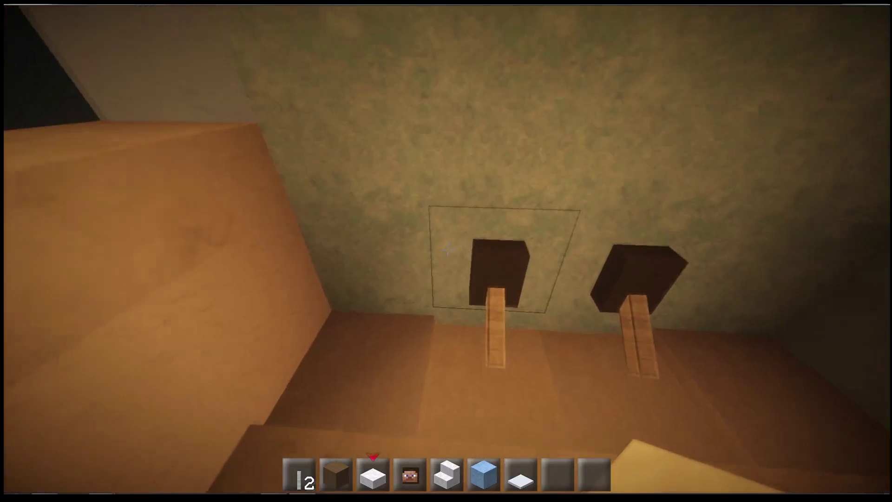
pyautogui.scroll(-1, 447, 251)
pyautogui.scroll(-1, 446, 251)
pyautogui.scroll(-2, 446, 251)
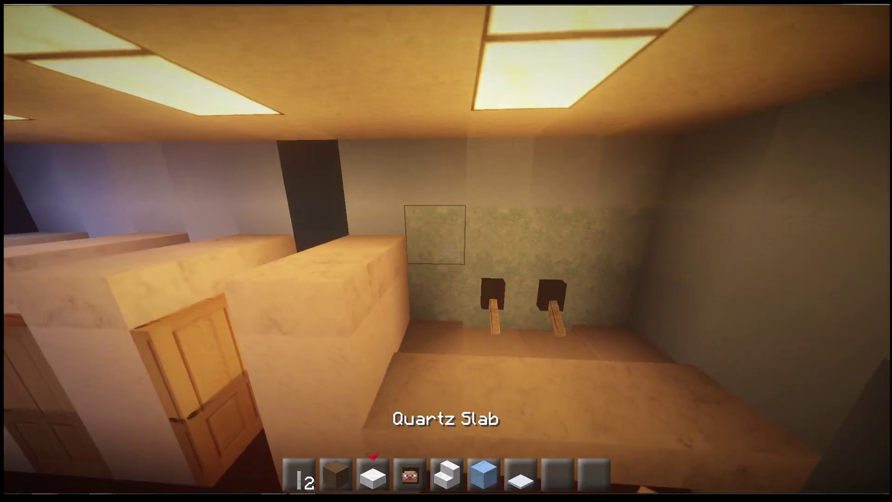
pyautogui.scroll(3, 446, 251)
pyautogui.scroll(1, 446, 251)
# Step: Lay quartz slabs along the wall-ceiling edge above the two lever taps, then bring up decoration blocks
pyautogui.rightClick(446, 251)
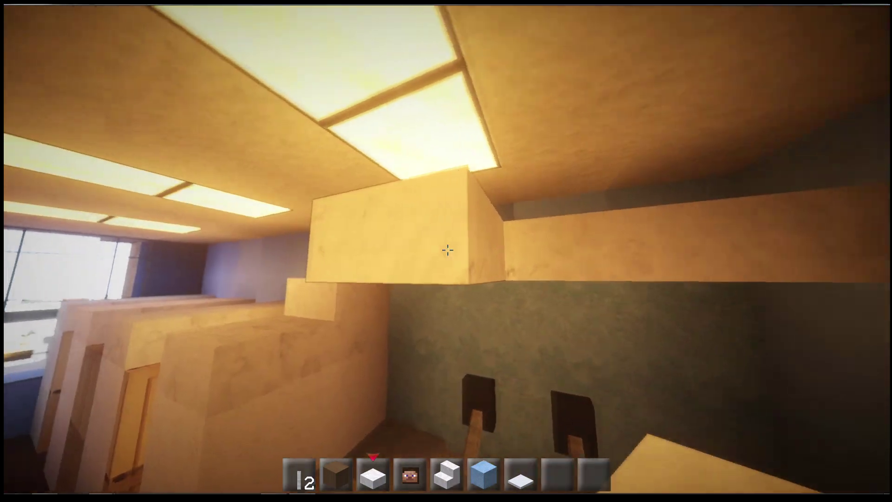
pyautogui.rightClick(446, 250)
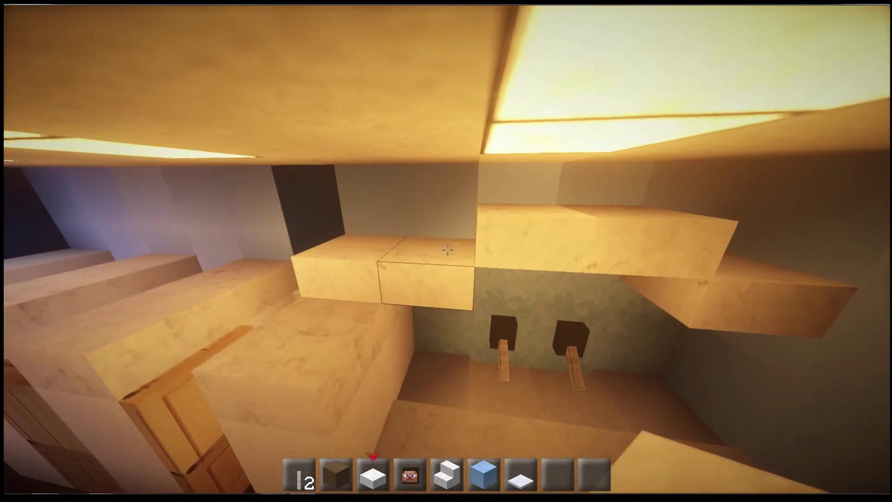
pyautogui.press('e')
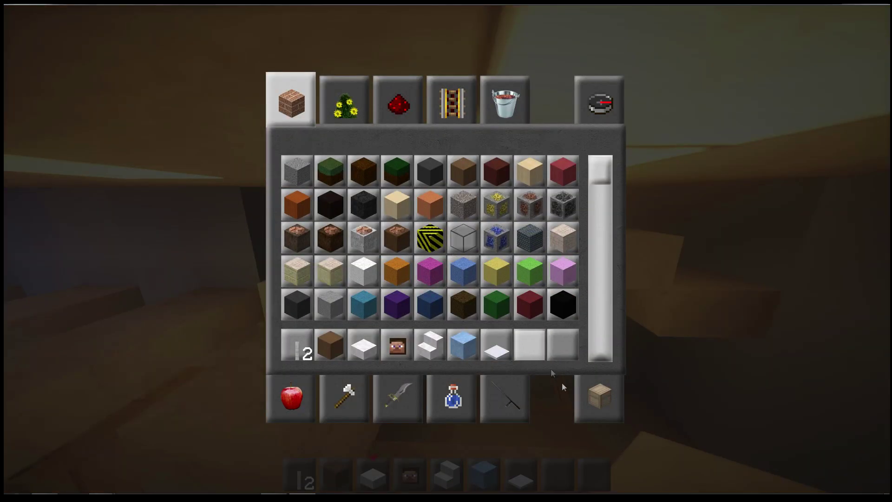
pyautogui.press('Escape')
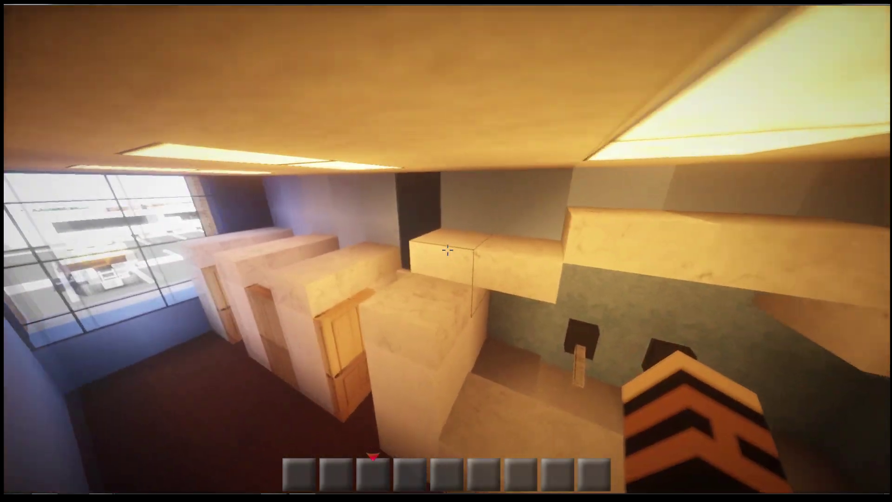
pyautogui.click(447, 250)
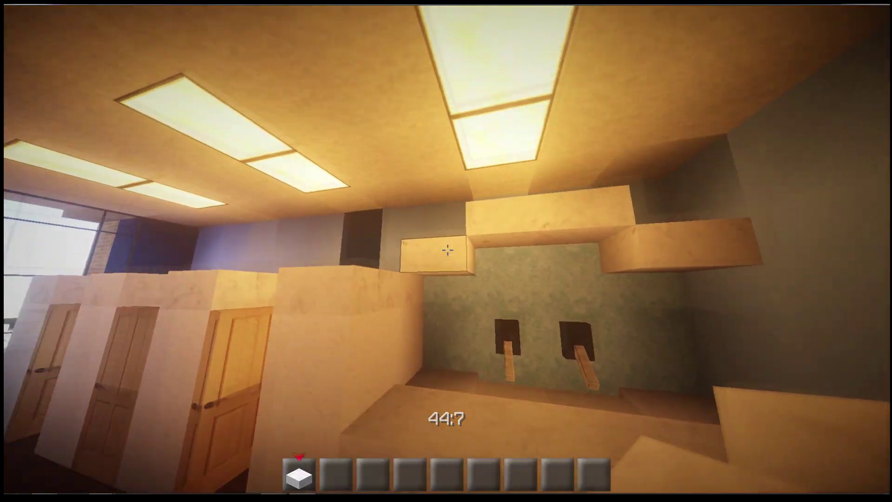
pyautogui.scroll(-3, 447, 250)
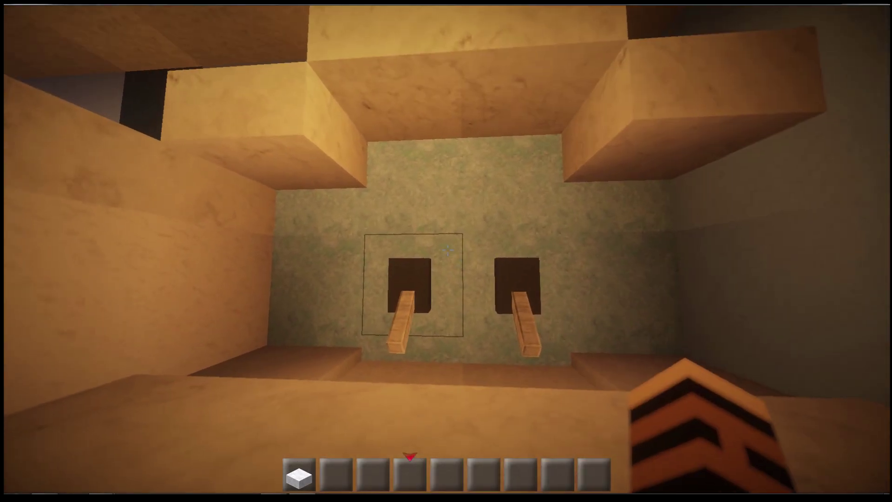
pyautogui.press('e')
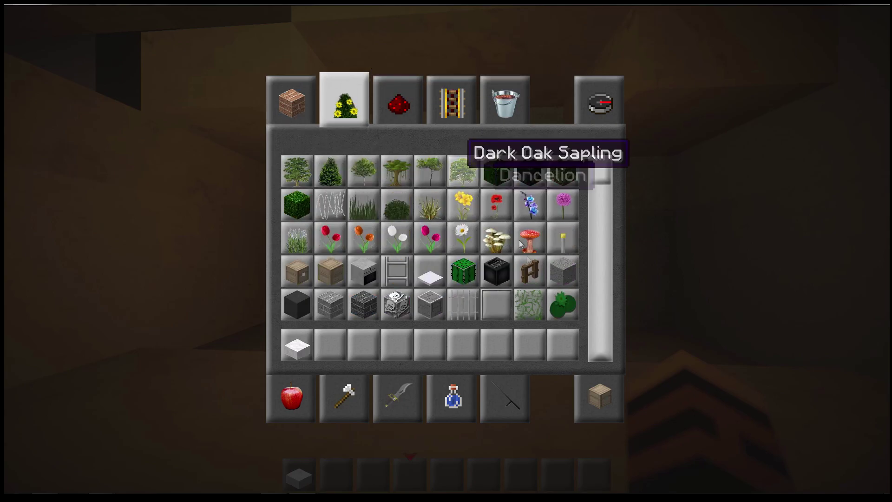
pyautogui.scroll(-5, 545, 264)
# Step: Take a flower pot and dandelion, set a pot on the quartz shelf, and plant an oxeye daisy
pyautogui.click(530, 272)
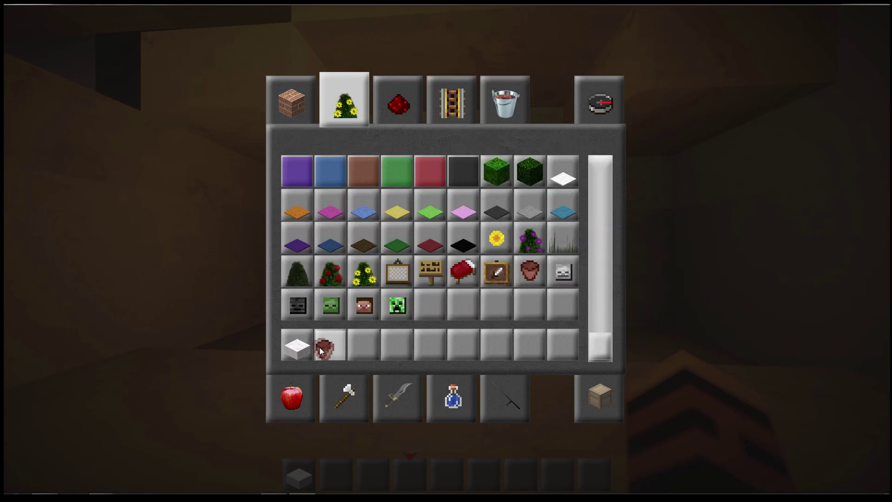
pyautogui.scroll(5, 529, 270)
pyautogui.scroll(2, 532, 277)
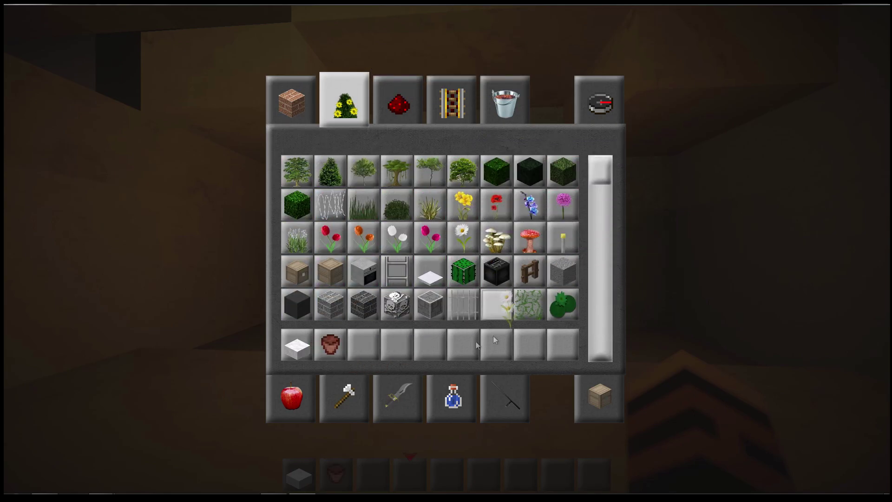
pyautogui.keyDown('shift'); pyautogui.click(423, 343); pyautogui.keyUp('shift')
pyautogui.press('Escape')
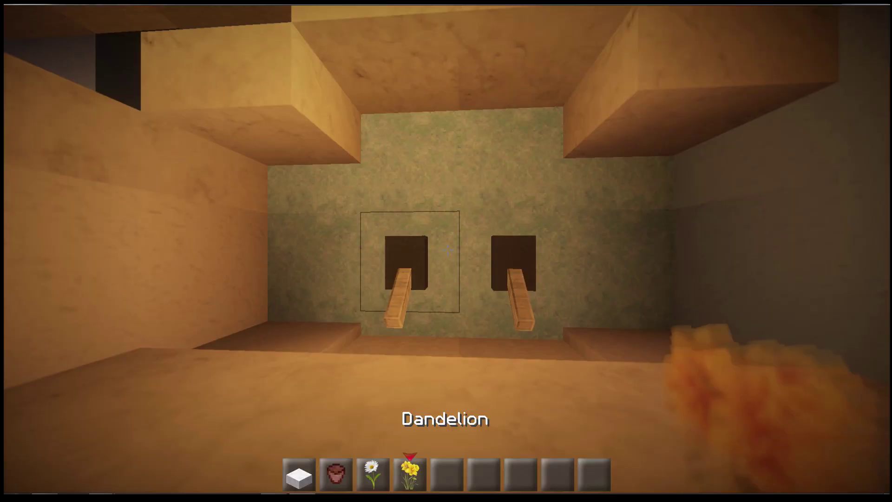
pyautogui.scroll(-1, 446, 251)
pyautogui.rightClick(446, 251)
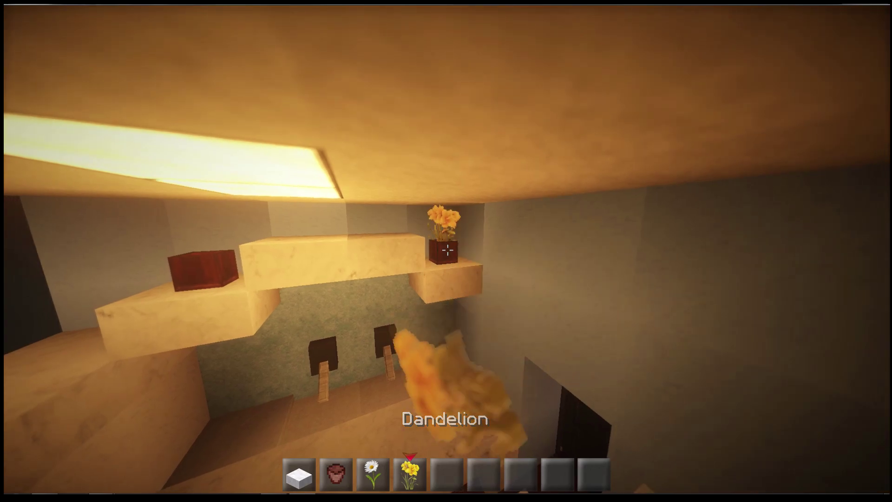
pyautogui.scroll(1, 446, 251)
pyautogui.rightClick(447, 252)
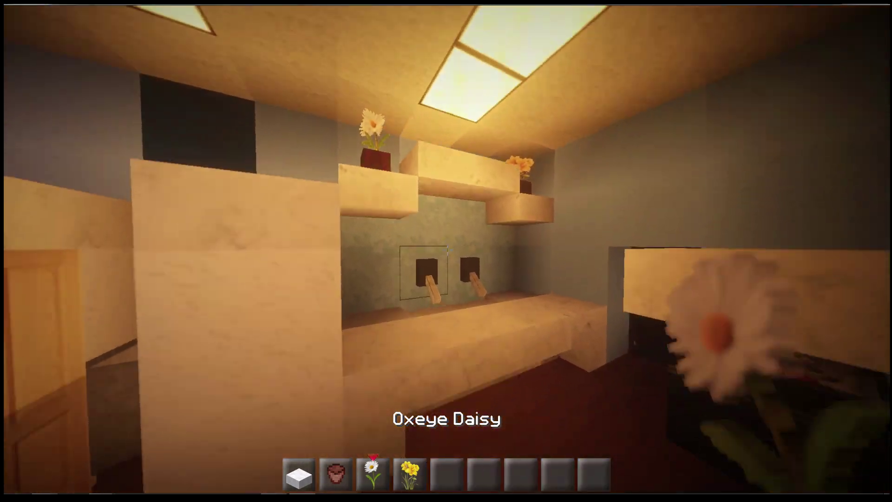
pyautogui.scroll(-4, 446, 251)
pyautogui.press('e')
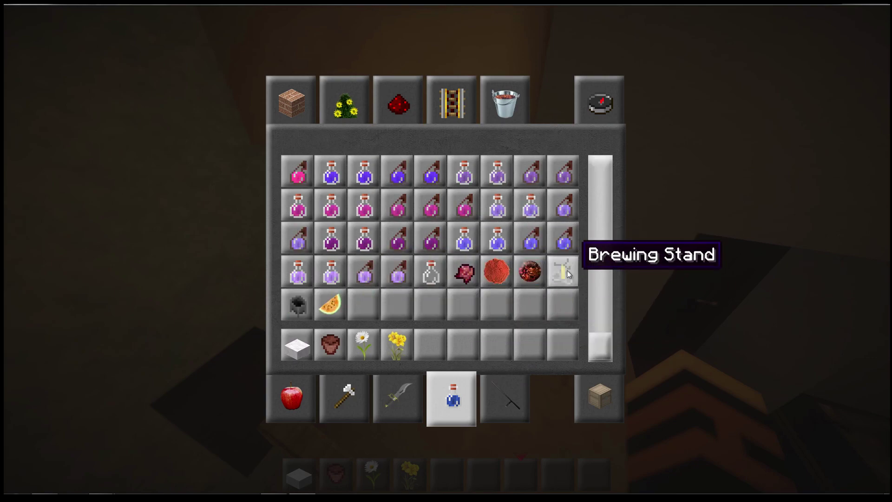
# Step: Place a first brewing stand and clear an unwanted block from the side room wall
pyautogui.press('Escape')
pyautogui.scroll(2, 446, 251)
pyautogui.rightClick(446, 251)
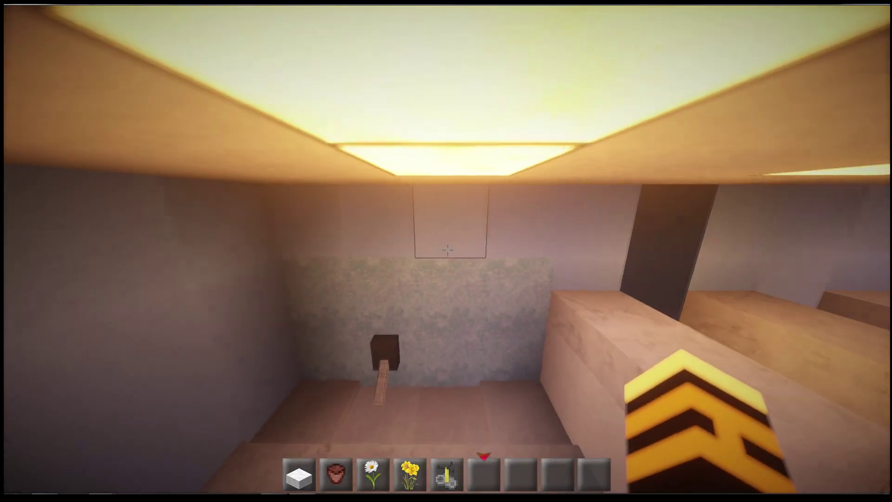
pyautogui.press('3')
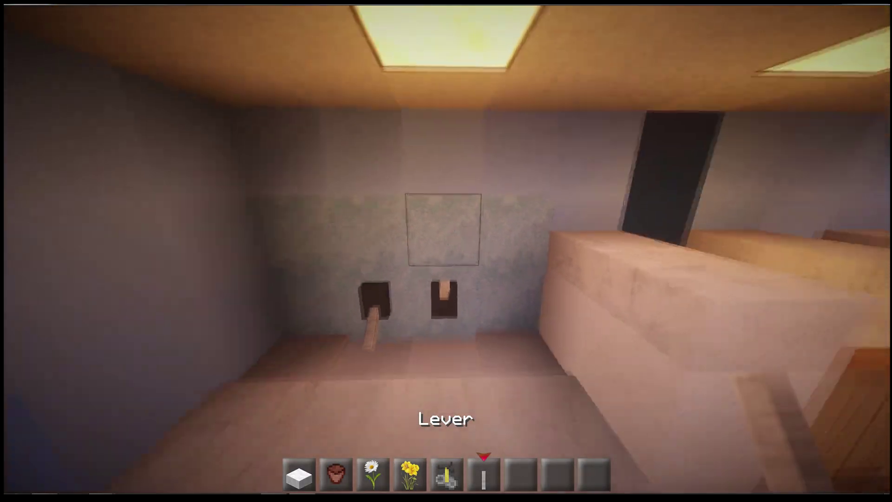
pyautogui.press('1')
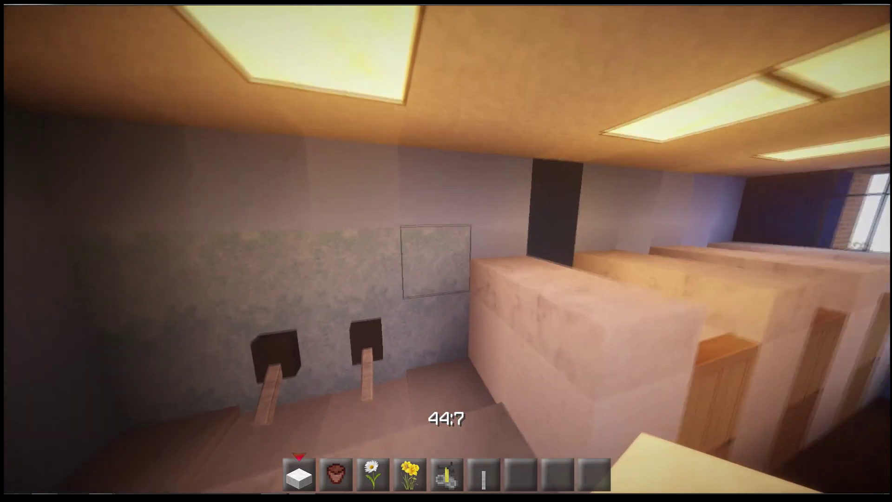
pyautogui.click(446, 251)
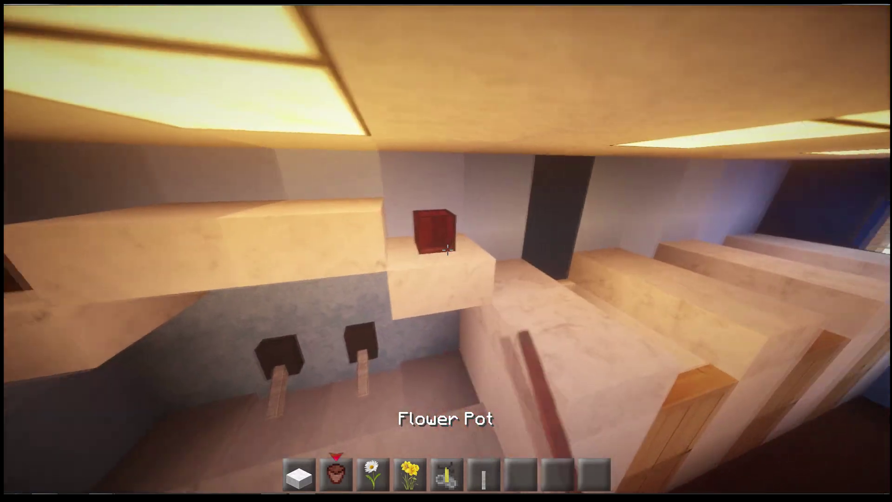
# Step: Move the brewing stand to the end of the counter
pyautogui.press('e')
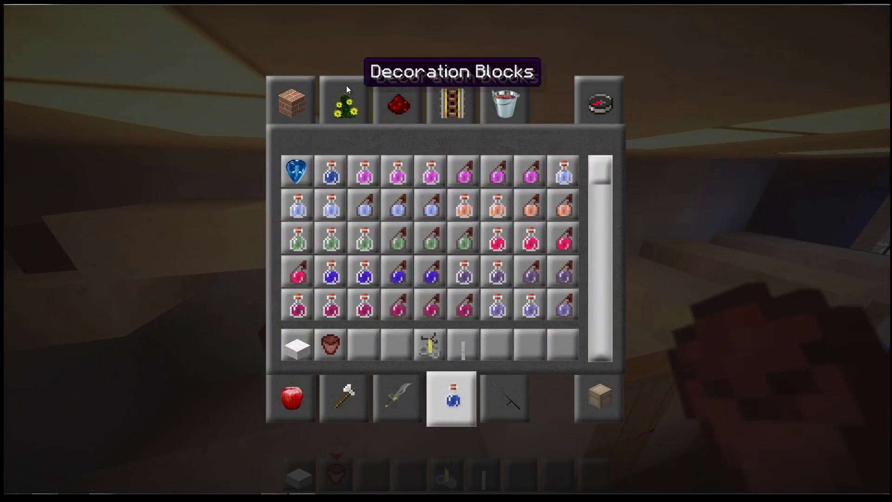
pyautogui.scroll(-3, 576, 220)
pyautogui.press('Escape')
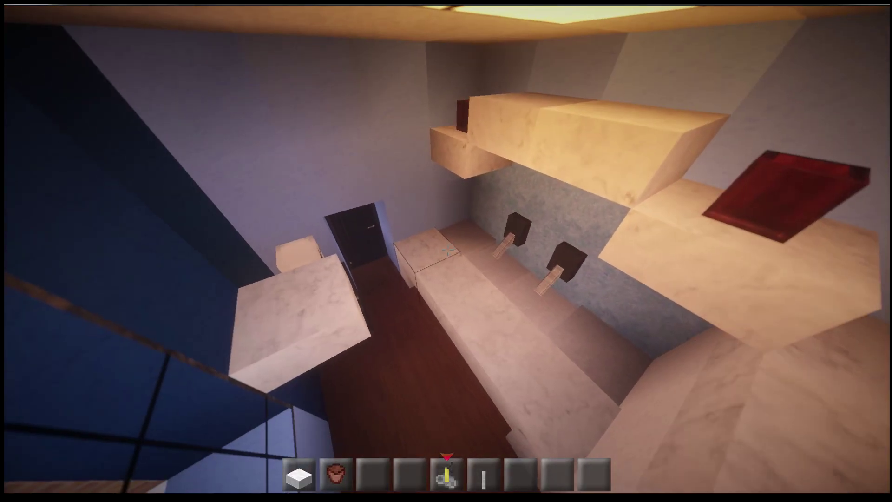
pyautogui.press('5')
pyautogui.rightClick(447, 251)
pyautogui.click(446, 251)
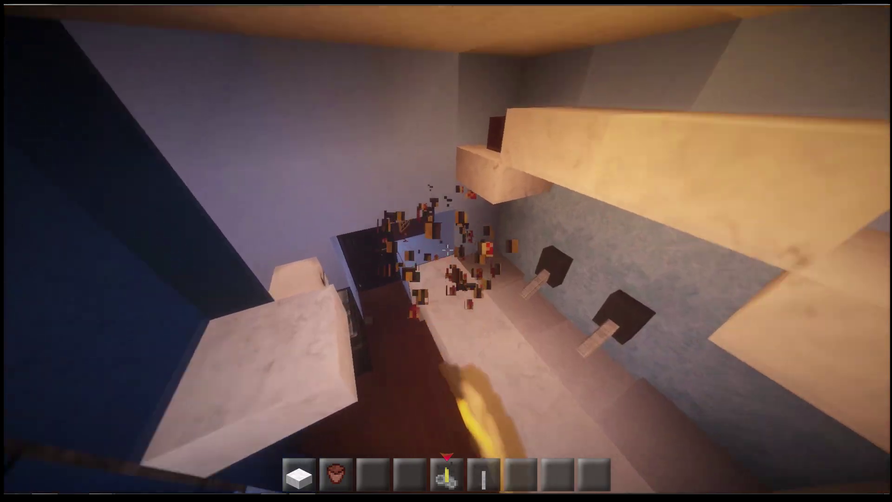
pyautogui.press('3')
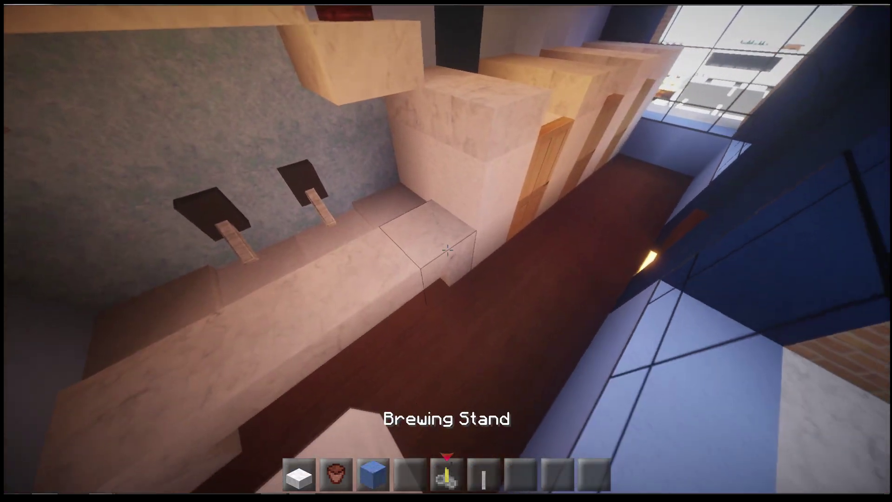
pyautogui.rightClick(446, 252)
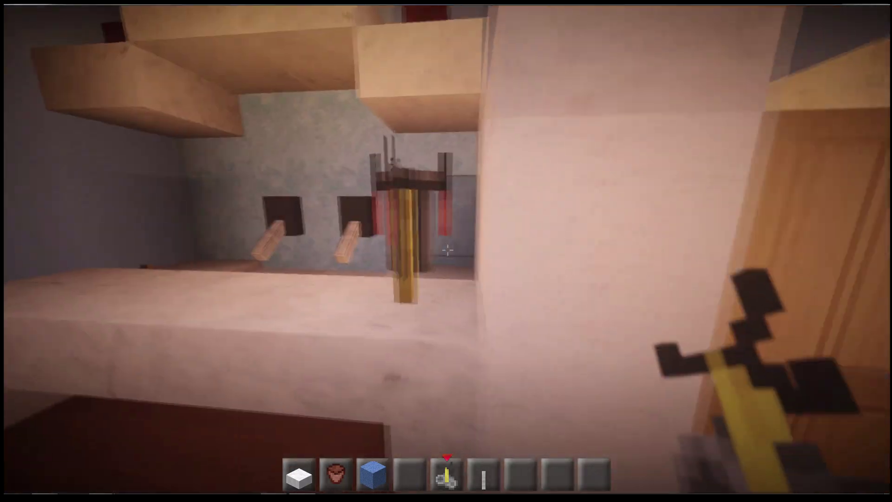
pyautogui.press('e')
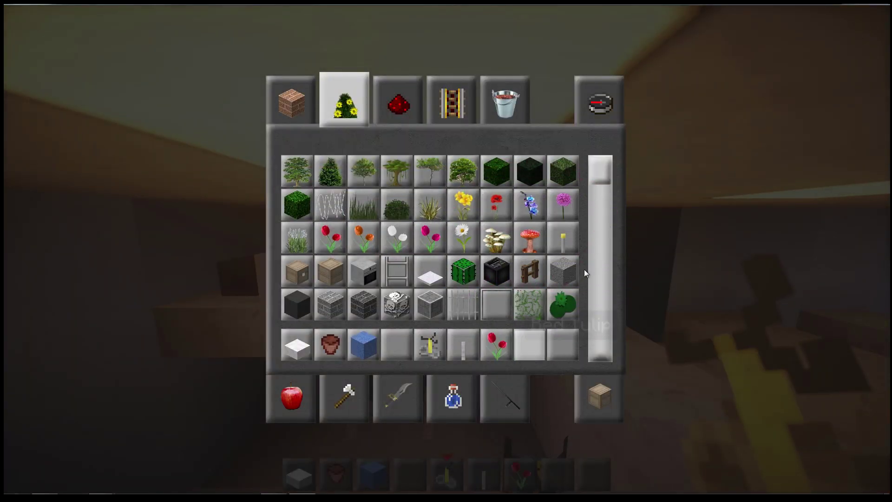
# Step: Plant a red tulip in one shelf pot, then add a second pot with a blue orchid
pyautogui.press('e')
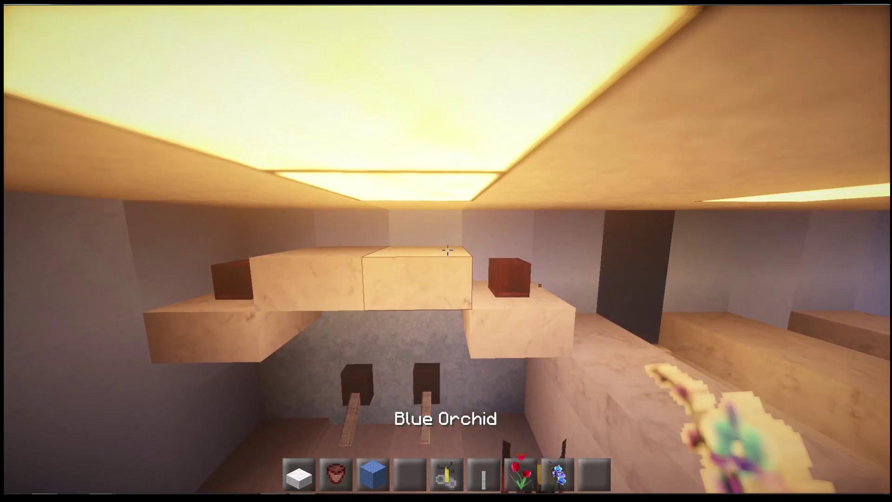
pyautogui.scroll(1, 447, 251)
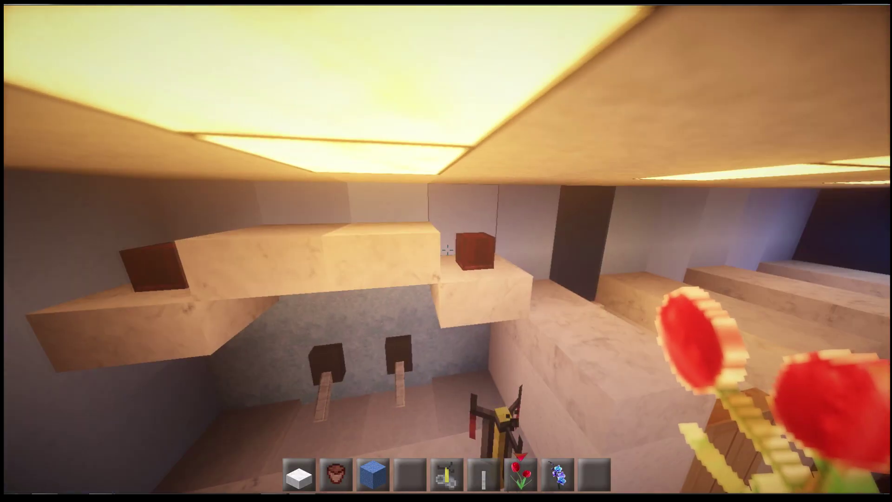
pyautogui.rightClick(457, 252)
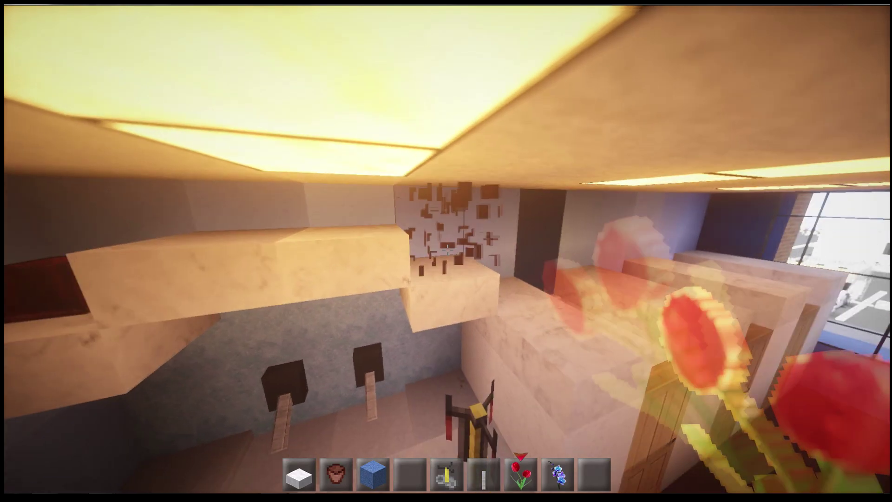
pyautogui.scroll(1, 447, 251)
pyautogui.scroll(4, 446, 251)
pyautogui.rightClick(446, 251)
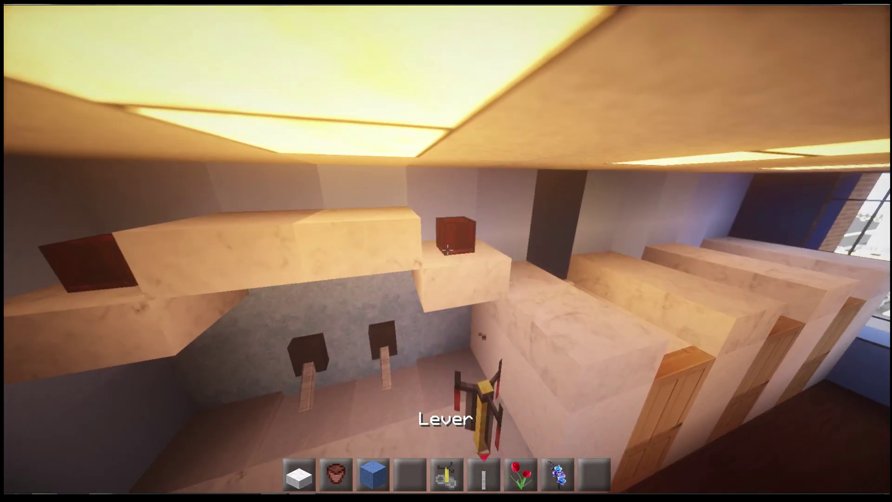
pyautogui.rightClick(447, 249)
pyautogui.scroll(-2, 446, 251)
pyautogui.scroll(1, 447, 251)
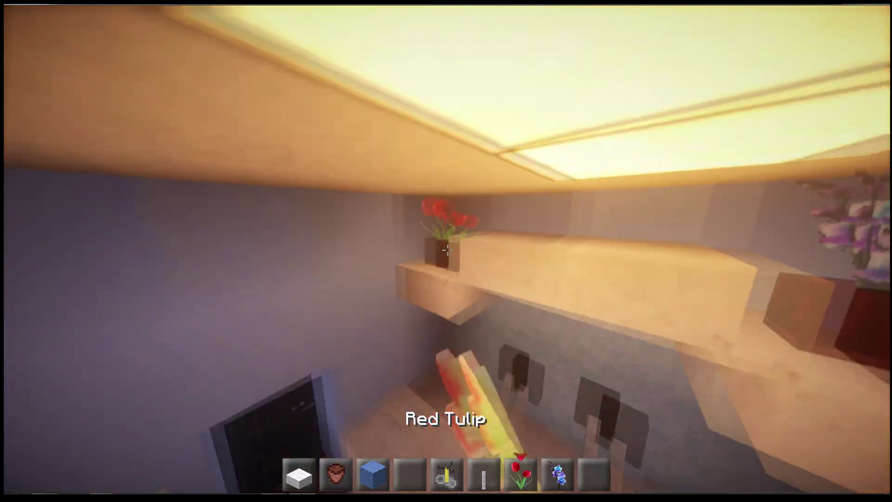
pyautogui.scroll(-2, 446, 251)
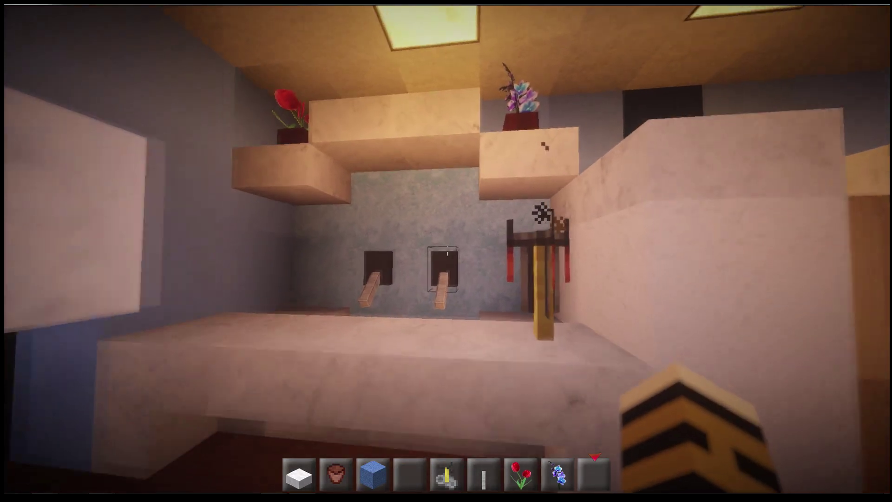
pyautogui.scroll(4, 446, 251)
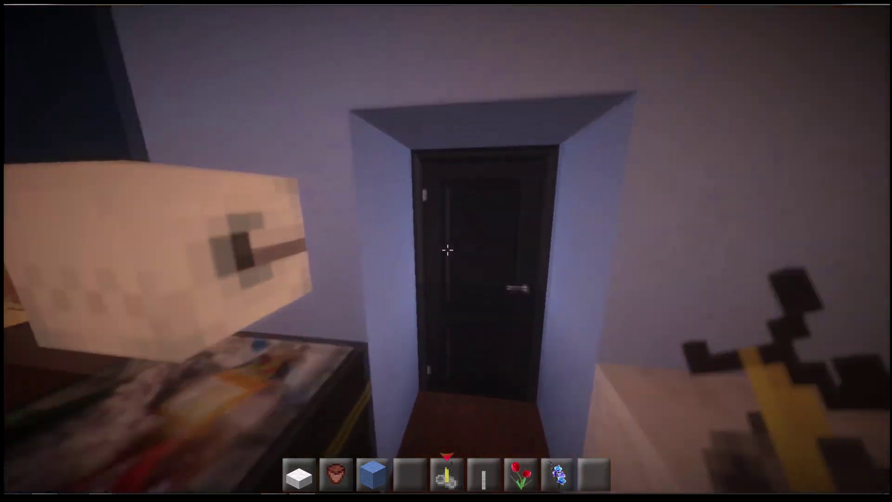
# Step: Open the door and put a sign reading 'Mens Toilet' on the wall beside it
pyautogui.rightClick(446, 251)
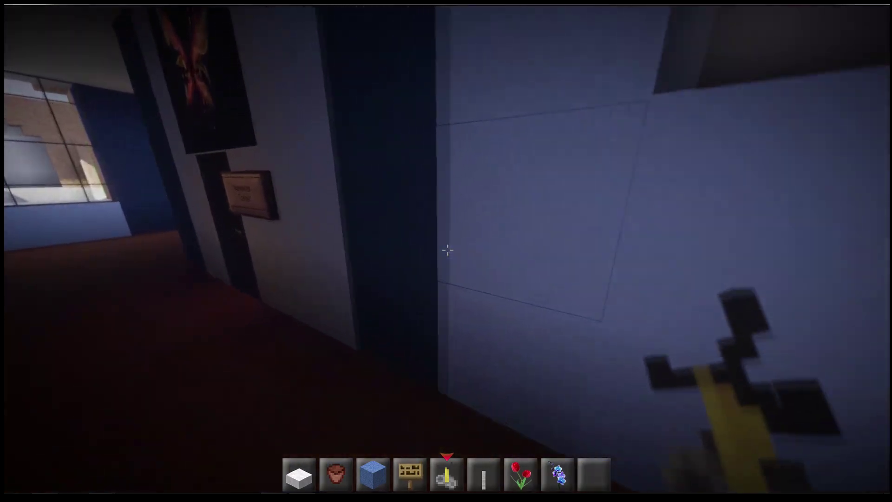
pyautogui.scroll(1, 446, 251)
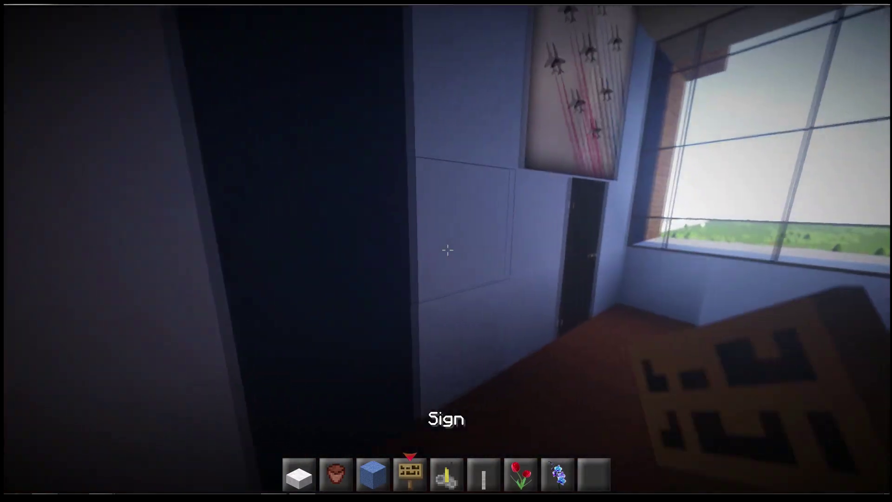
pyautogui.rightClick(446, 251)
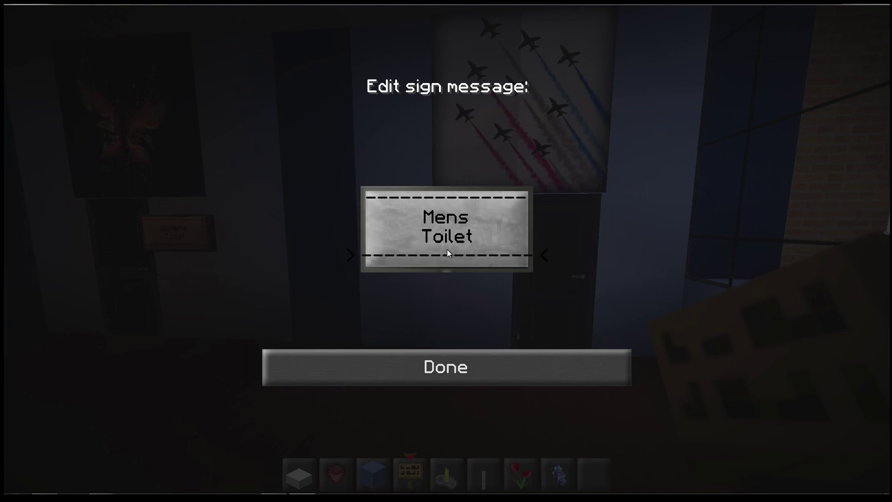
pyautogui.click(464, 364)
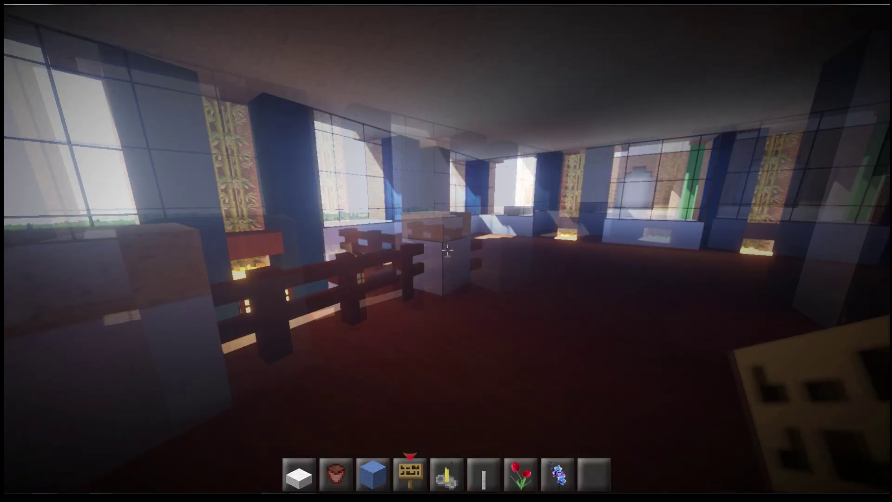
pyautogui.press('e')
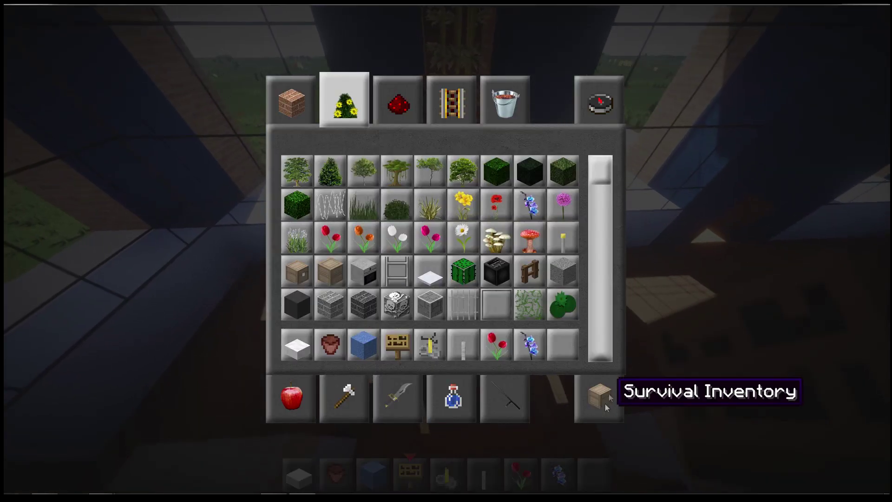
pyautogui.press('Escape')
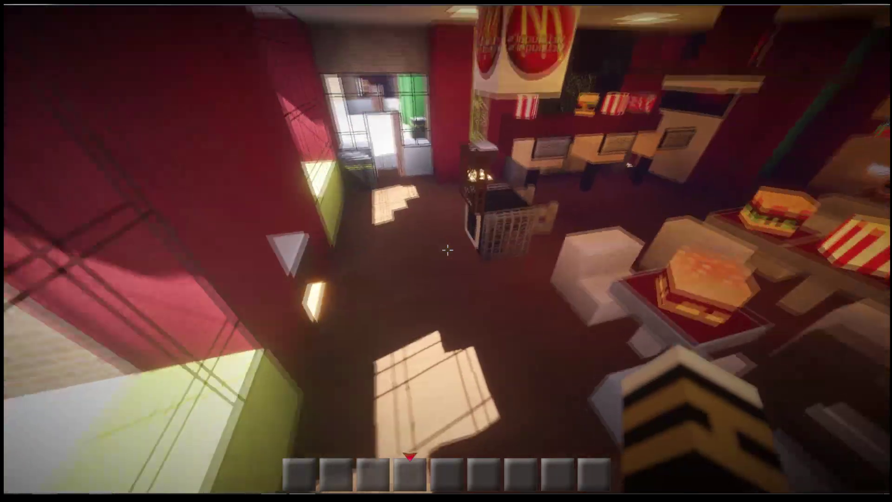
pyautogui.press('w')
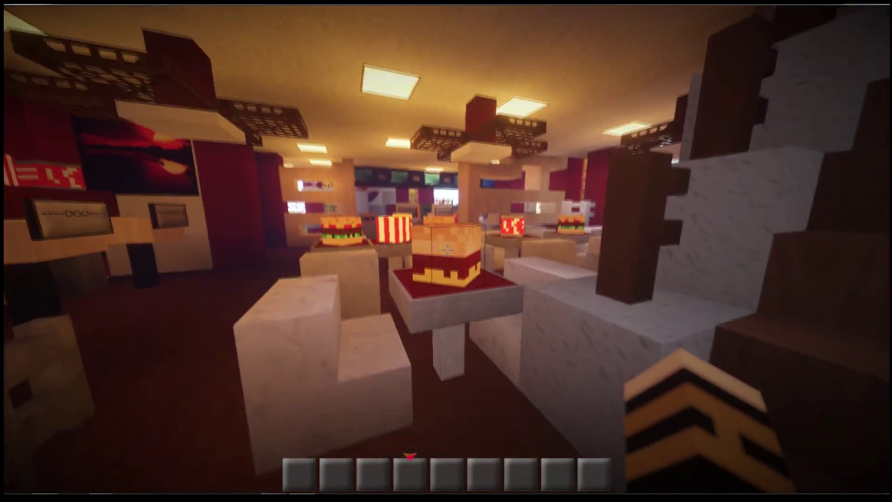
pyautogui.press('space')
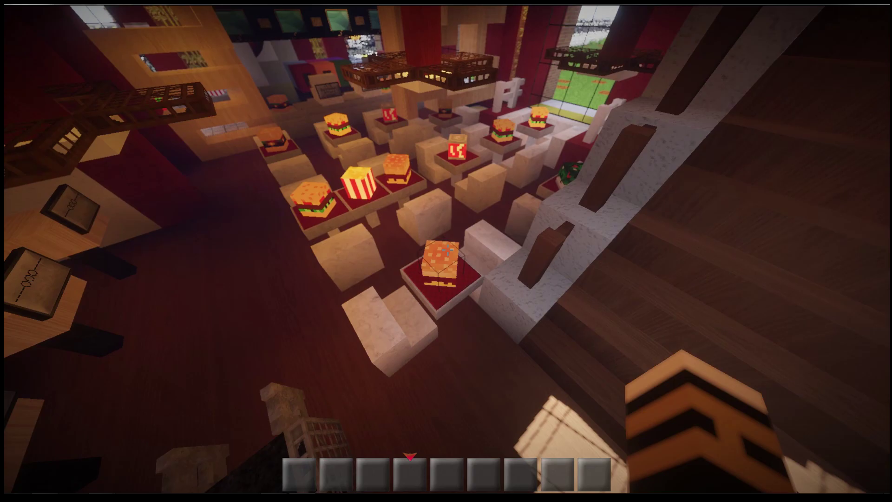
pyautogui.press('e')
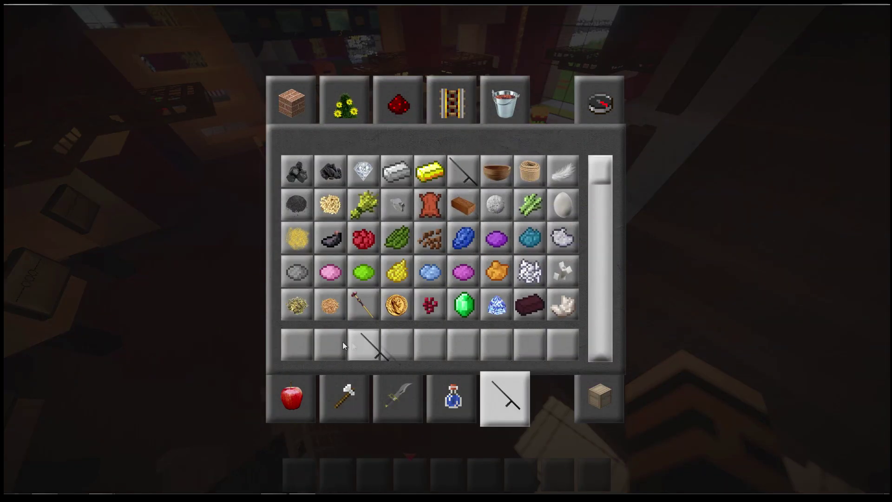
pyautogui.press('Escape')
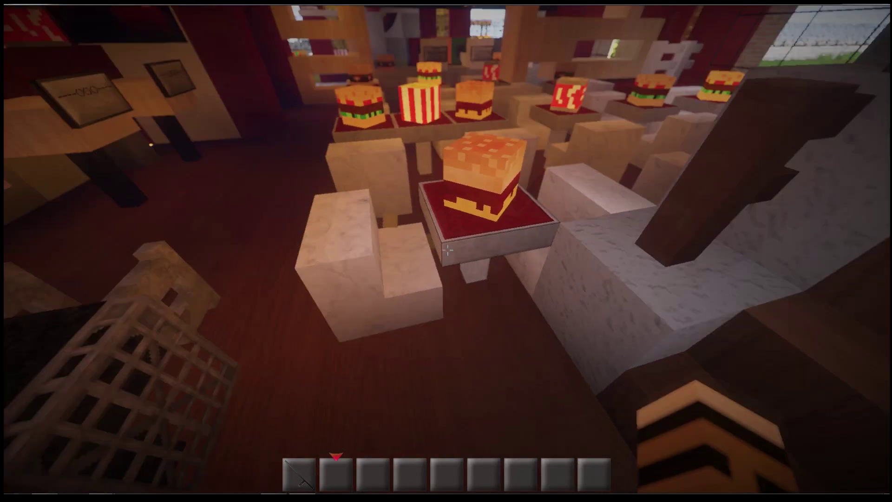
pyautogui.middleClick(446, 251)
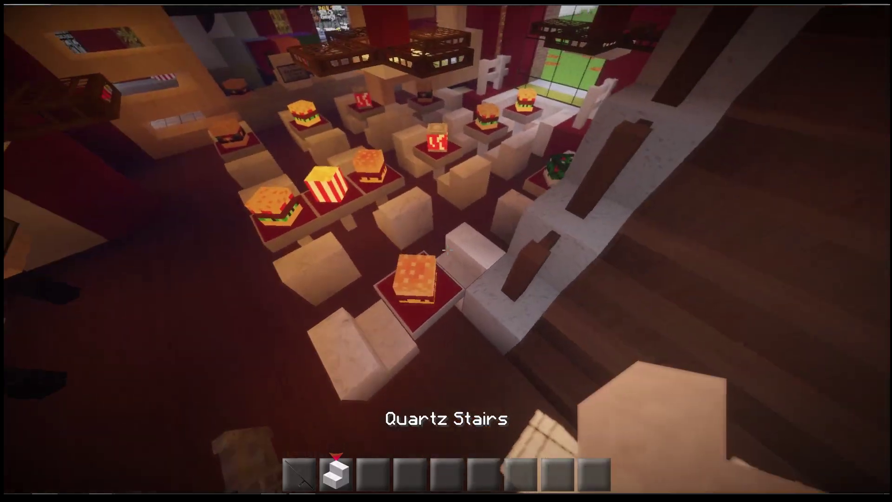
pyautogui.press('w')
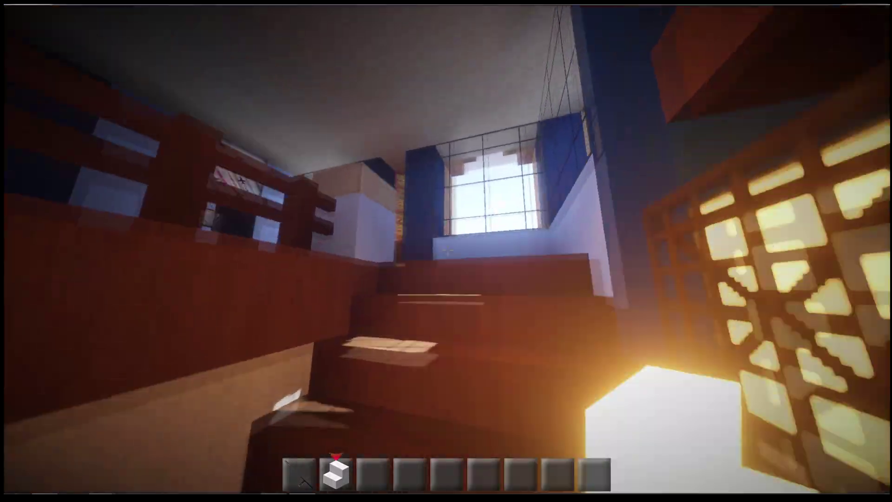
pyautogui.press('w')
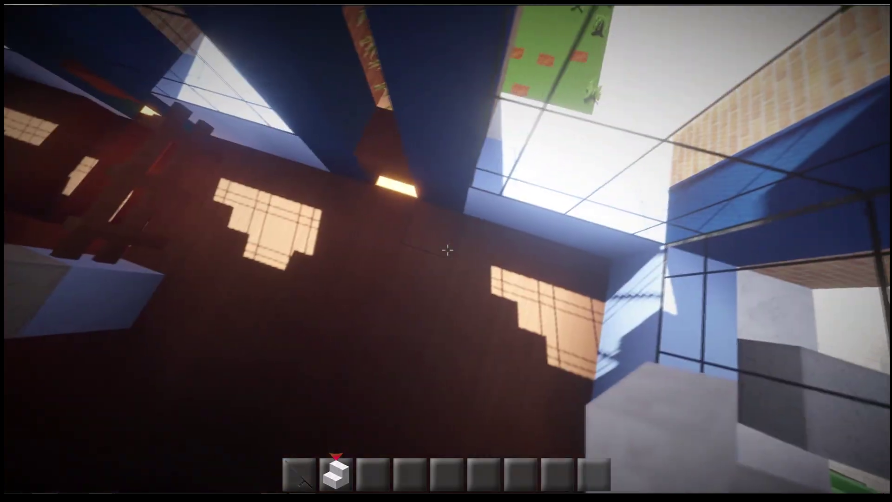
pyautogui.press('w')
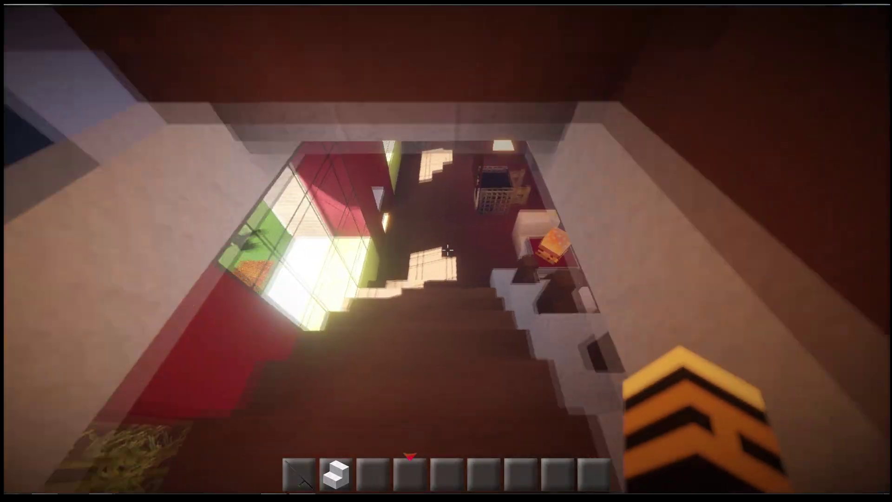
pyautogui.press('w')
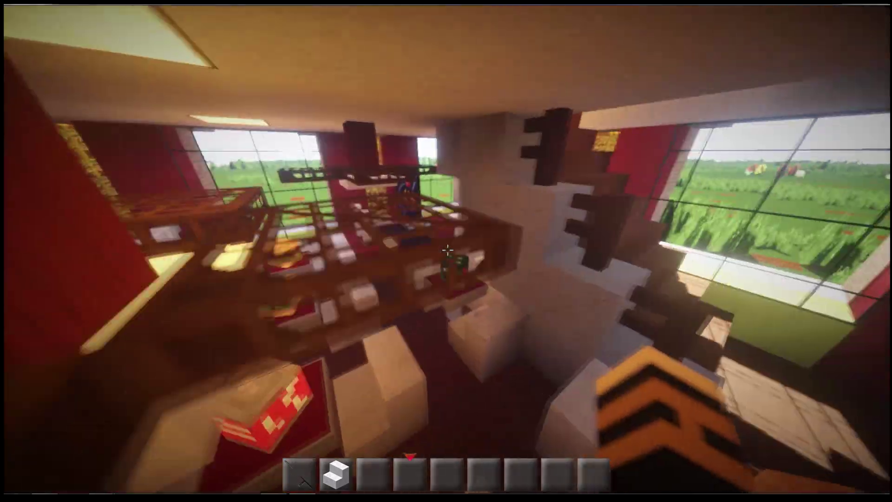
pyautogui.press('w')
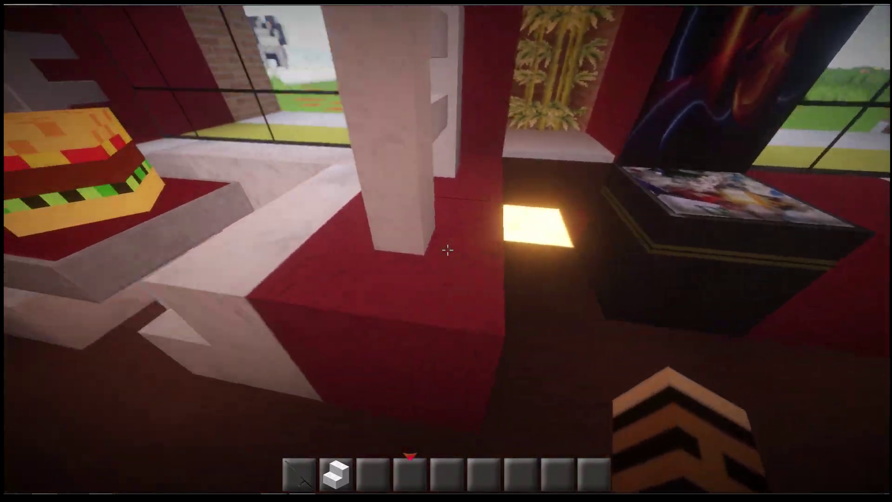
pyautogui.press('space')
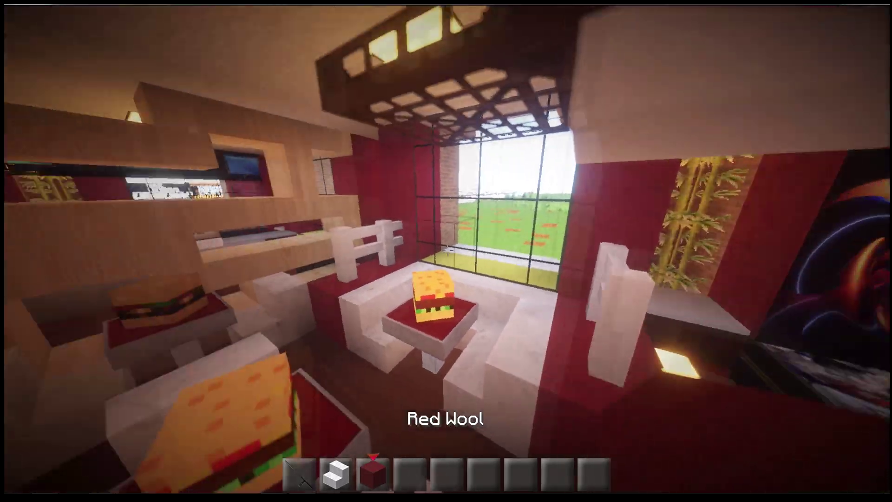
pyautogui.scroll(-1, 446, 251)
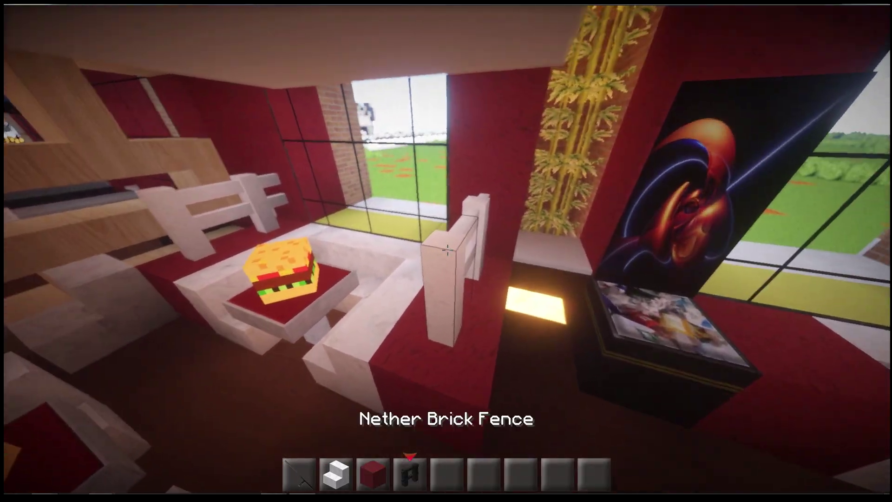
pyautogui.press('w')
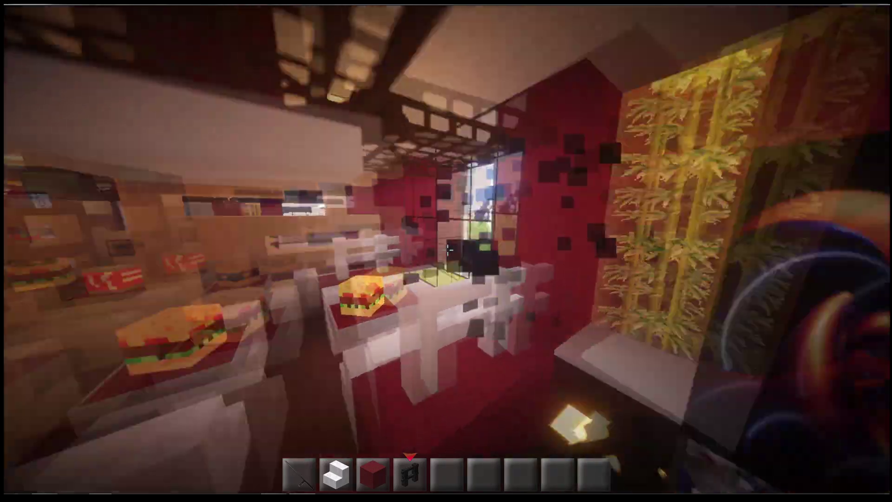
pyautogui.press('w')
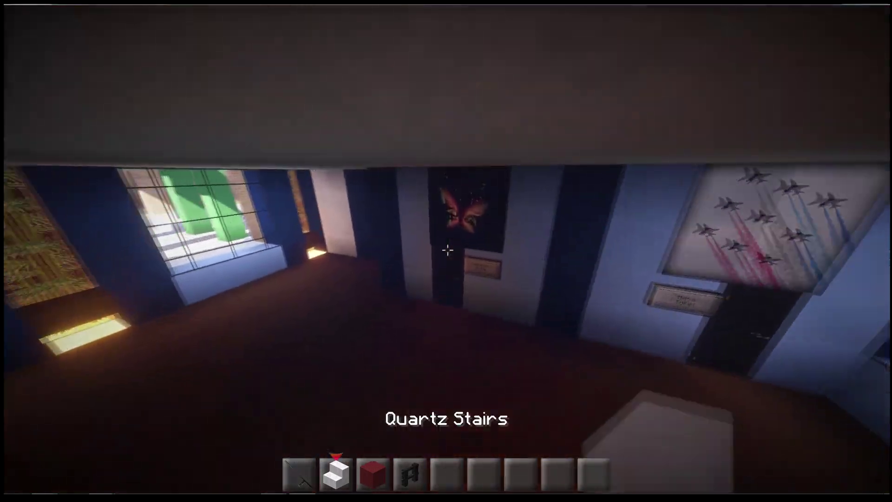
# Step: Fly to the quartz stair seat by the windows and try red wool beside it
pyautogui.press('w')
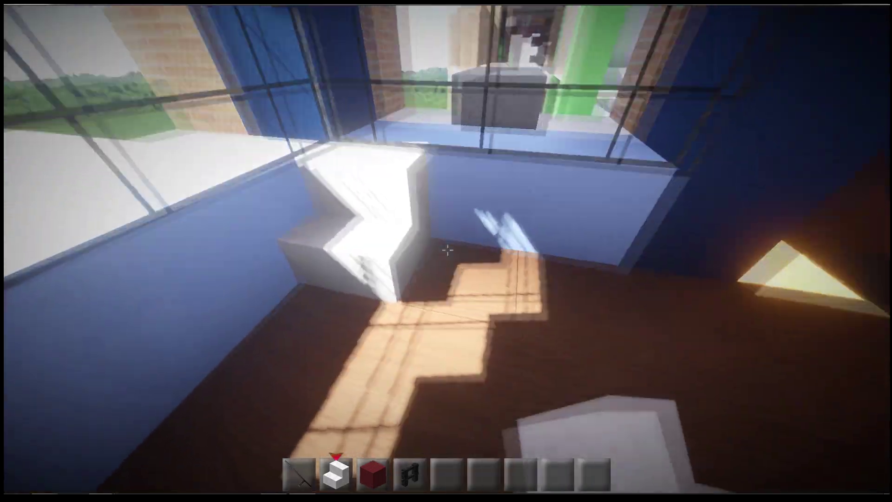
pyautogui.press('w')
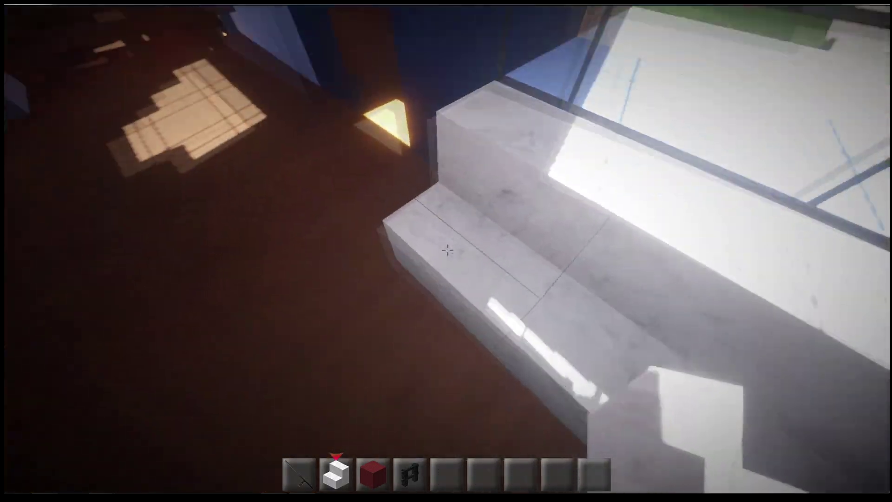
pyautogui.press('s')
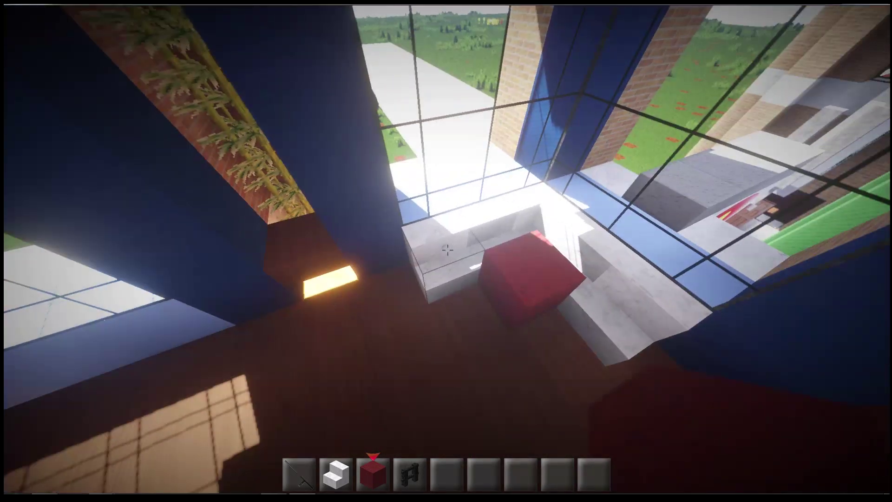
pyautogui.click(447, 251)
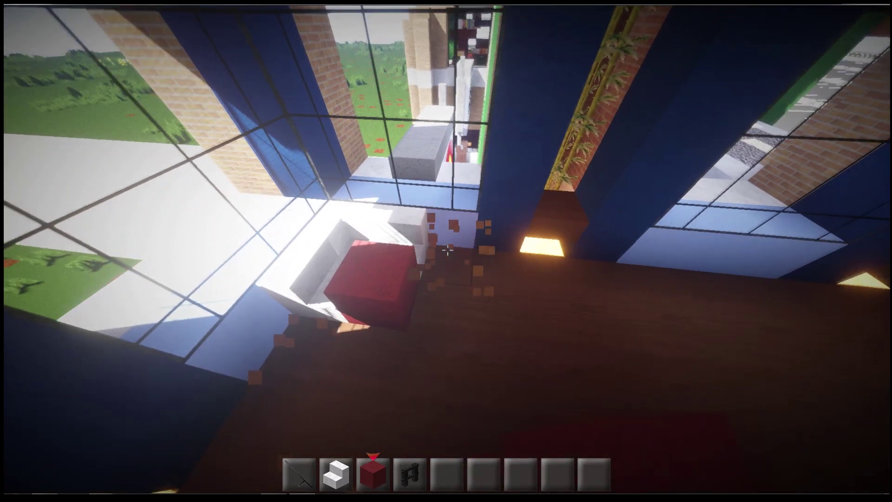
pyautogui.rightClick(446, 252)
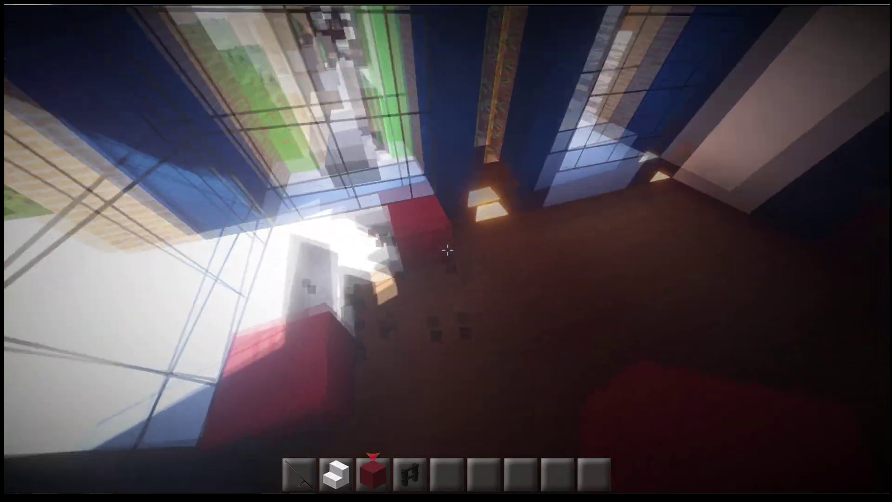
pyautogui.click(446, 249)
# Step: Extend the seat with quartz stairs and trim the red wool to shape the sofa
pyautogui.press('2')
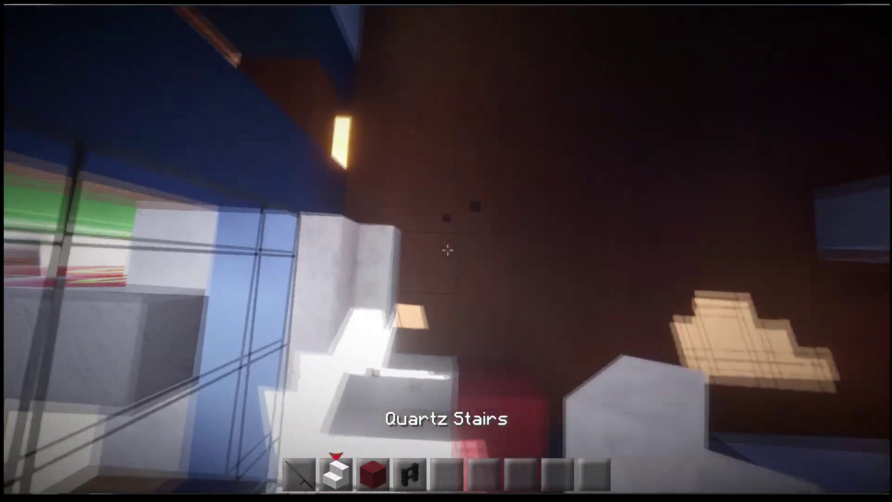
pyautogui.rightClick(446, 250)
pyautogui.press('3')
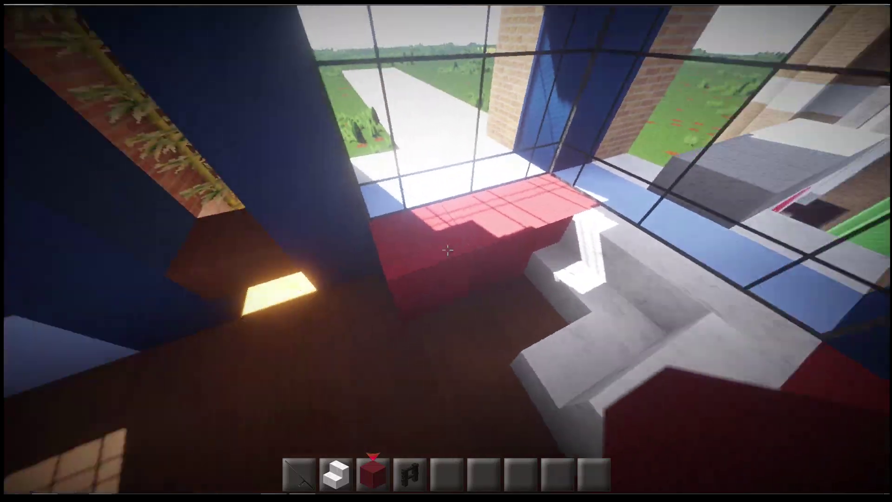
pyautogui.click(446, 249)
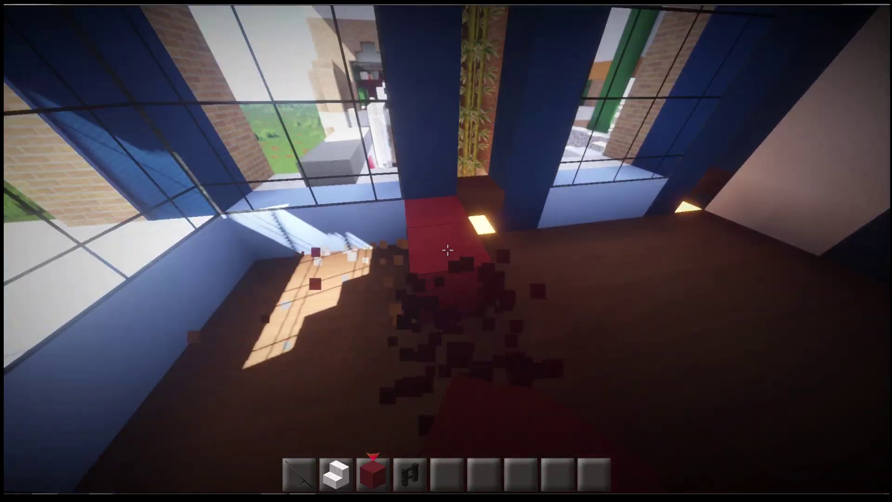
pyautogui.click(446, 249)
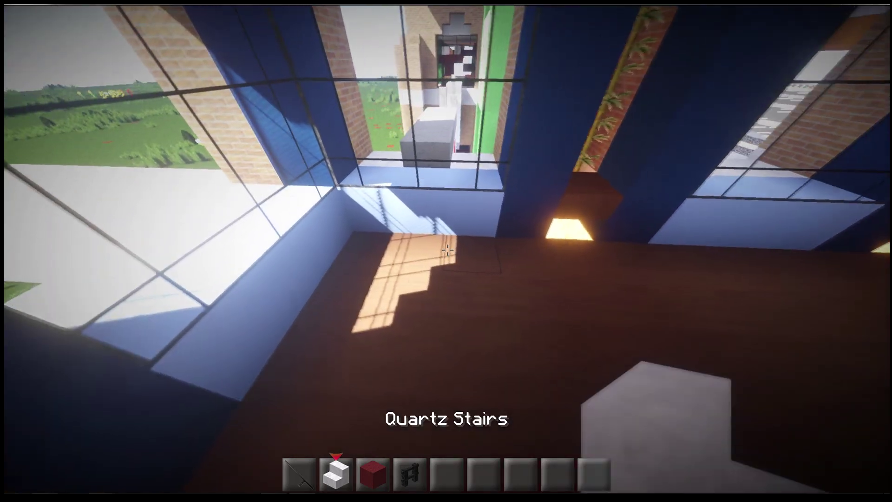
pyautogui.press('3')
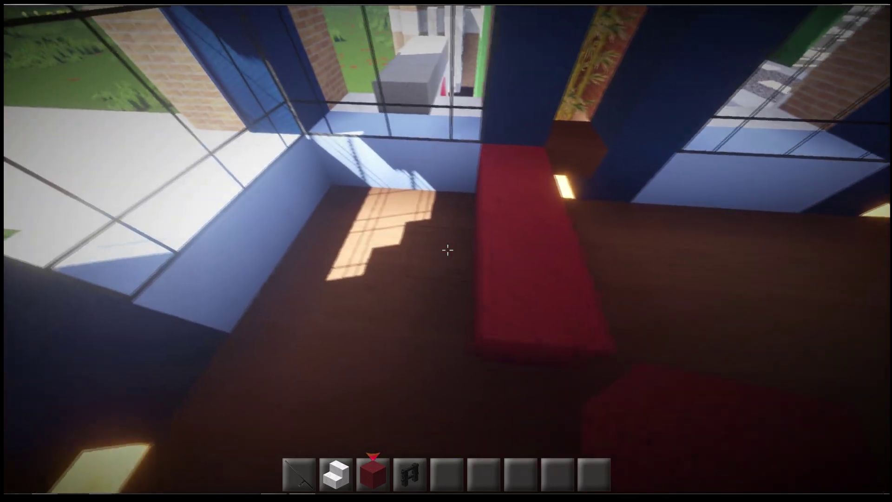
pyautogui.press('2')
pyautogui.rightClick(446, 250)
# Step: Stack more quartz stairs into the next booth, breaking stray blocks around it
pyautogui.click(446, 249)
pyautogui.rightClick(446, 250)
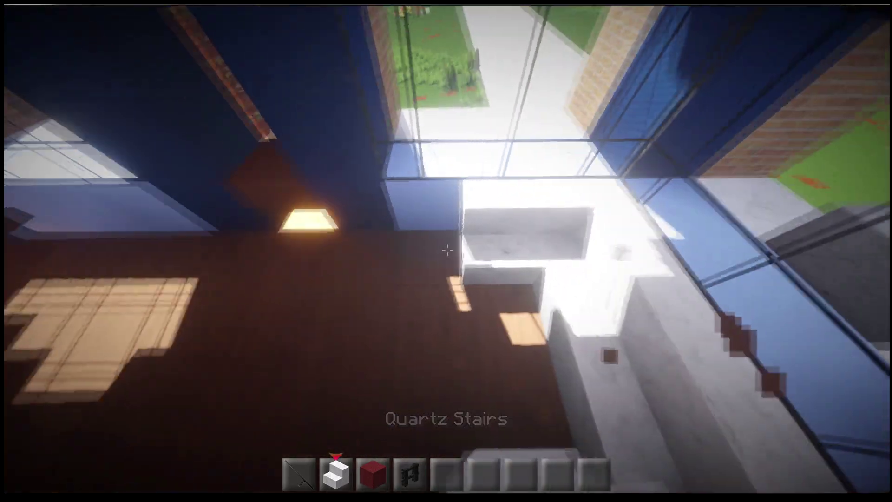
pyautogui.press('3')
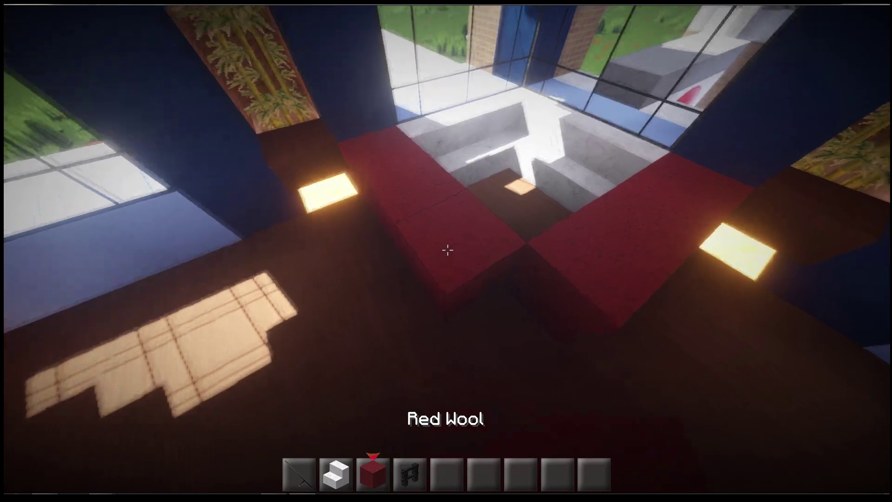
pyautogui.click(446, 249)
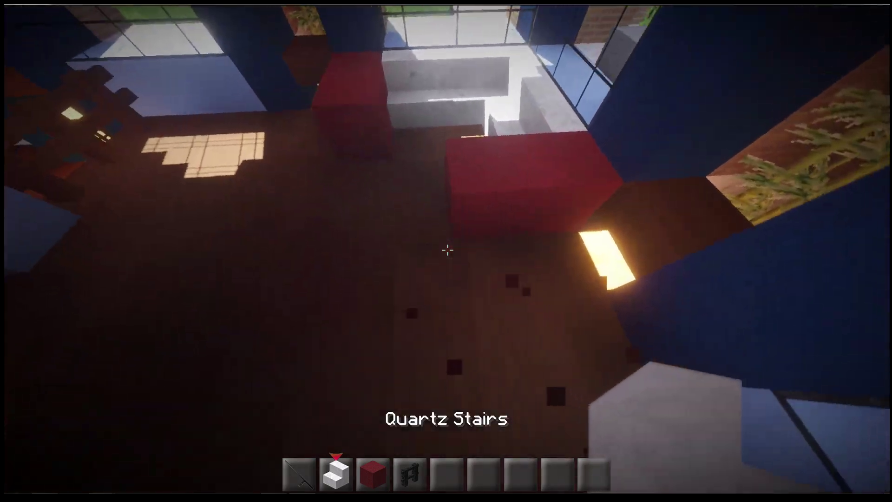
pyautogui.rightClick(447, 250)
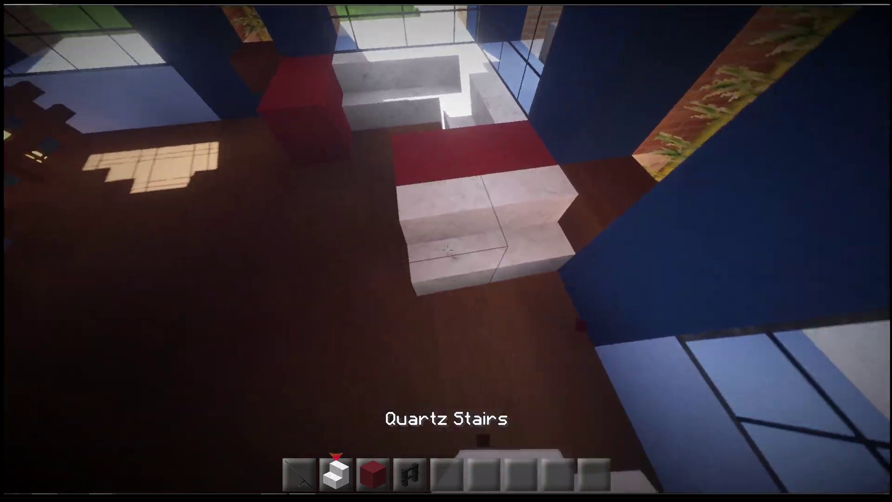
pyautogui.rightClick(446, 250)
pyautogui.click(446, 250)
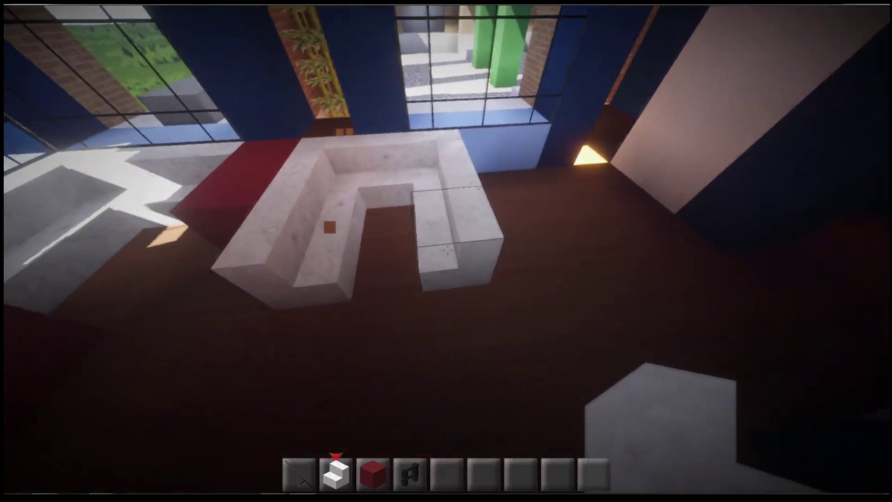
pyautogui.click(446, 250)
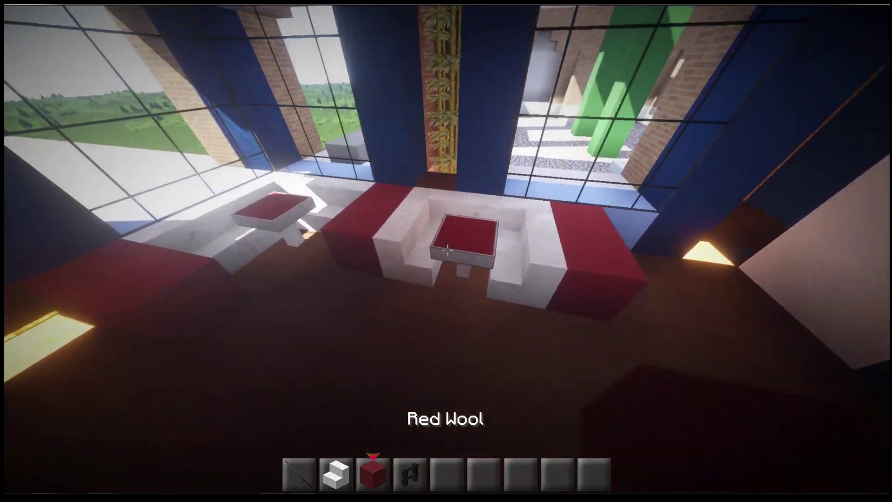
# Step: Top the red wool ends with nether brick fence posts and add red wool beside the sofa
pyautogui.press('4')
pyautogui.rightClick(447, 250)
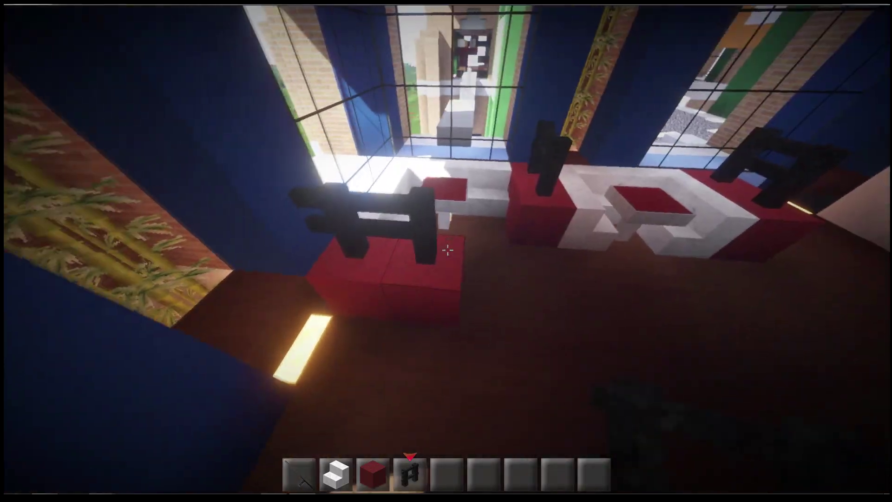
pyautogui.press('1')
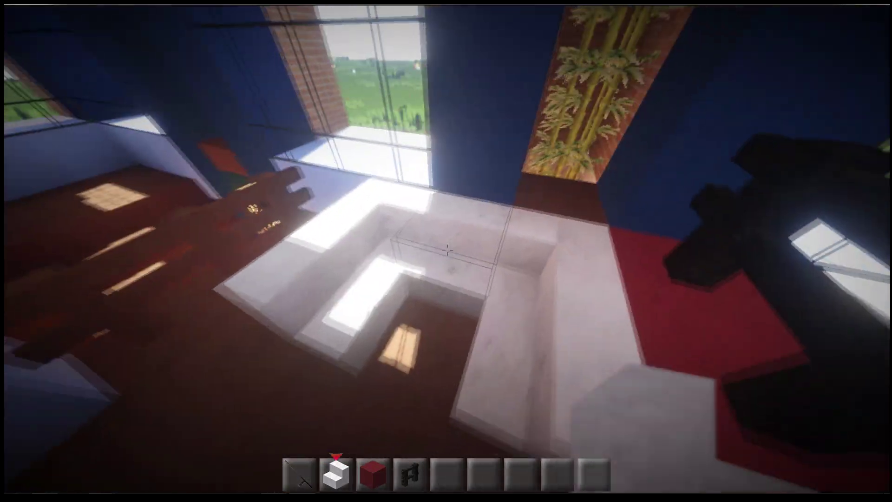
pyautogui.press('3')
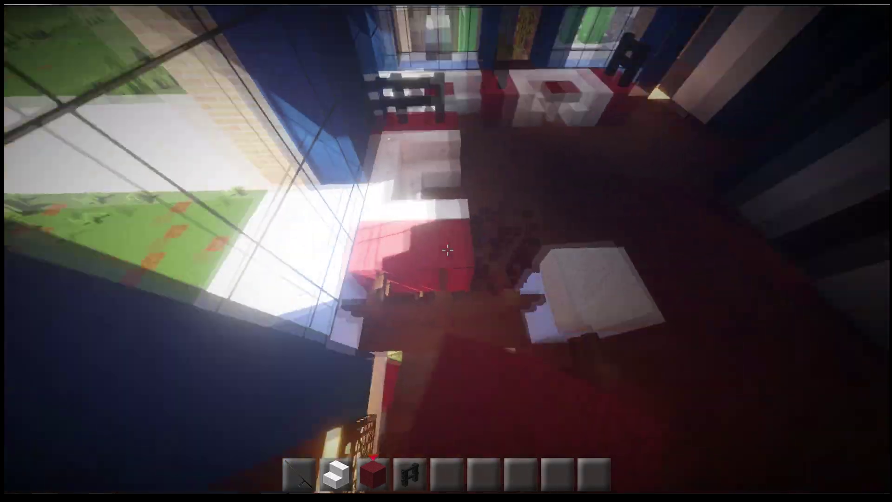
pyautogui.click(446, 251)
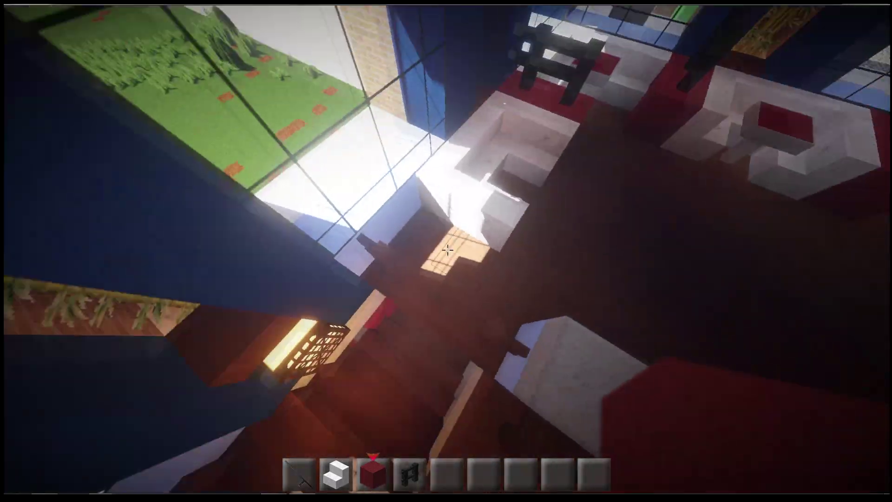
pyautogui.rightClick(446, 251)
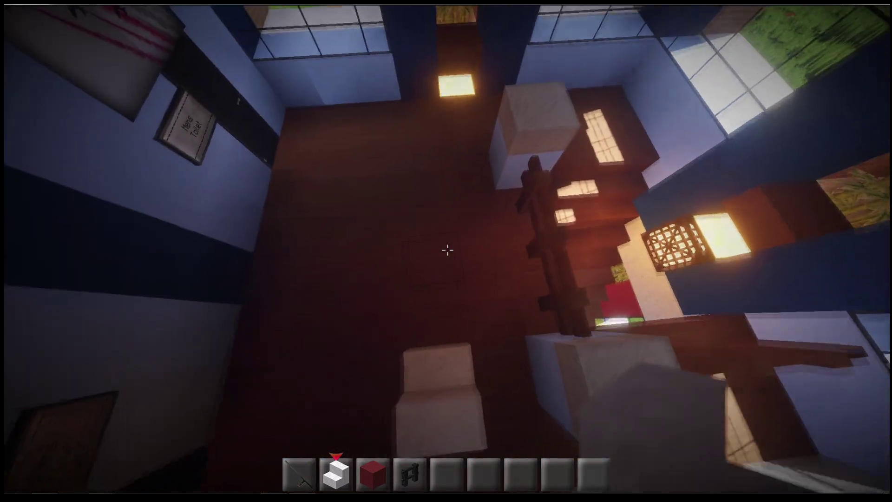
# Step: Try a quartz block on the floor, remove it, and cycle through the hotbar blocks
pyautogui.rightClick(446, 250)
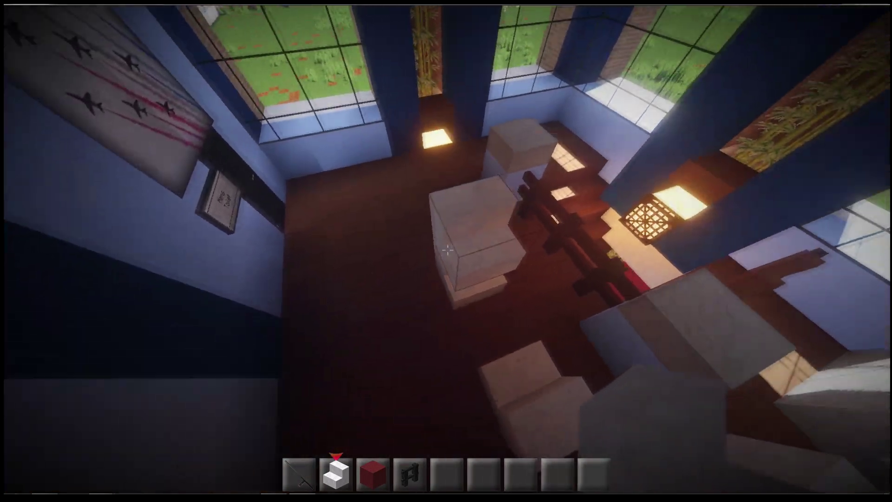
pyautogui.click(446, 250)
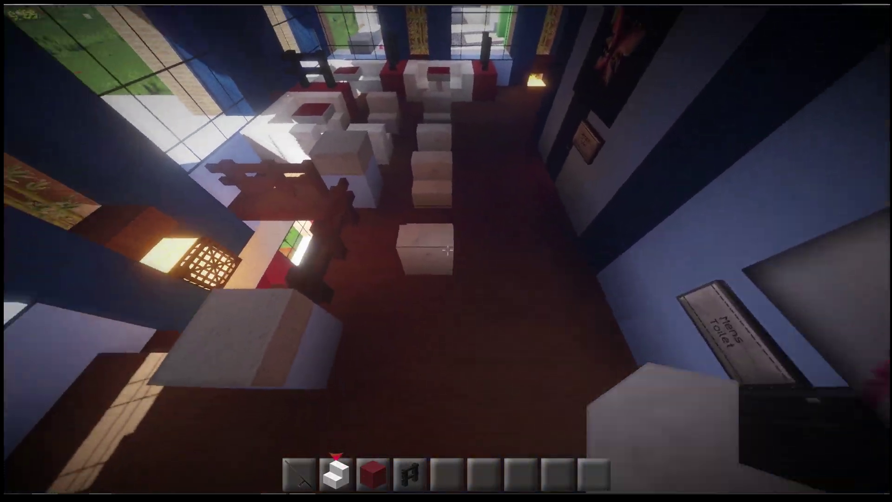
pyautogui.click(446, 250)
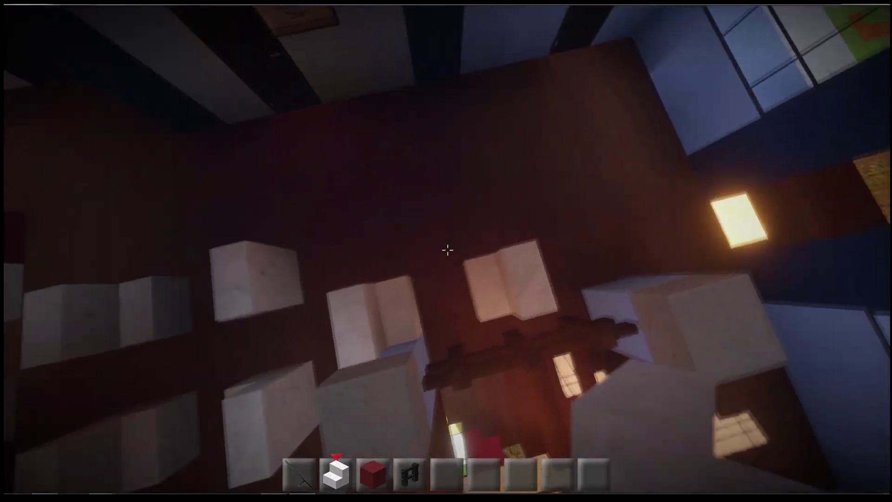
pyautogui.press('3')
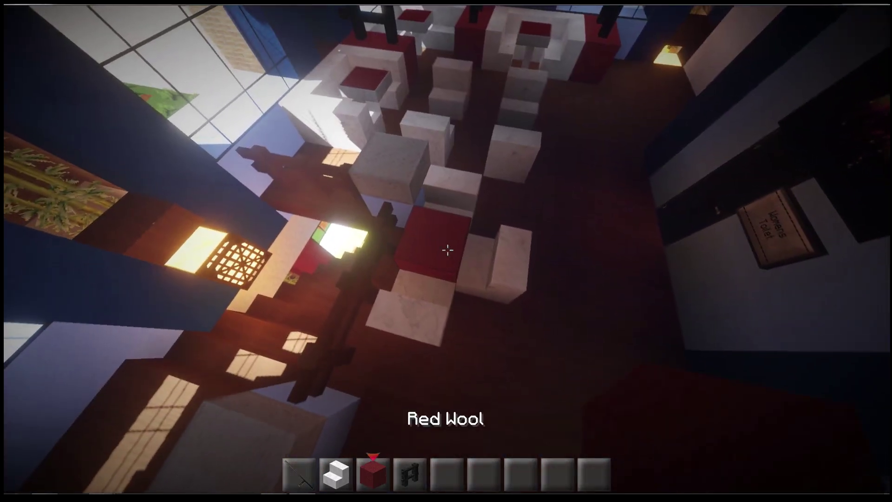
pyautogui.press('2')
pyautogui.press('1')
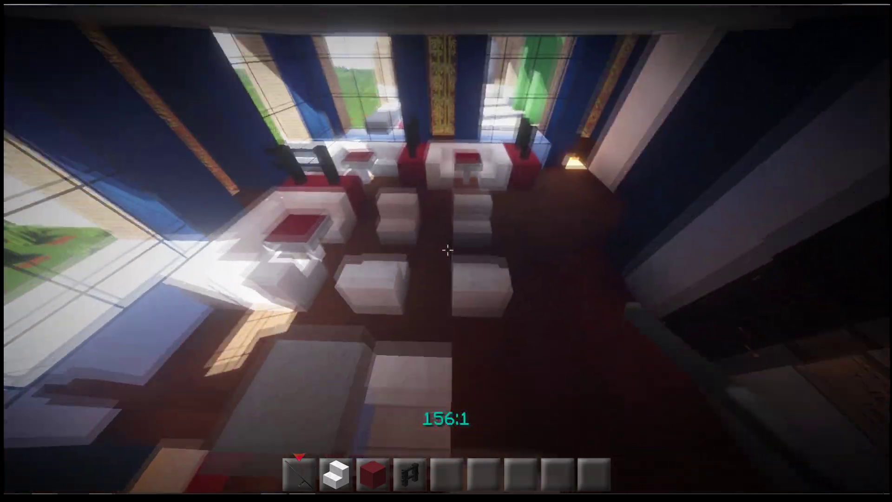
pyautogui.press('2')
pyautogui.press('3')
pyautogui.press('2')
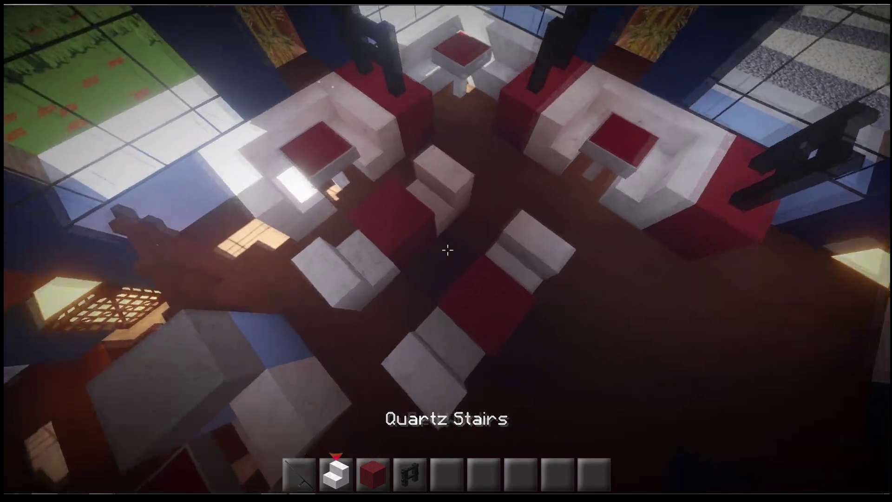
pyautogui.press('1')
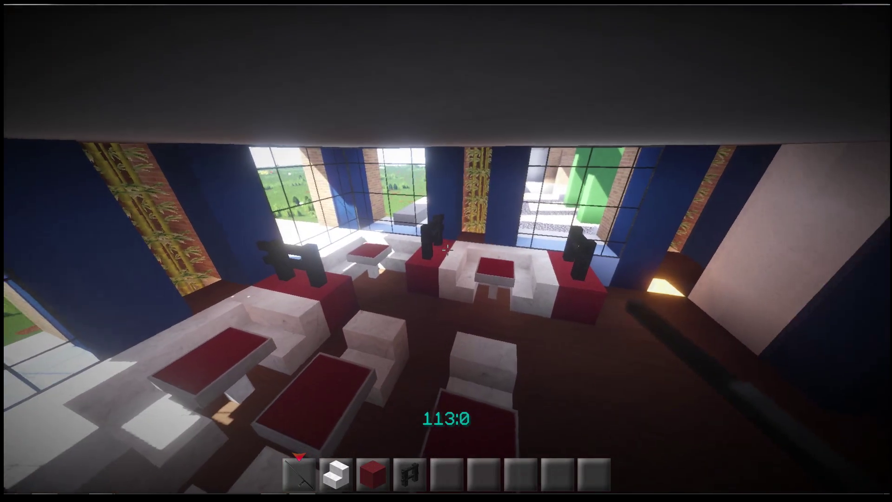
# Step: Place quartz stair seats beside the red table and a nether brick fence post
pyautogui.press('4')
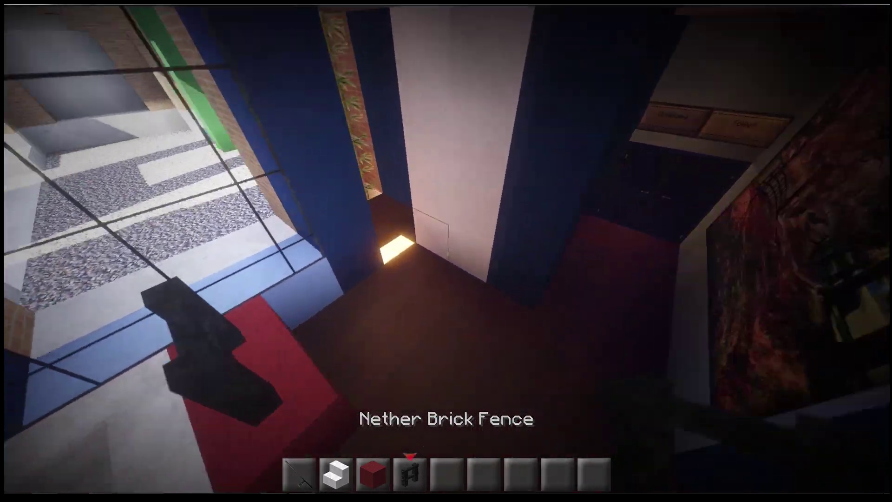
pyautogui.press('3')
pyautogui.press('1')
pyautogui.press('2')
pyautogui.rightClick(446, 249)
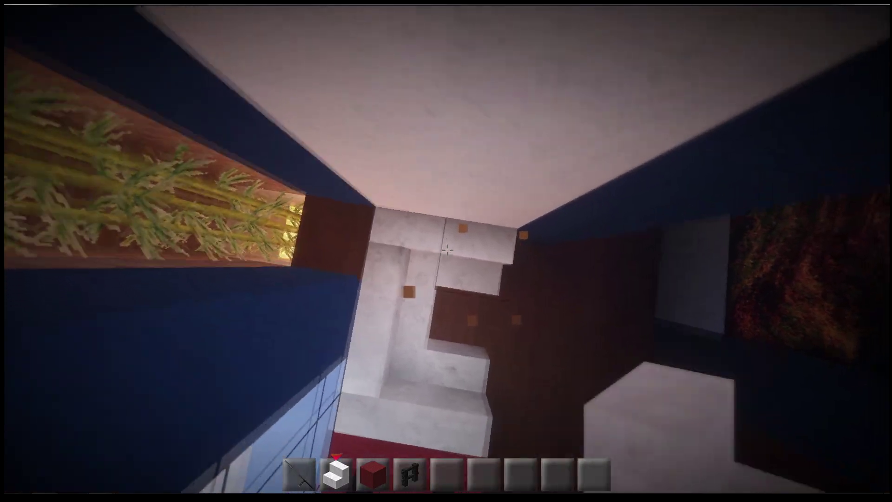
pyautogui.press('4')
pyautogui.rightClick(446, 249)
pyautogui.press('2')
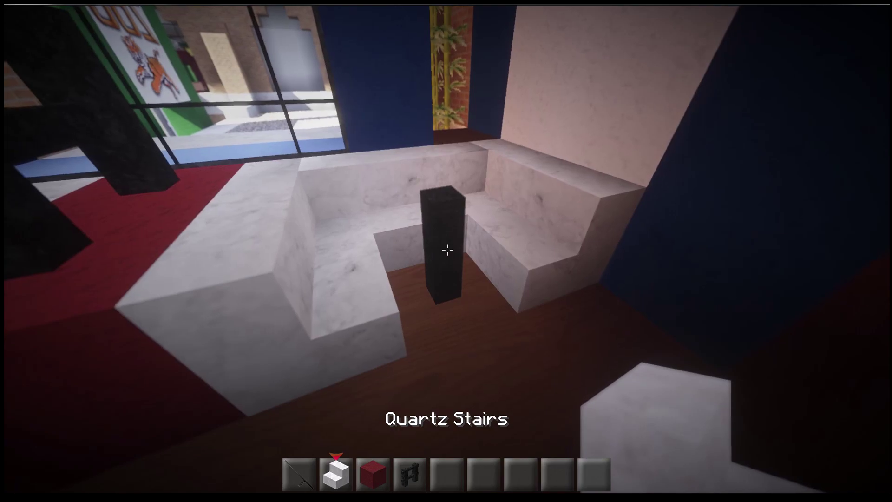
pyautogui.press('4')
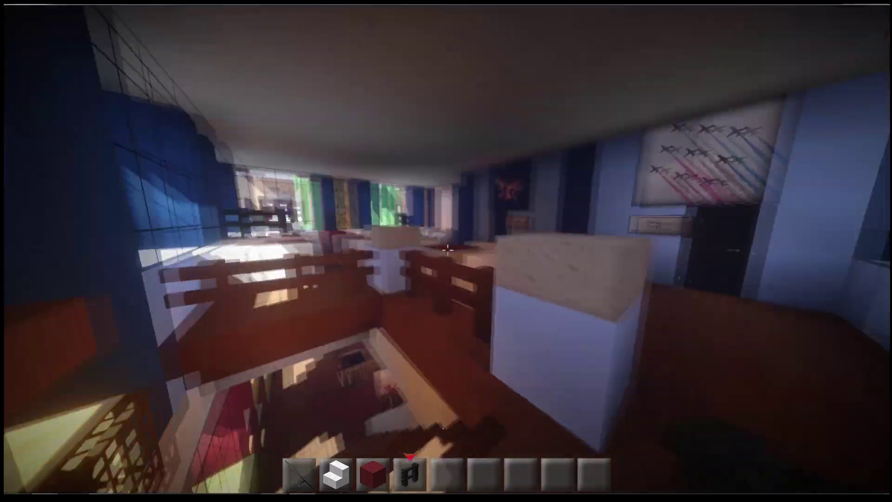
pyautogui.scroll(-3, 446, 250)
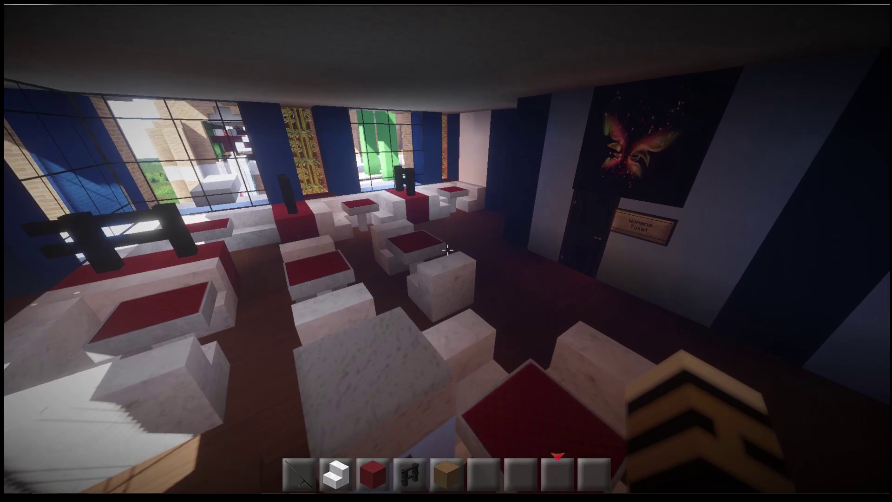
pyautogui.scroll(2, 447, 249)
pyautogui.scroll(1, 446, 249)
pyautogui.scroll(1, 447, 250)
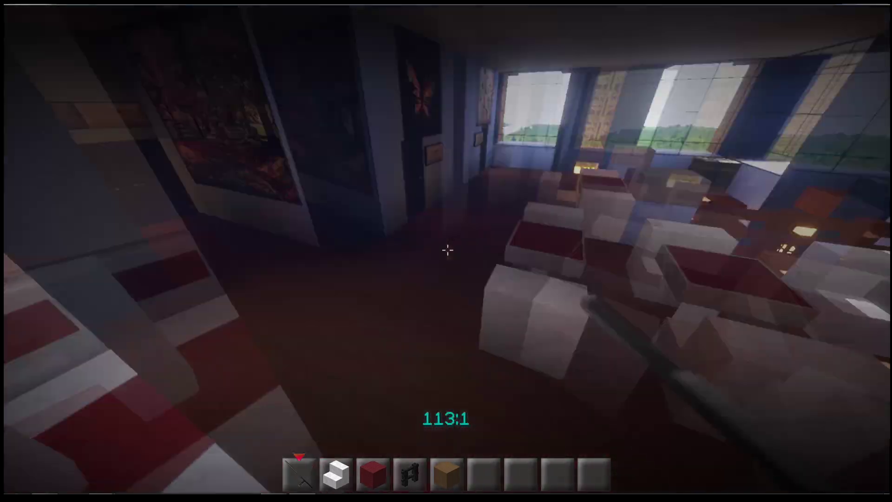
pyautogui.scroll(-1, 446, 249)
pyautogui.scroll(-1, 446, 249)
pyautogui.scroll(-2, 446, 250)
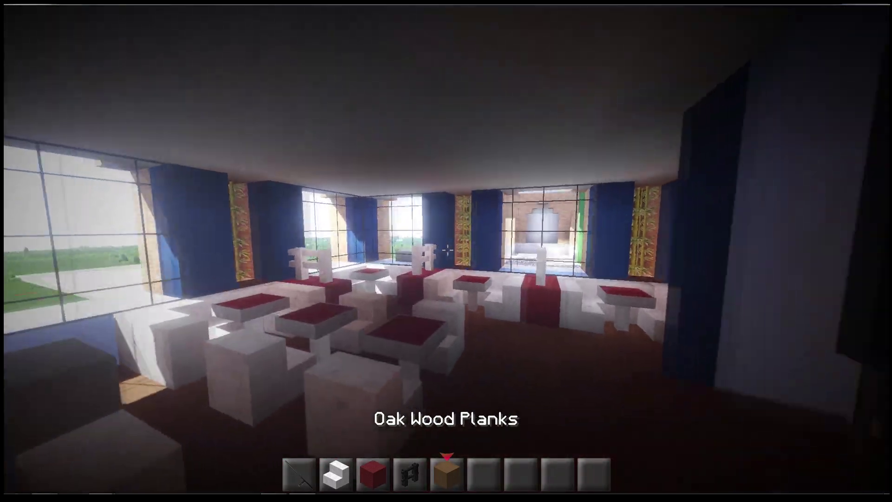
# Step: Swap the hotbar building blocks for a painting from the creative inventory
pyautogui.press('e')
pyautogui.press('Escape')
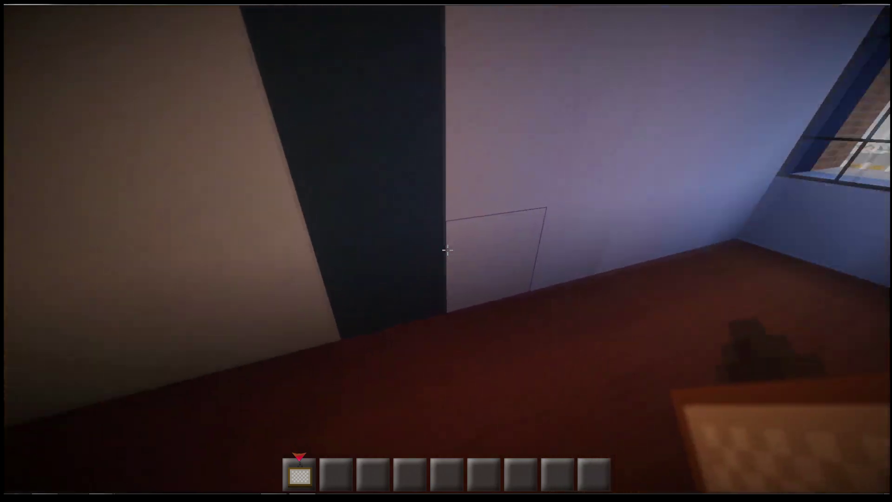
# Step: Hang the painting on the corridor wall, re-placing it until the large beach scene shows
pyautogui.rightClick(447, 249)
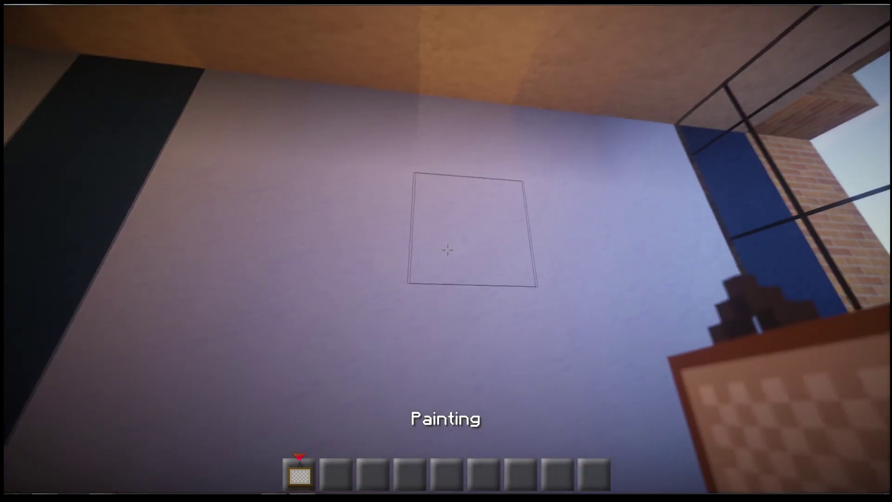
pyautogui.rightClick(446, 251)
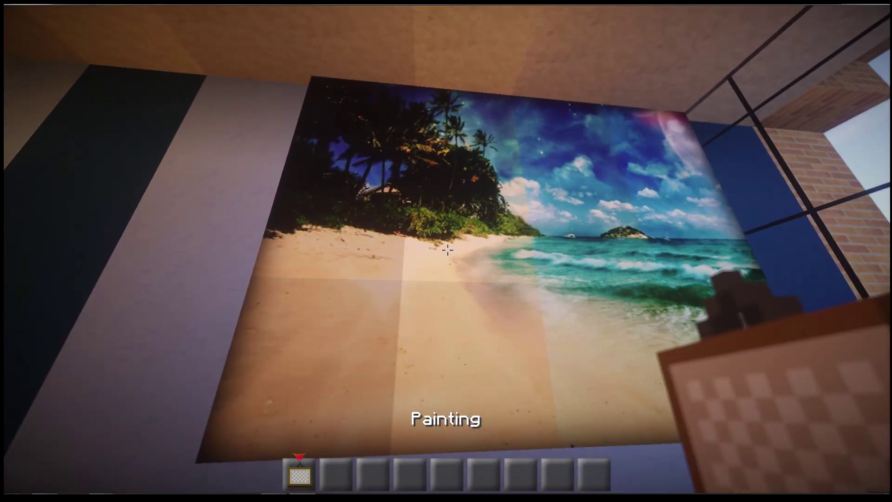
pyautogui.click(447, 249)
pyautogui.rightClick(446, 250)
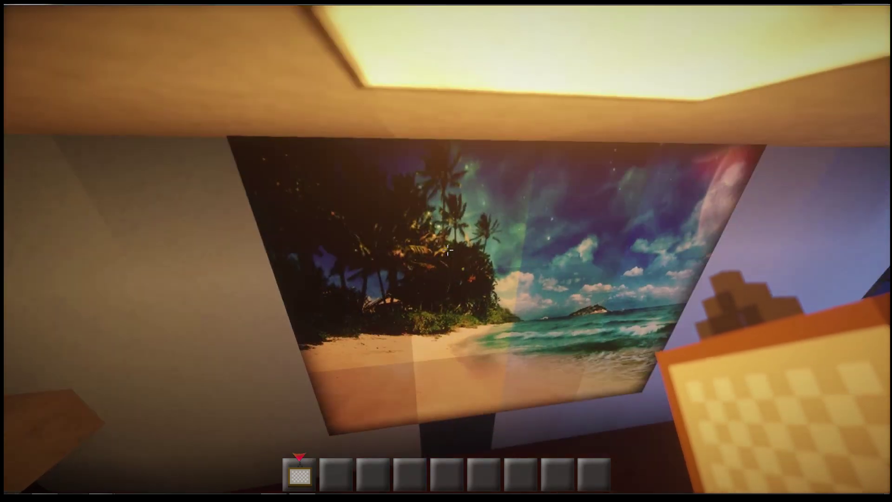
pyautogui.click(446, 249)
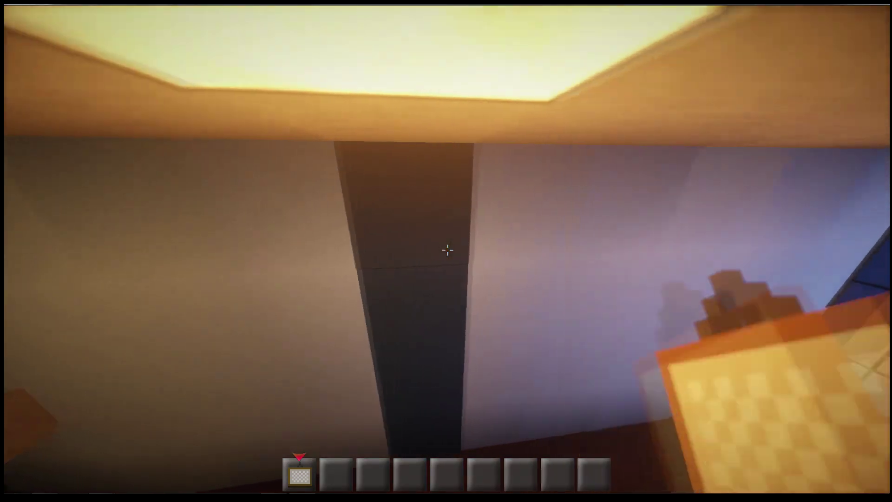
pyautogui.rightClick(446, 251)
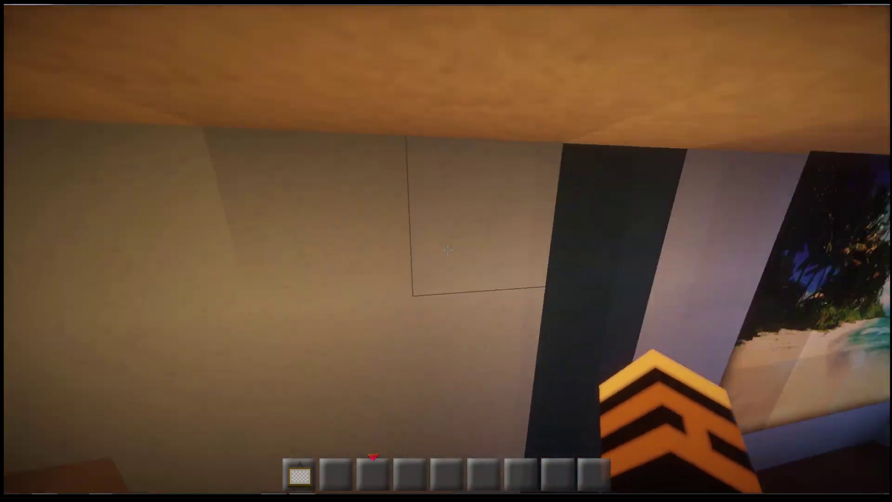
# Step: Walk empty-handed down the hallway into the windowed room, then switch to the player-heads page
pyautogui.press('3')
pyautogui.press('w')
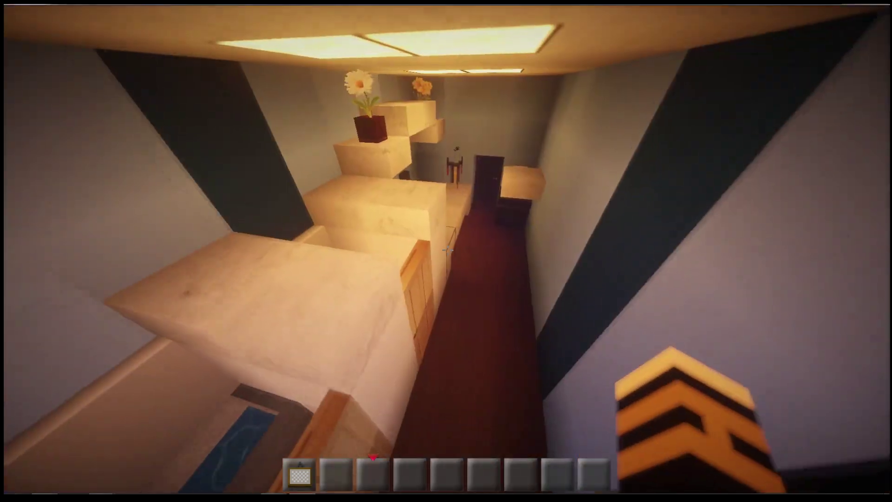
pyautogui.press('w')
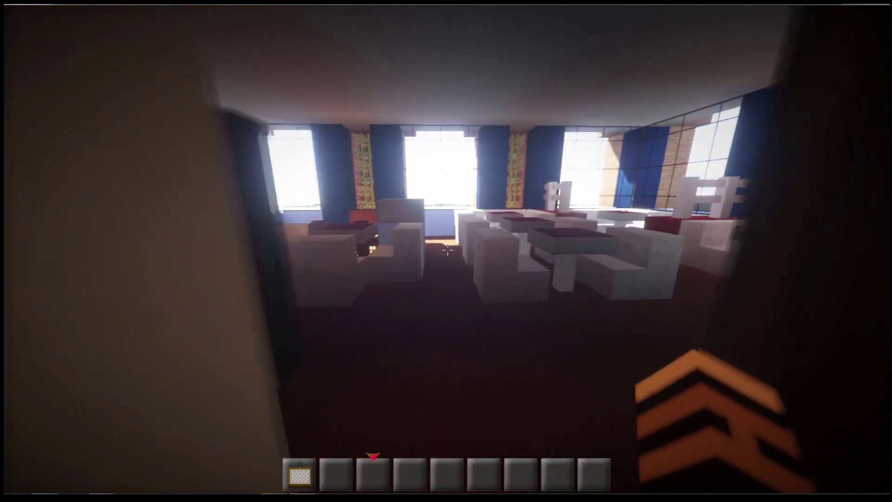
pyautogui.press('w')
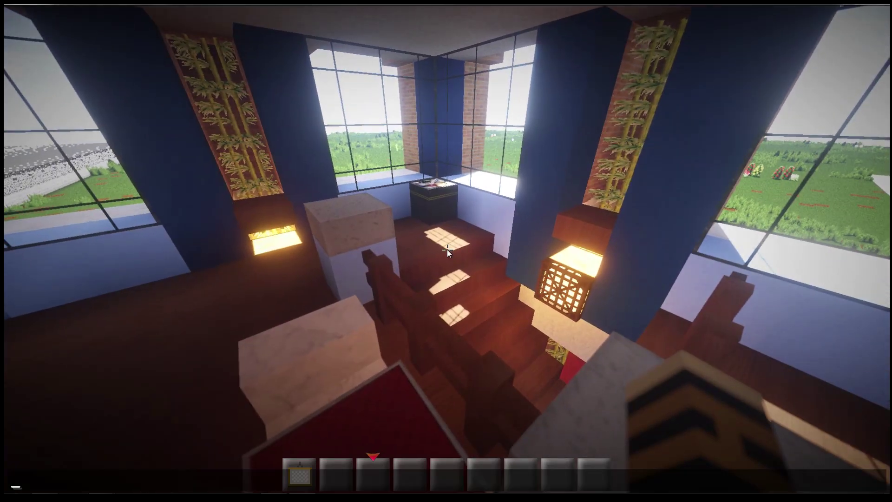
pyautogui.hotkey('alt', 'Tab')
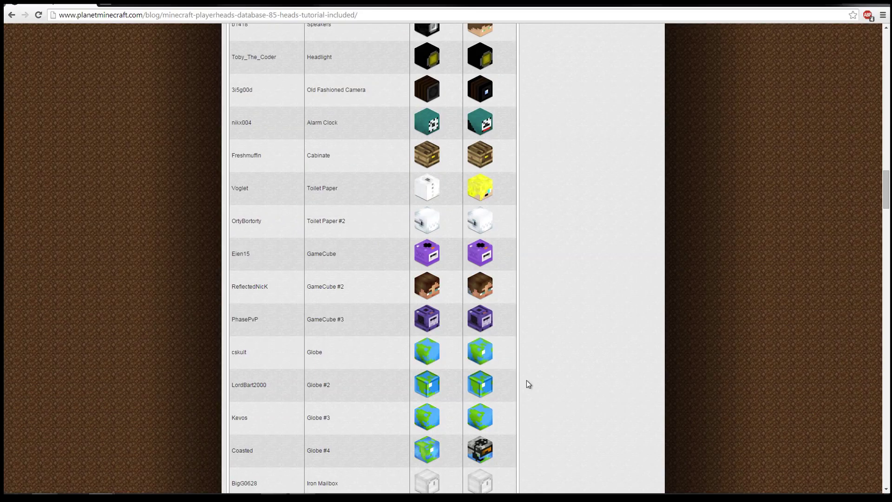
pyautogui.scroll(-5, 526, 380)
pyautogui.scroll(10, 525, 377)
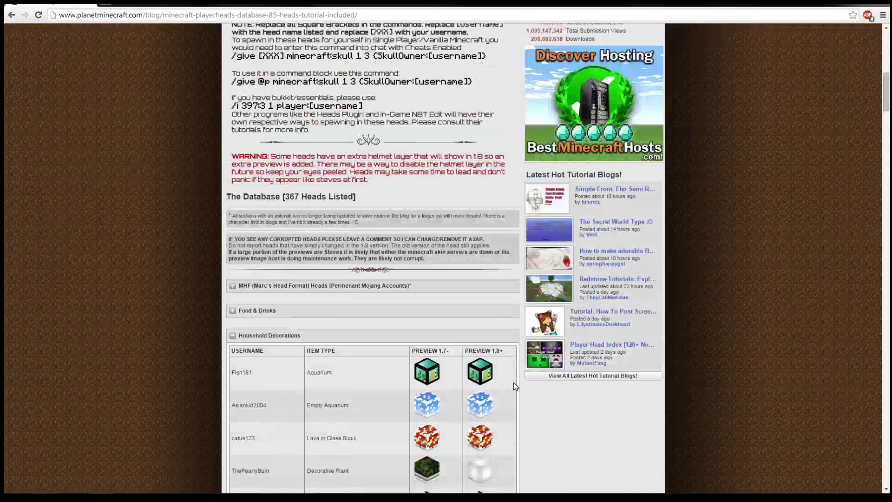
# Step: Browse Planet Minecraft's MHF and Food & Drinks head lists, checking the in-game inventory in between
pyautogui.click(292, 284)
pyautogui.hotkey('alt', 'Tab')
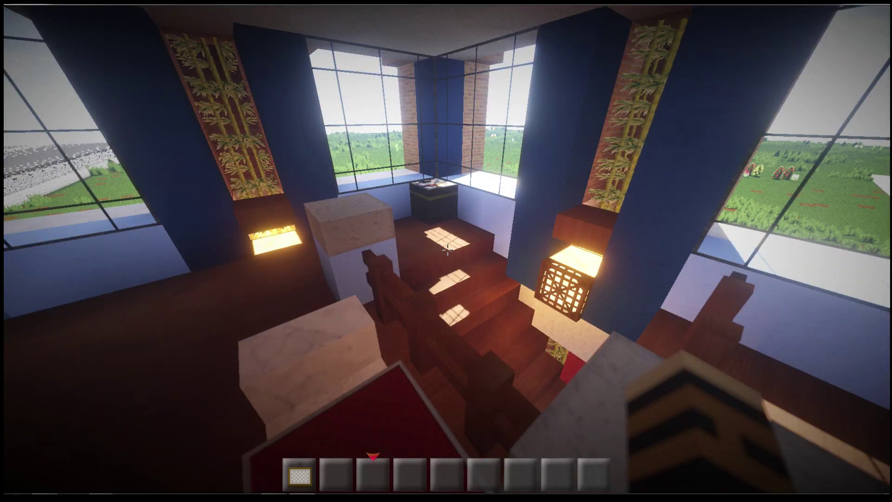
pyautogui.press('e')
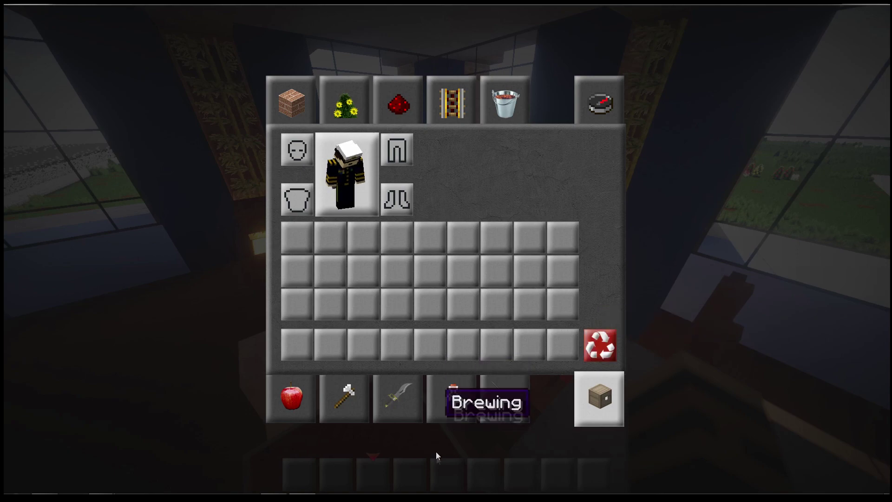
pyautogui.hotkey('alt', 'Tab')
pyautogui.scroll(-3, 351, 260)
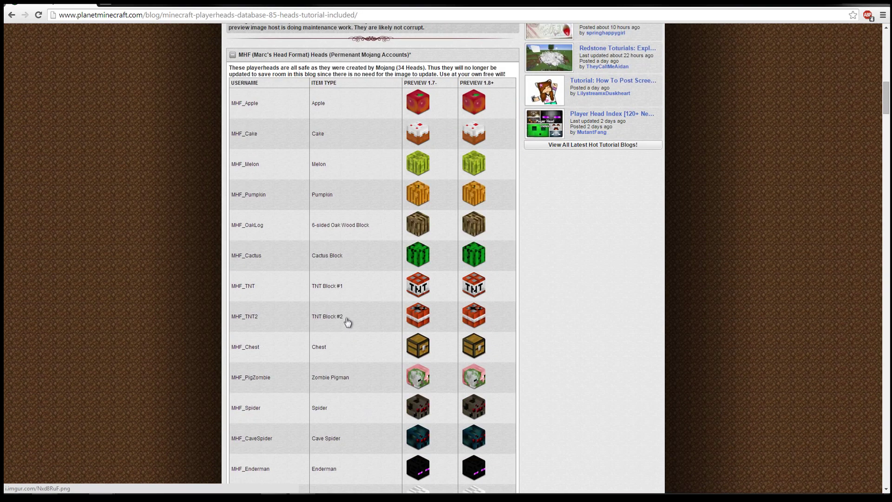
pyautogui.scroll(3, 255, 286)
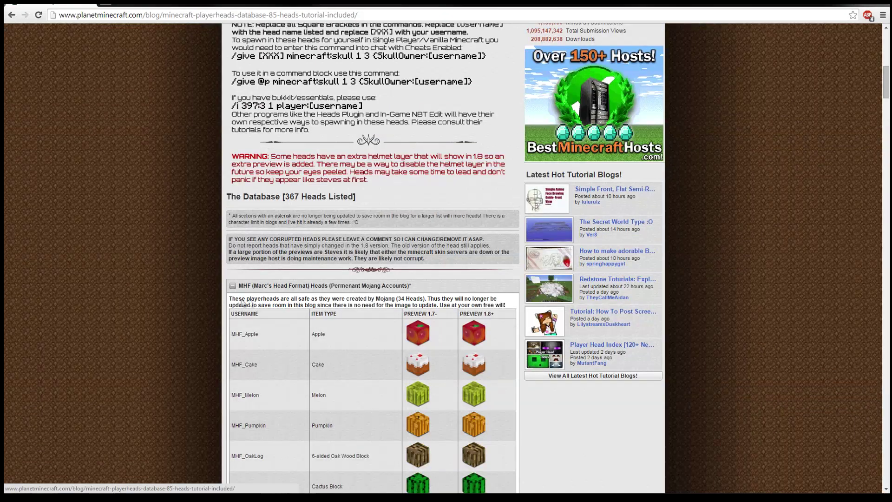
pyautogui.click(262, 288)
pyautogui.click(255, 307)
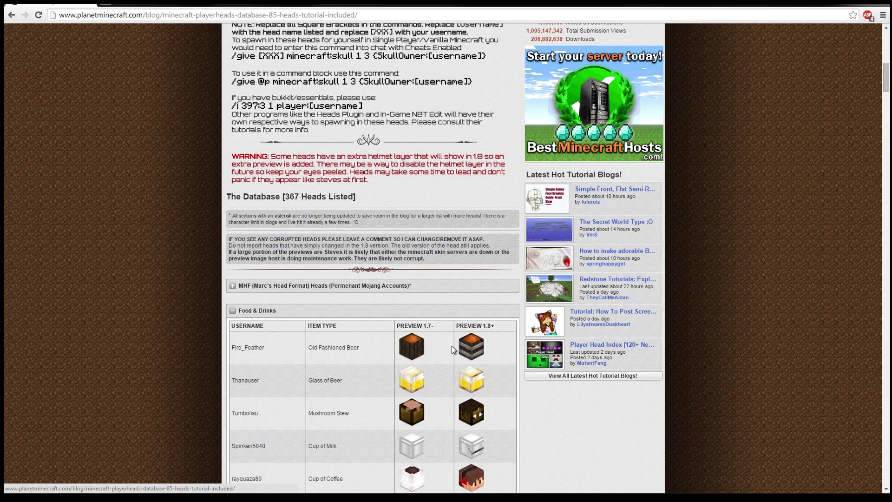
pyautogui.scroll(-2, 451, 346)
pyautogui.scroll(-3, 455, 343)
pyautogui.scroll(-1, 455, 342)
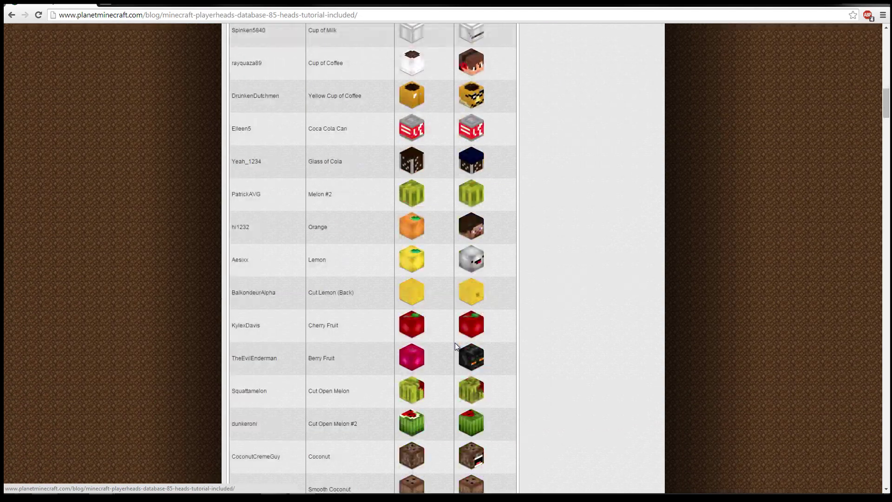
pyautogui.scroll(-2, 455, 343)
pyautogui.scroll(-2, 455, 342)
pyautogui.scroll(-1, 418, 343)
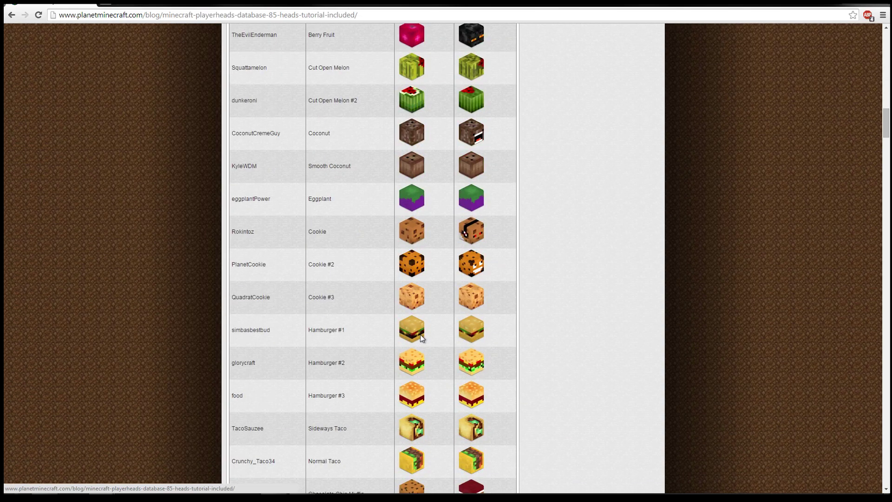
pyautogui.scroll(-1, 450, 296)
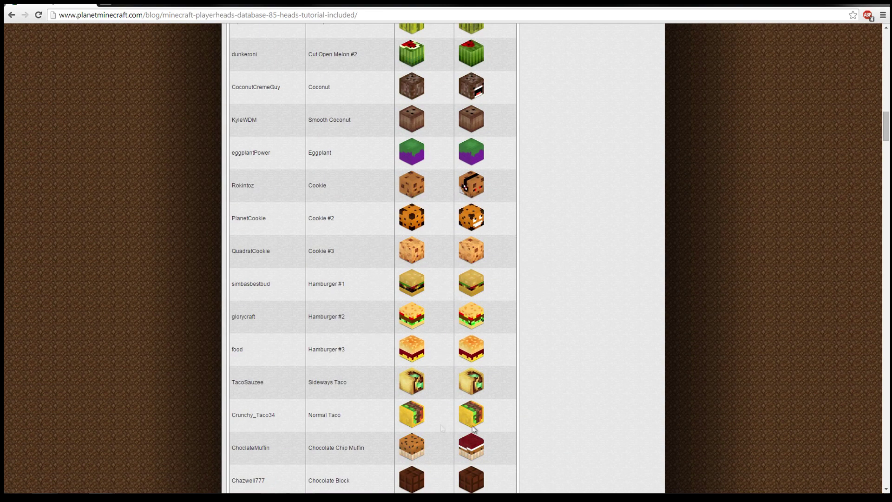
pyautogui.scroll(-1, 490, 373)
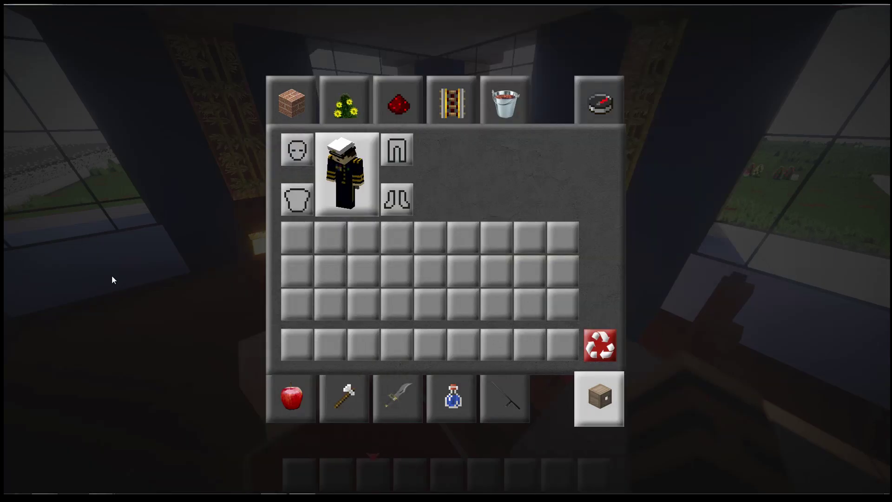
# Step: Get the first burger head with /i 397:3 and test-place it on the floor, then break it
pyautogui.press('Escape')
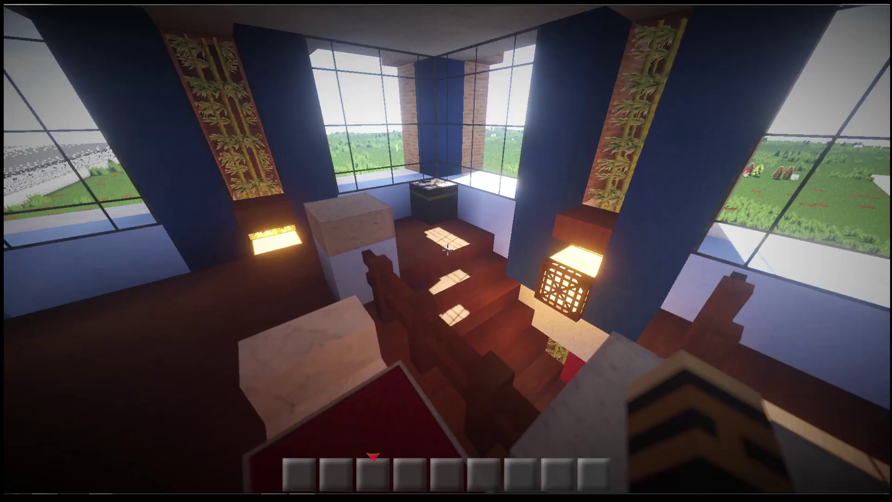
pyautogui.press('t')
pyautogui.press('Up')
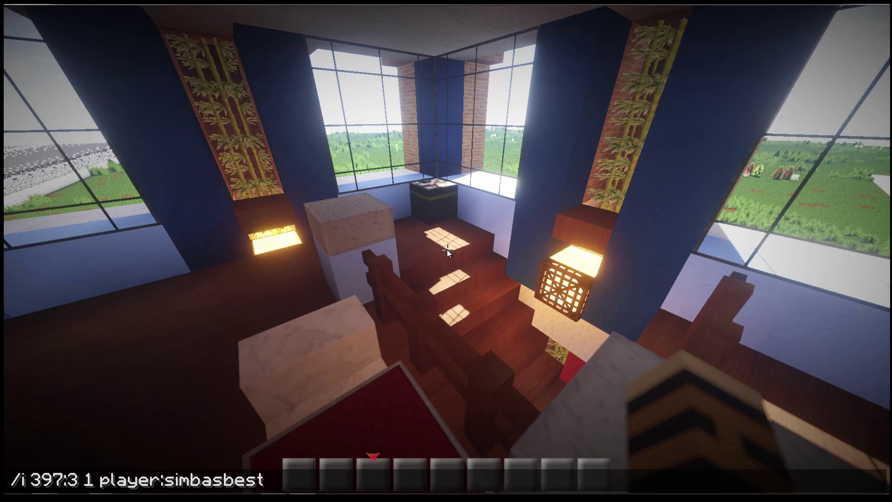
pyautogui.write('d')
pyautogui.press('Return')
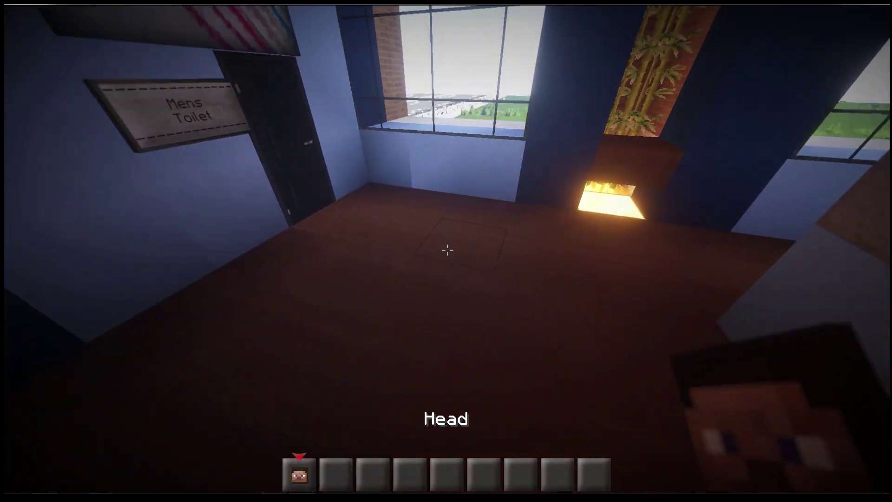
pyautogui.rightClick(447, 250)
pyautogui.click(447, 250)
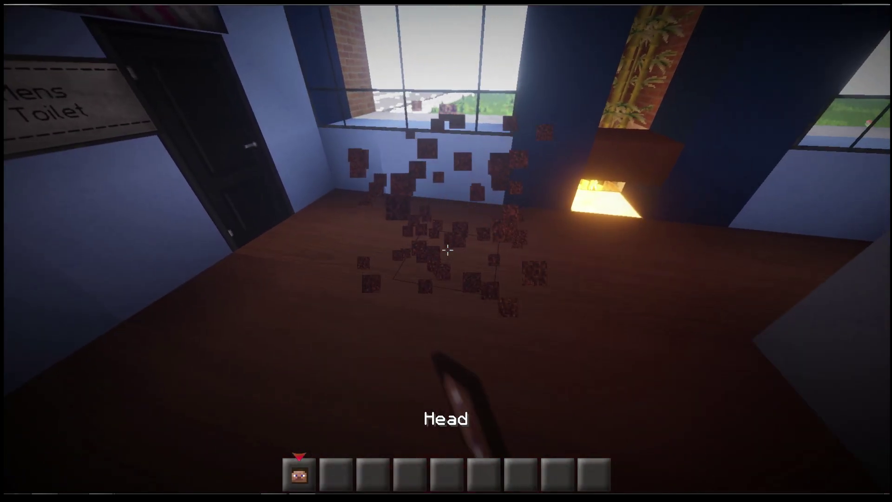
pyautogui.scroll(-1, 447, 249)
# Step: Rerun the head command for a second burger head, then test-place and remove it
pyautogui.press('t')
pyautogui.press('Up')
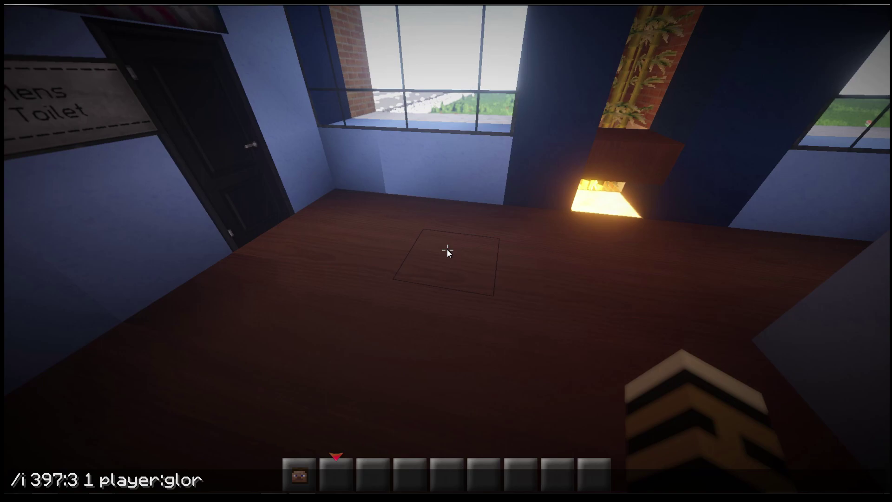
pyautogui.press('Return')
pyautogui.rightClick(447, 249)
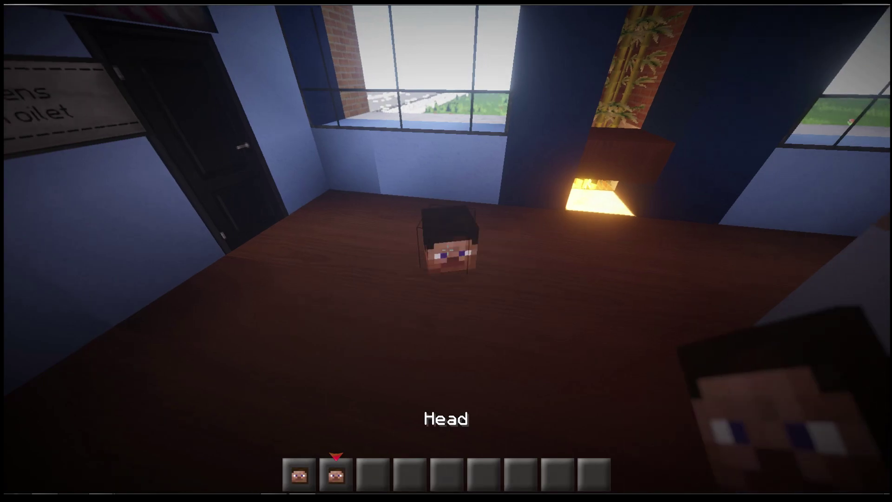
pyautogui.click(447, 249)
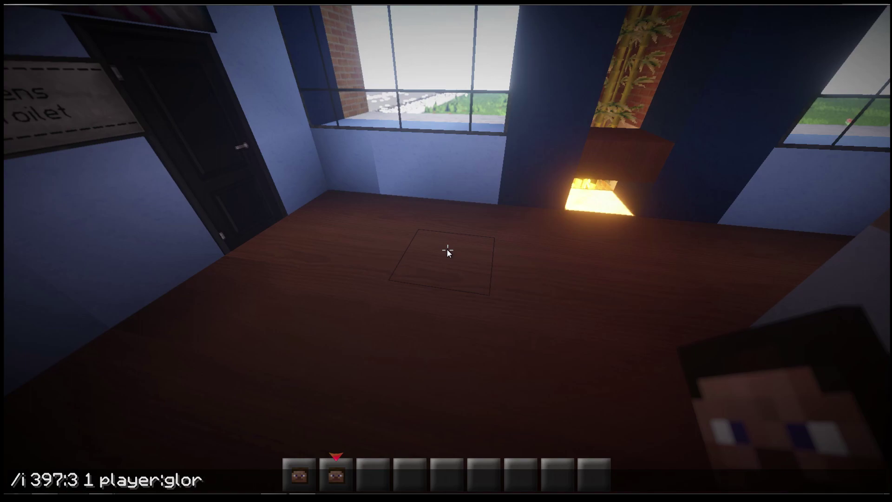
# Step: Get a third burger head in slot 3, then test-place and break it
pyautogui.press('Return')
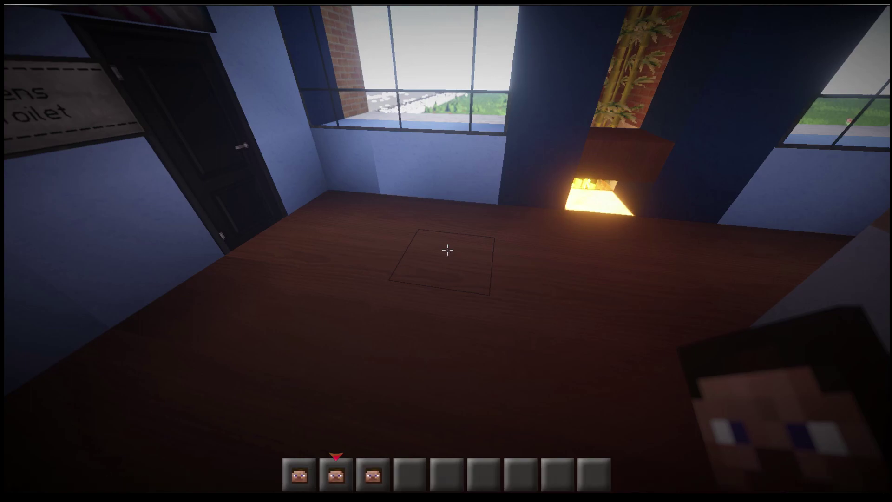
pyautogui.press('3')
pyautogui.rightClick(447, 252)
pyautogui.click(447, 250)
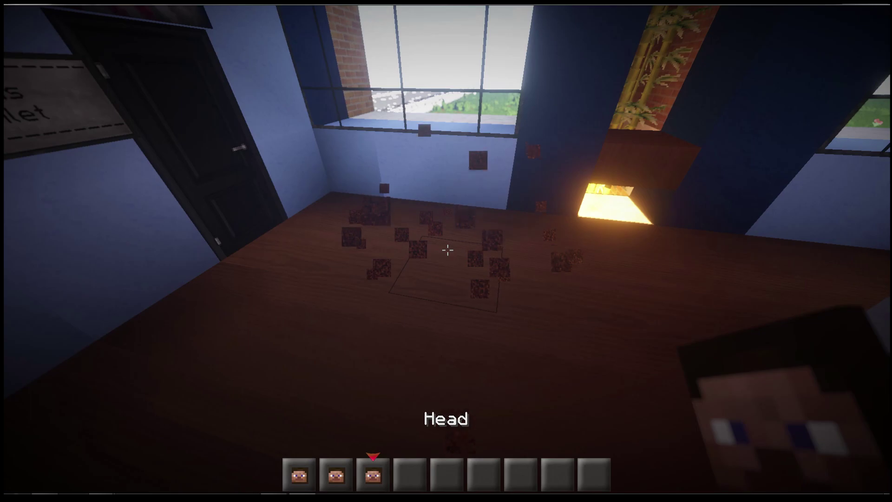
pyautogui.hotkey('alt', 'Tab')
pyautogui.scroll(-4, 438, 199)
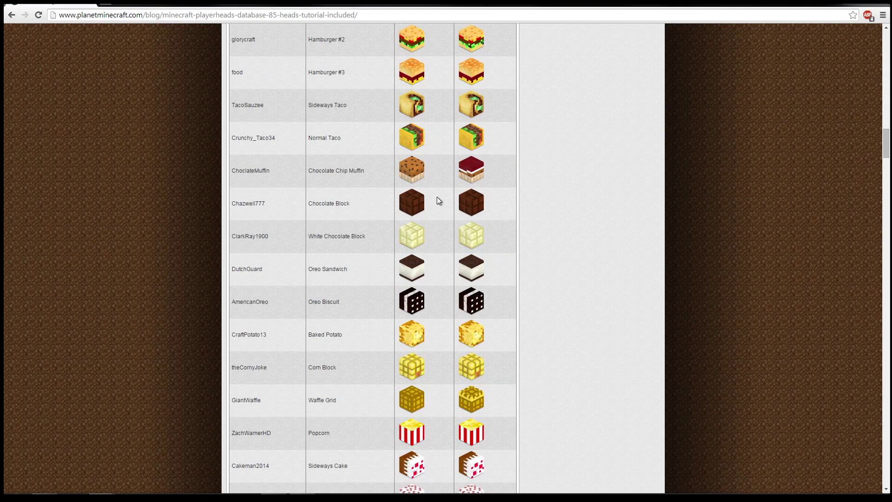
pyautogui.scroll(-3, 438, 196)
pyautogui.scroll(-3, 437, 196)
pyautogui.scroll(-3, 436, 197)
pyautogui.scroll(-1, 436, 197)
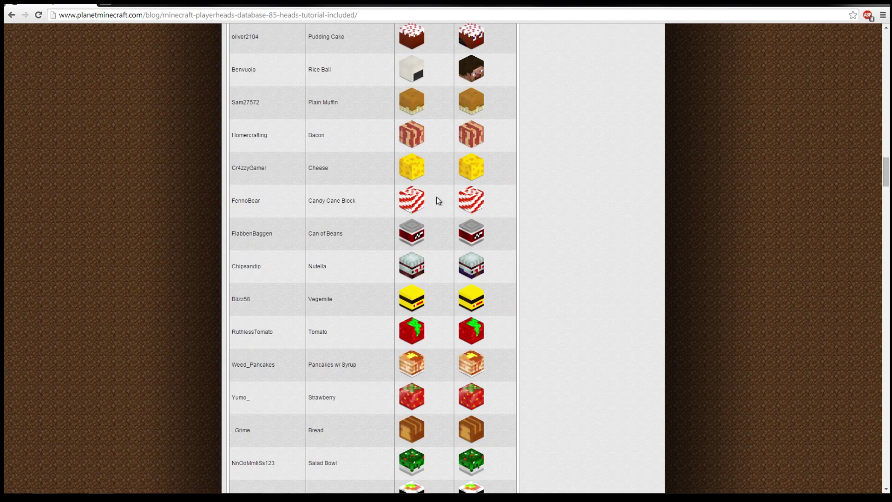
pyautogui.scroll(-3, 411, 228)
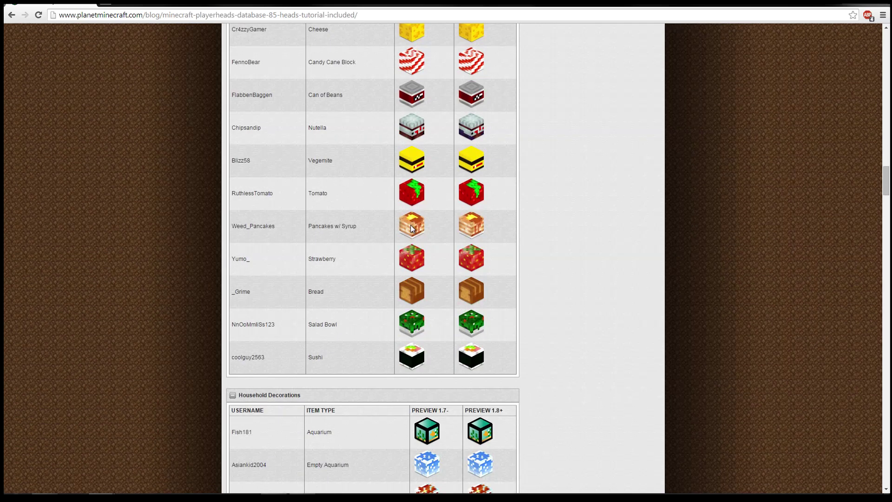
pyautogui.scroll(-8, 411, 228)
pyautogui.scroll(3, 411, 228)
pyautogui.scroll(1, 412, 227)
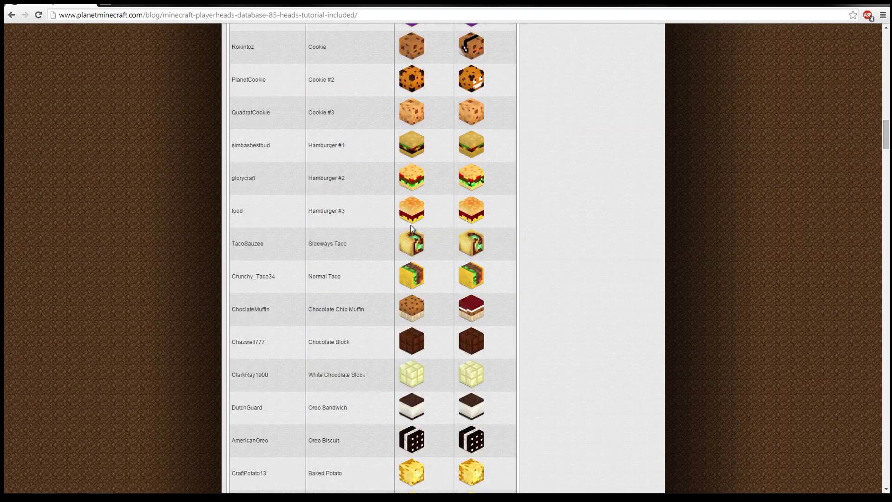
pyautogui.scroll(3, 412, 228)
pyautogui.scroll(3, 412, 228)
pyautogui.scroll(3, 411, 228)
pyautogui.scroll(2, 412, 228)
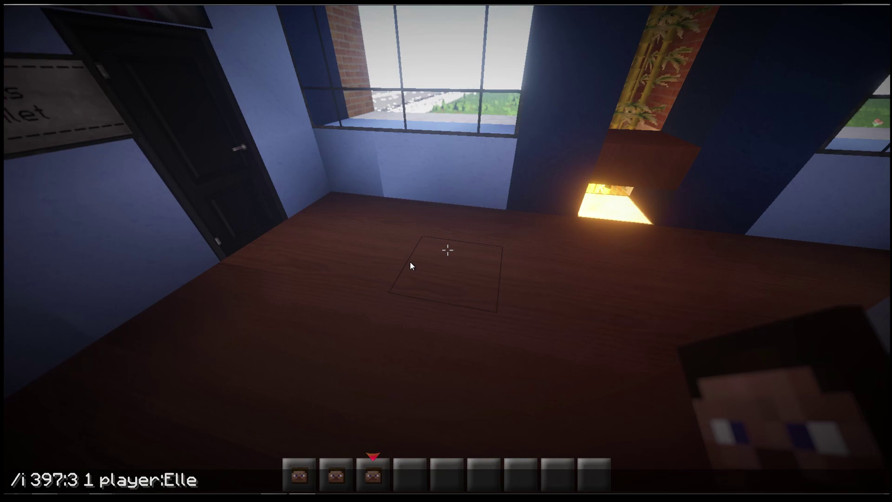
# Step: Get a fourth food head, test-place it, and move it to hotbar slot 8
pyautogui.press('Return')
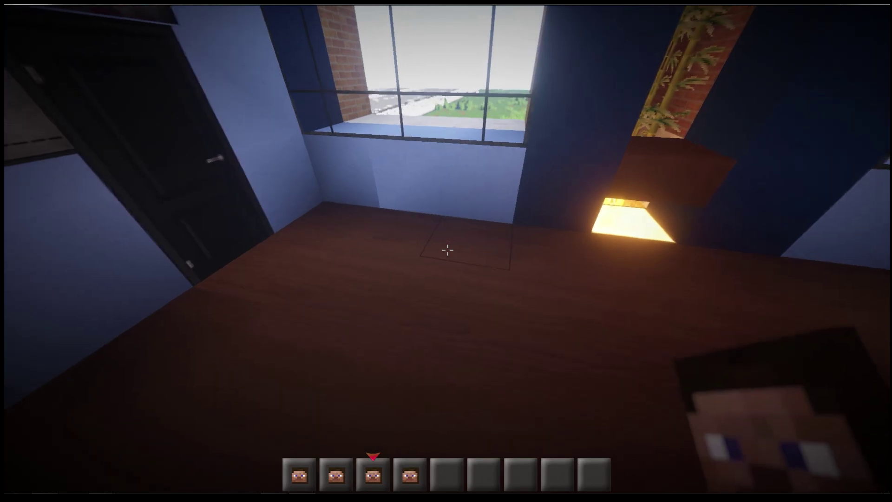
pyautogui.scroll(-1, 446, 251)
pyautogui.rightClick(447, 251)
pyautogui.click(446, 250)
pyautogui.press('e')
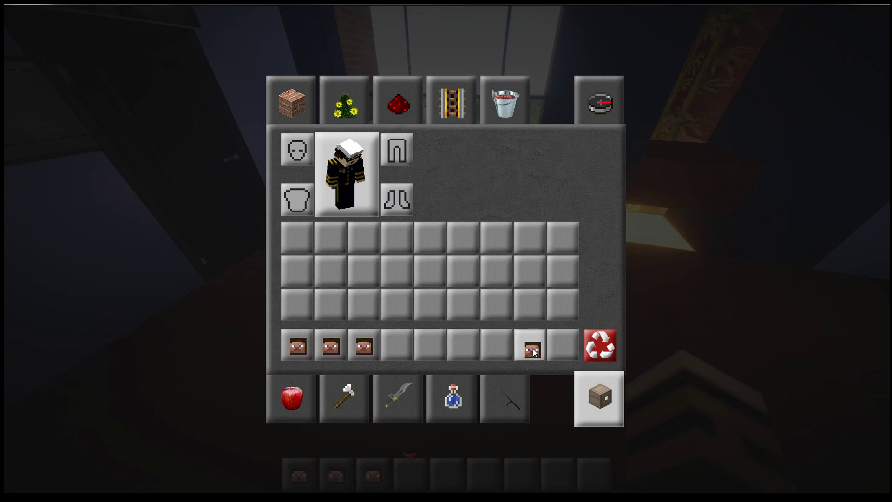
pyautogui.click(533, 350)
pyautogui.press('Escape')
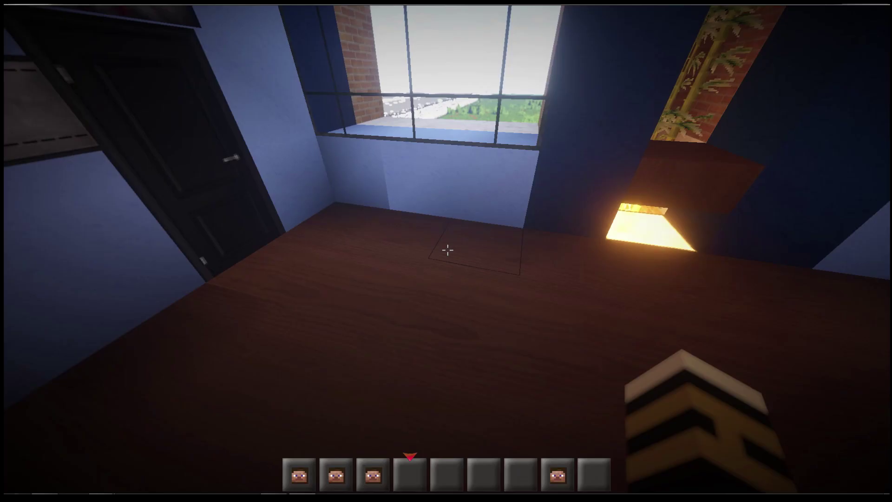
# Step: Get a fifth food head, place it from slot 9, then reselect slot 1
pyautogui.press('t')
pyautogui.press('Up')
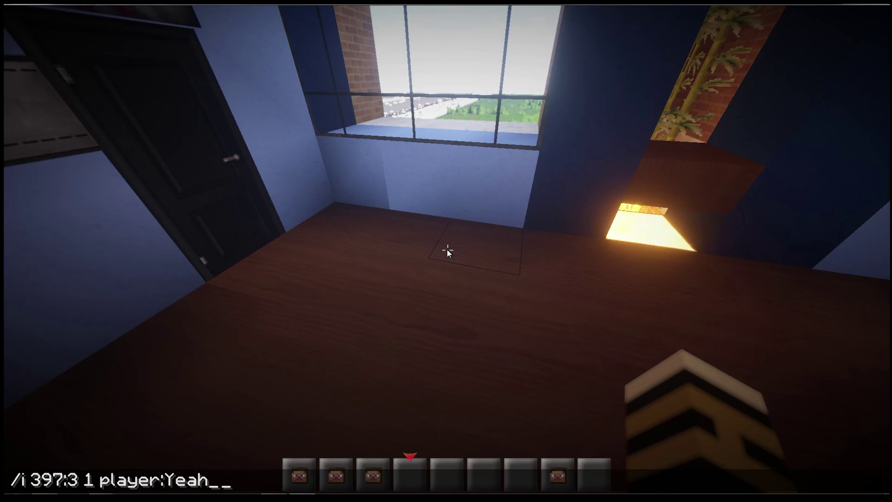
pyautogui.press('Return')
pyautogui.press('e')
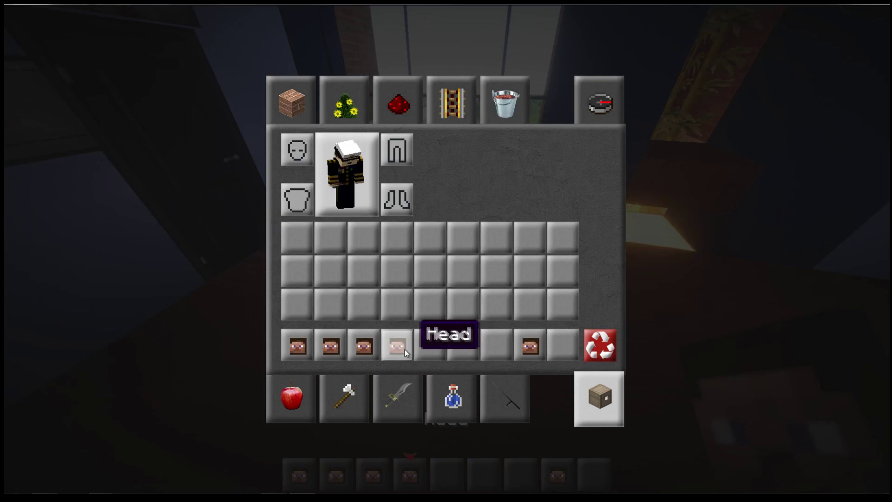
pyautogui.press('Escape')
pyautogui.press('9')
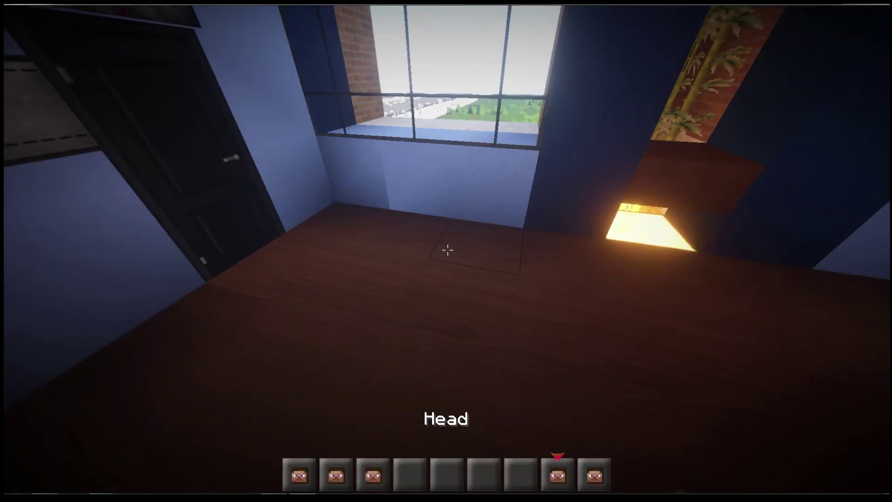
pyautogui.rightClick(446, 251)
pyautogui.press('1')
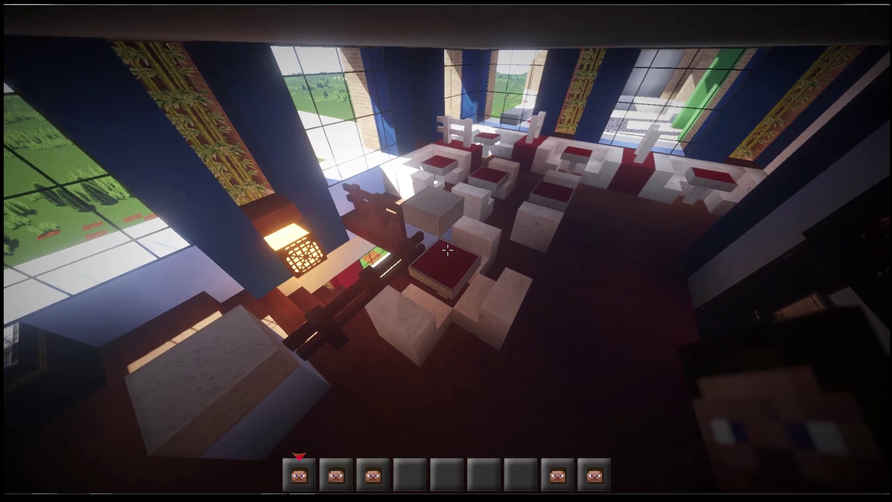
# Step: Place food heads from slots 1, 3 and 9 on the first red booth tables
pyautogui.rightClick(446, 249)
pyautogui.press('2')
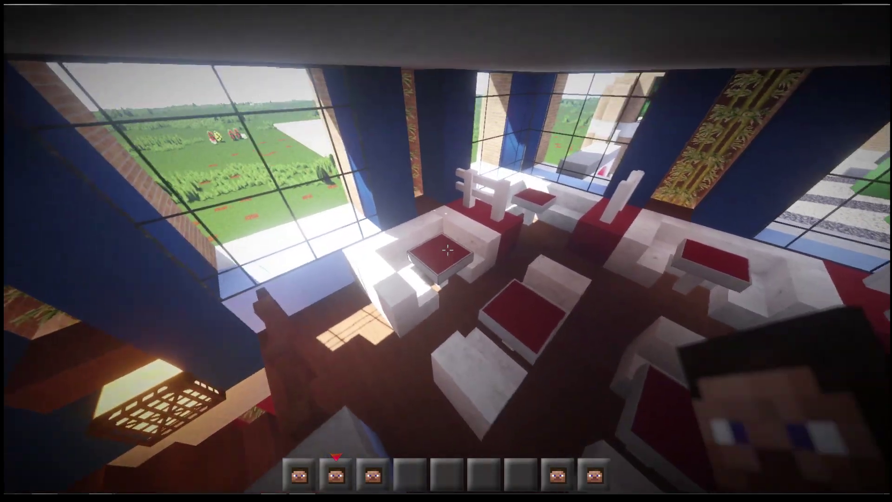
pyautogui.press('3')
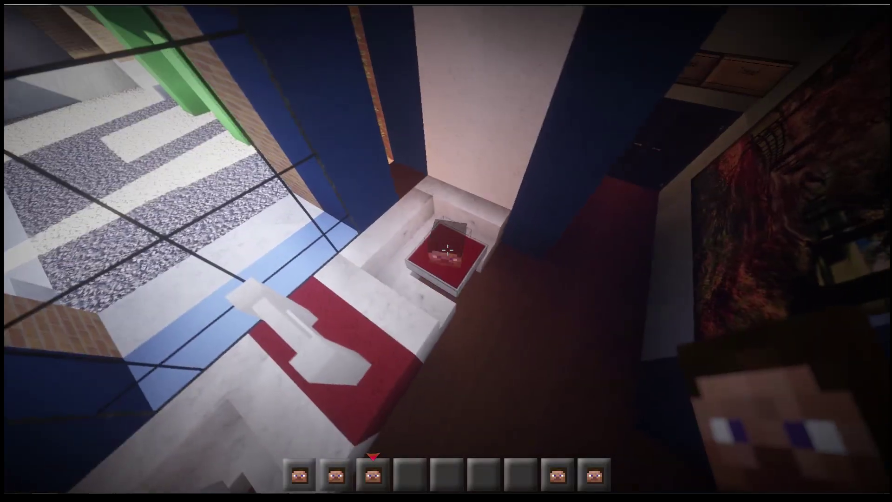
pyautogui.rightClick(446, 251)
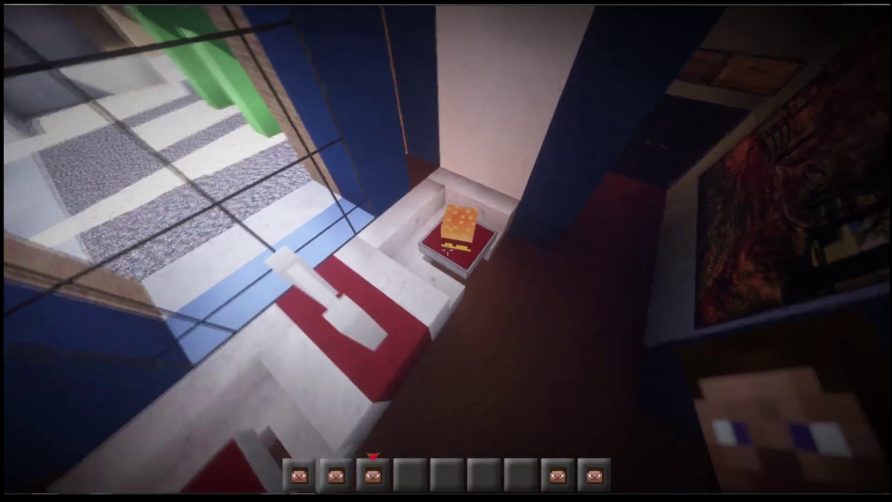
pyautogui.press('7')
pyautogui.press('8')
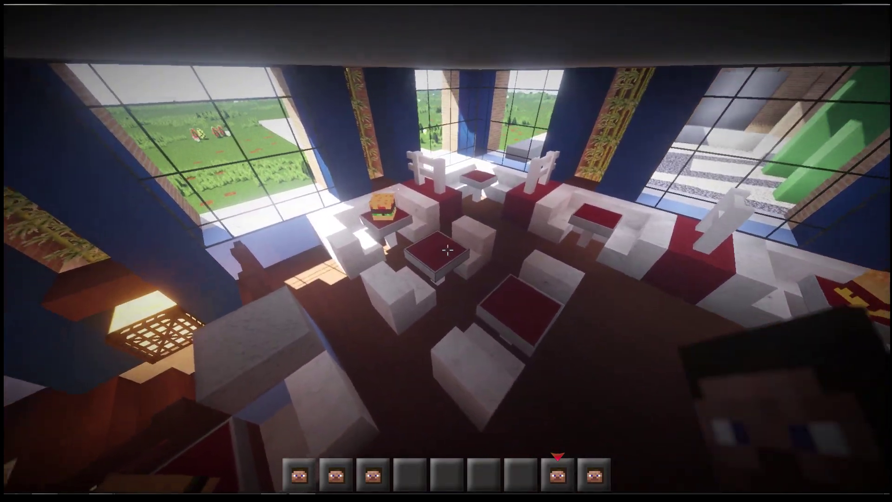
pyautogui.press('9')
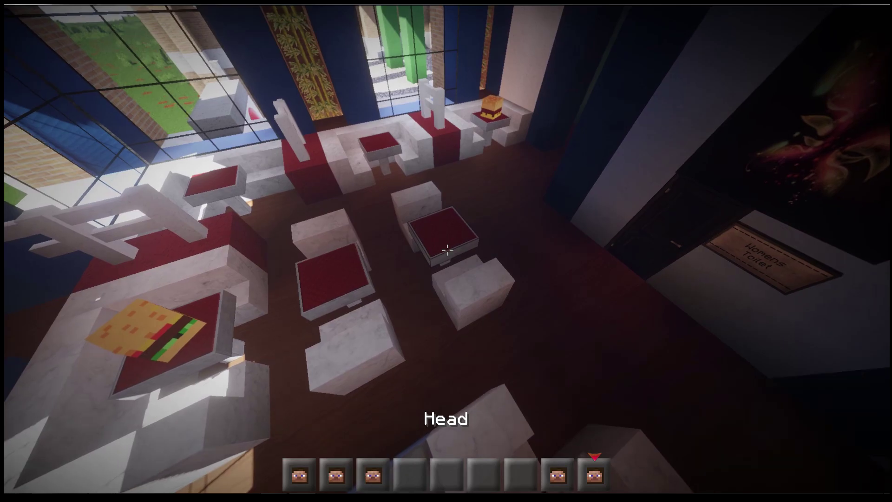
pyautogui.rightClick(446, 250)
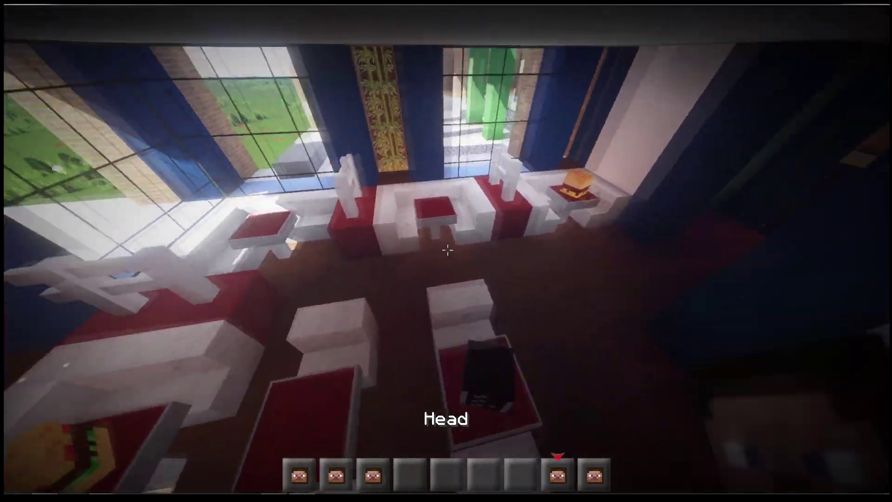
# Step: Top the far window table and the other empty red tables with heads from slots 1 and 2
pyautogui.press('2')
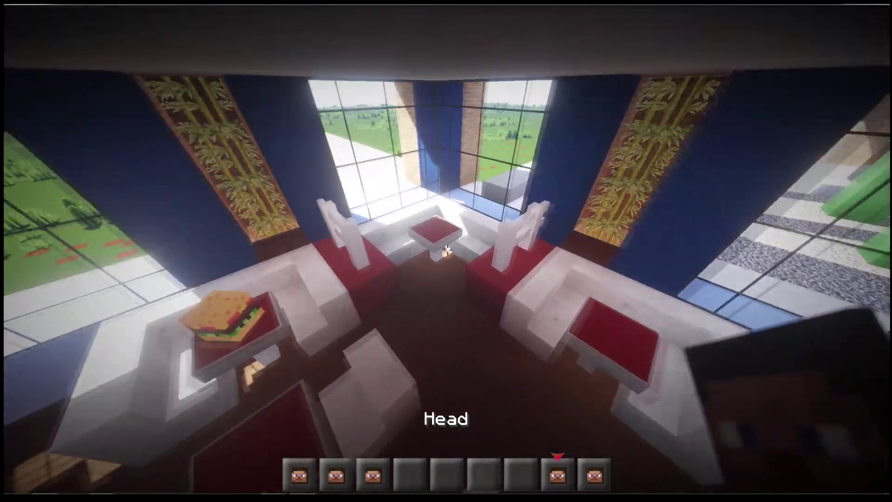
pyautogui.rightClick(446, 250)
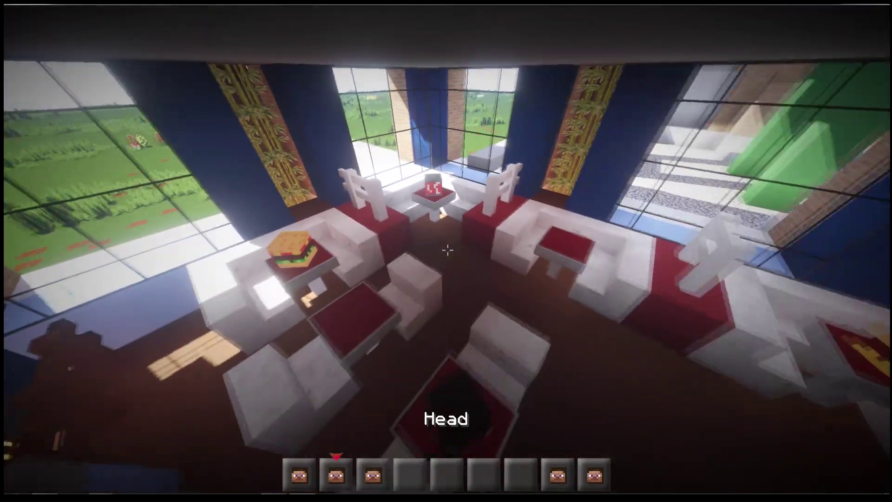
pyautogui.press('1')
pyautogui.rightClick(446, 250)
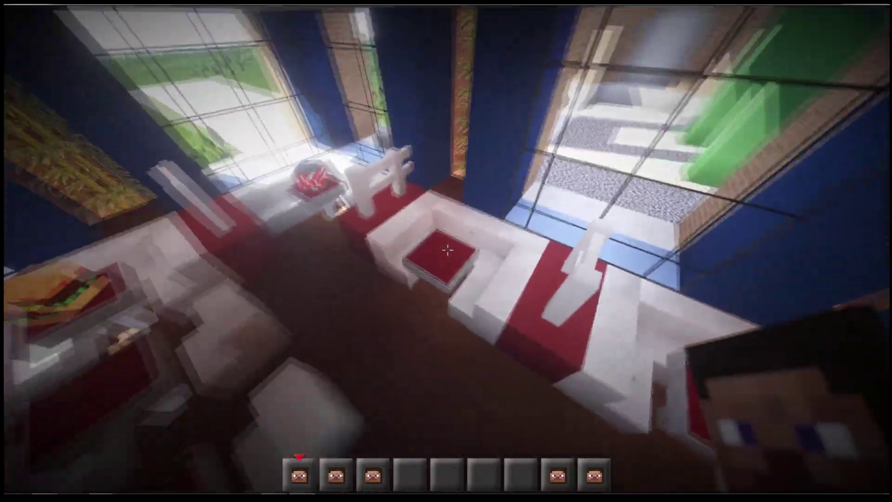
pyautogui.rightClick(446, 249)
pyautogui.press('2')
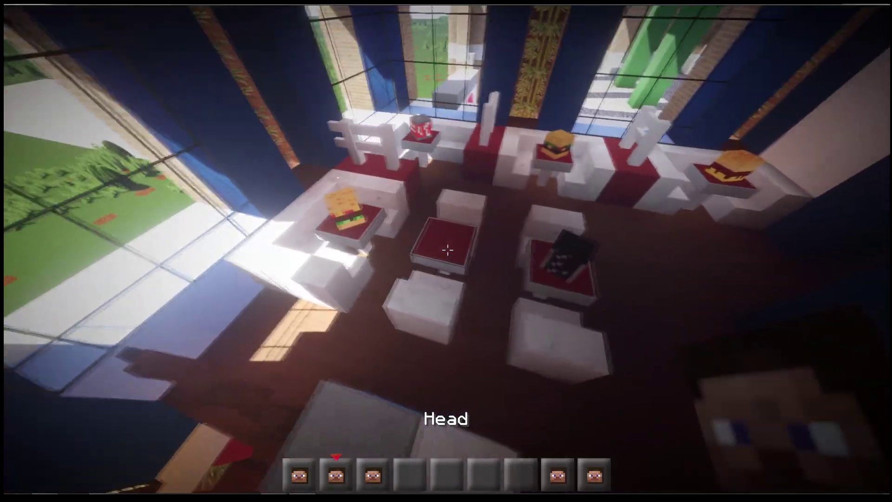
pyautogui.rightClick(446, 250)
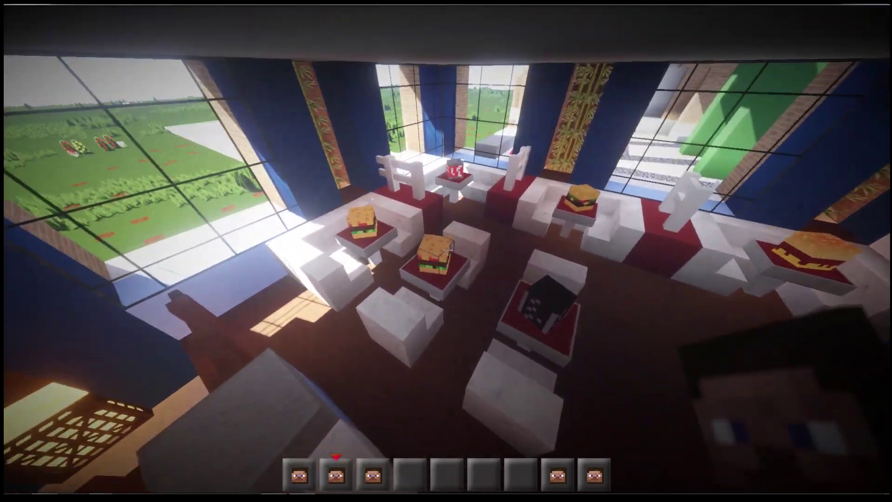
# Step: Browse the creative inventory's materials and pick the oak plank block into hand
pyautogui.press('e')
pyautogui.click(500, 395)
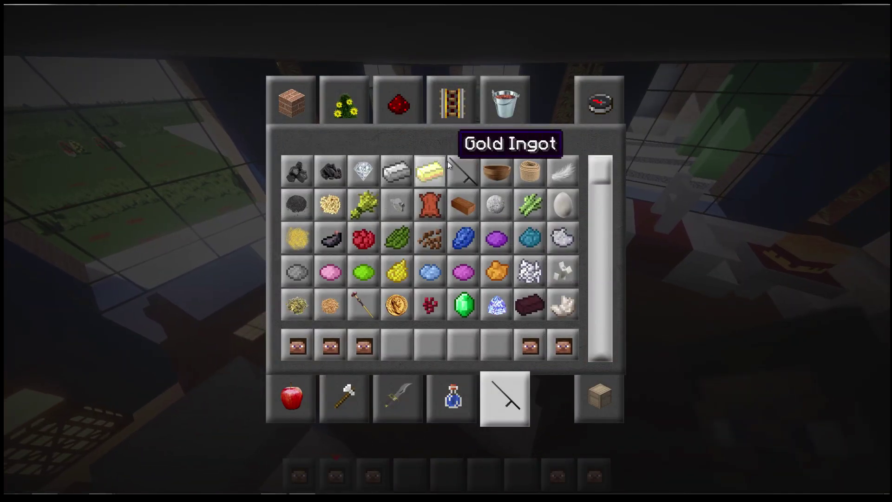
pyautogui.press('Escape')
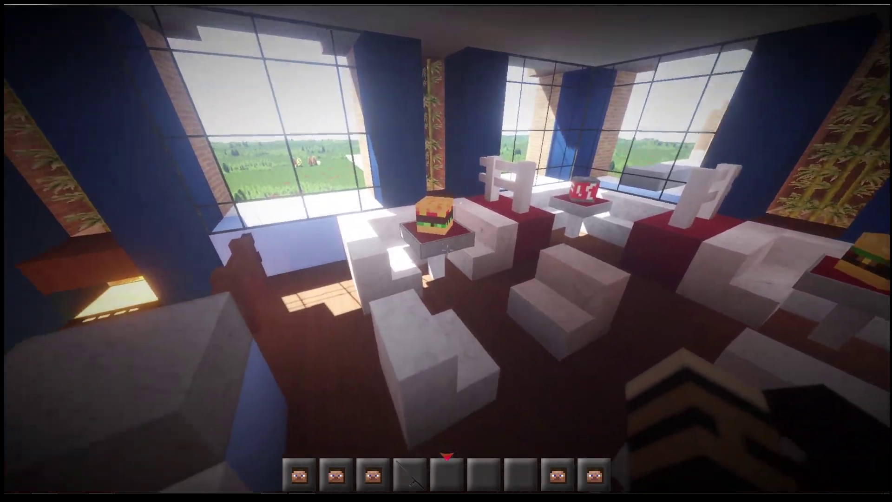
pyautogui.middleClick(446, 252)
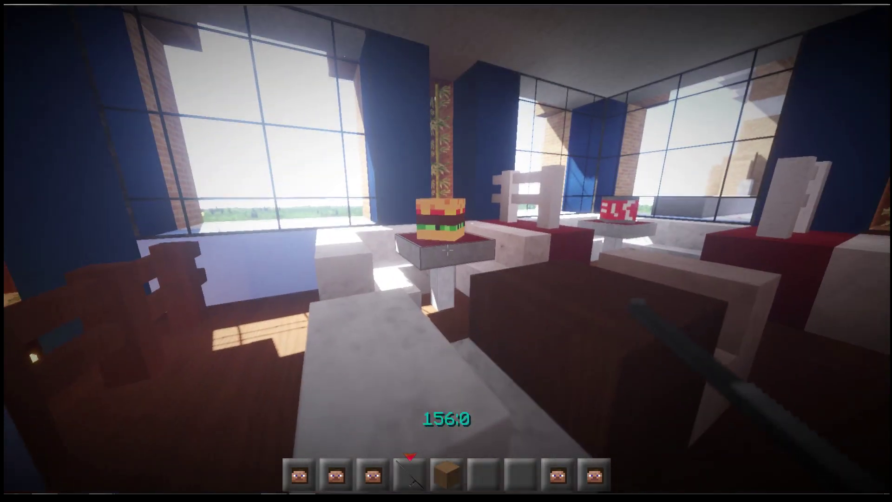
pyautogui.scroll(1, 446, 251)
pyautogui.scroll(2, 446, 251)
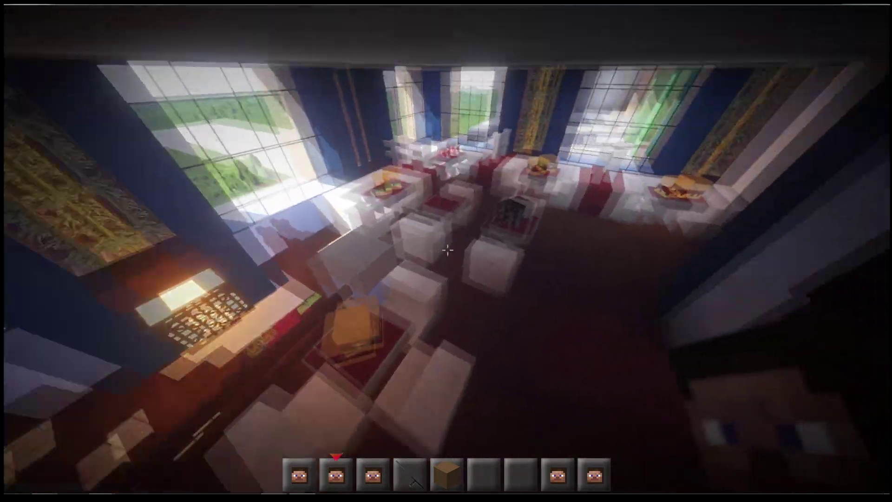
pyautogui.scroll(-1, 446, 251)
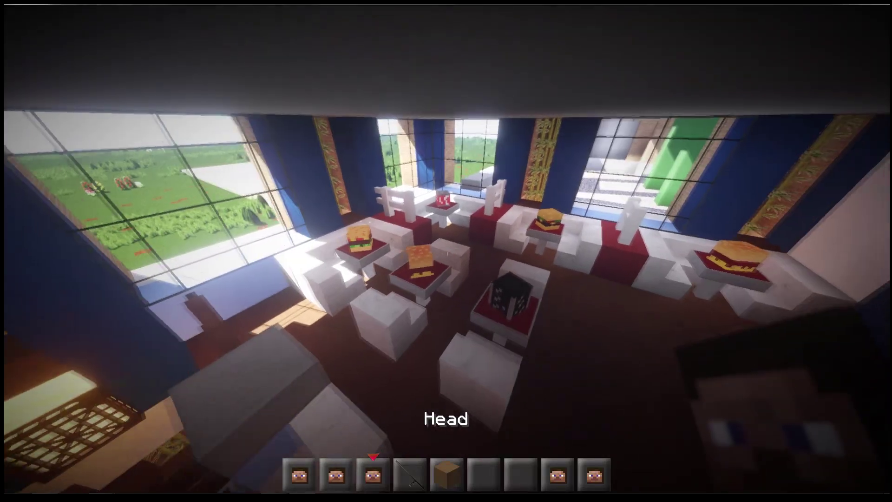
pyautogui.scroll(-3, 447, 252)
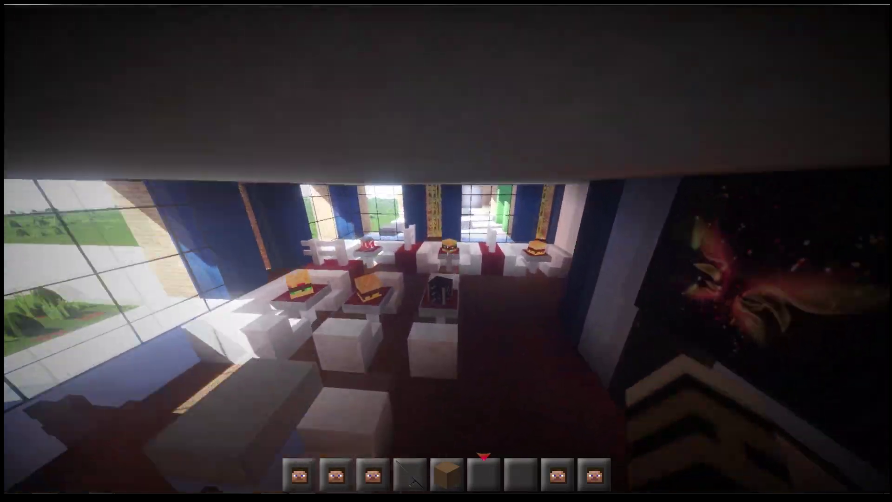
pyautogui.press('e')
# Step: Take light blue, cyan and blue carpets from the creative inventory's Decoration Blocks
pyautogui.press('Escape')
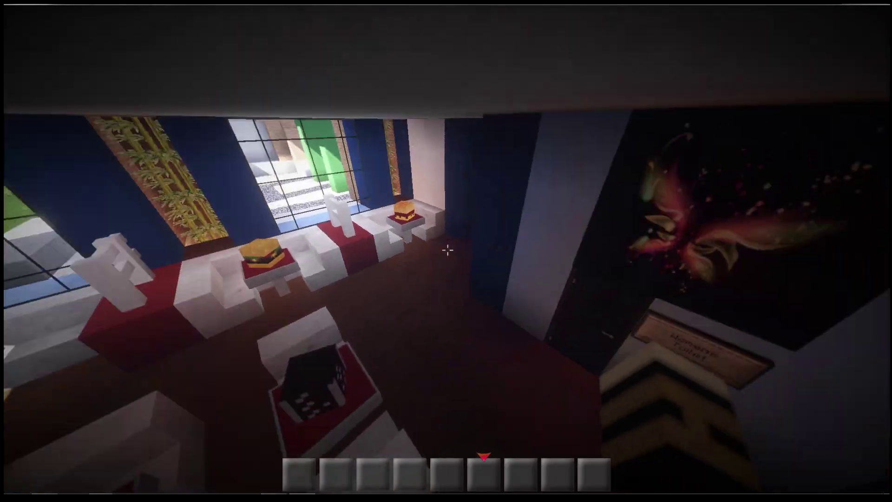
pyautogui.press('e')
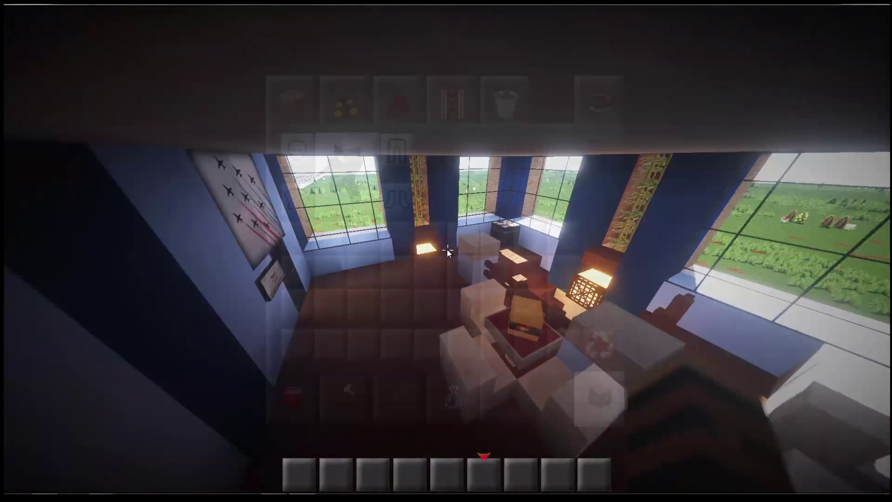
pyautogui.press('Escape')
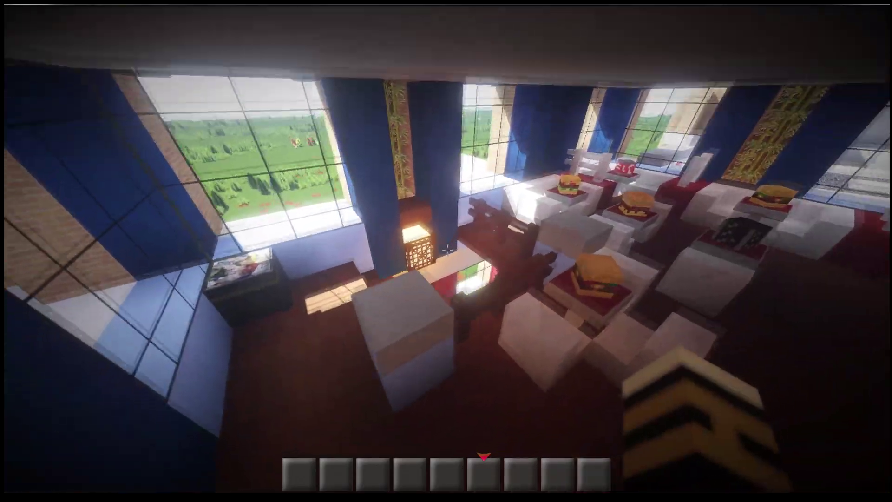
pyautogui.press('e')
pyautogui.scroll(-5, 540, 224)
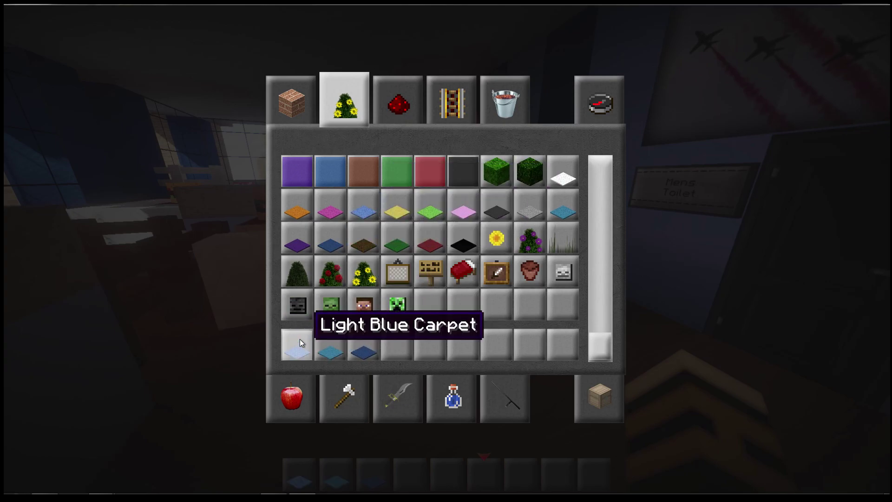
pyautogui.press('e')
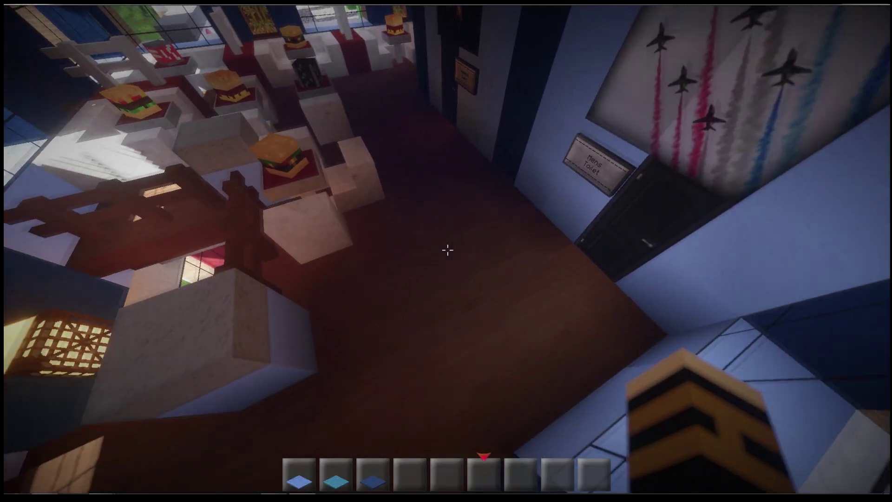
pyautogui.scroll(-1, 447, 250)
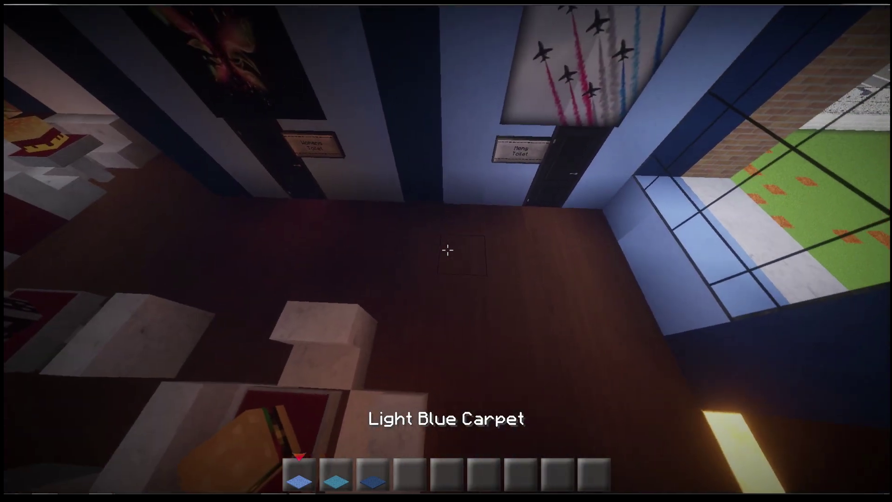
pyautogui.scroll(-1, 447, 250)
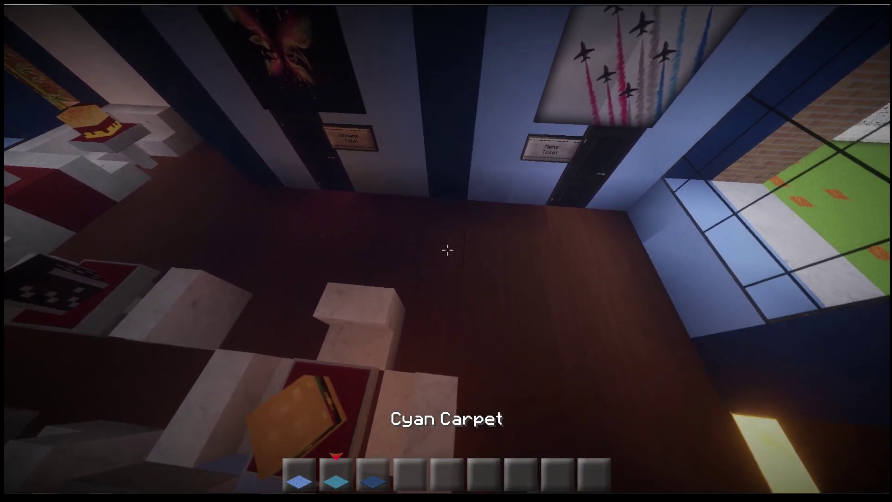
# Step: Lay an L-shaped cyan carpet on the floor by the Mens Toilet door
pyautogui.rightClick(447, 249)
pyautogui.rightClick(446, 250)
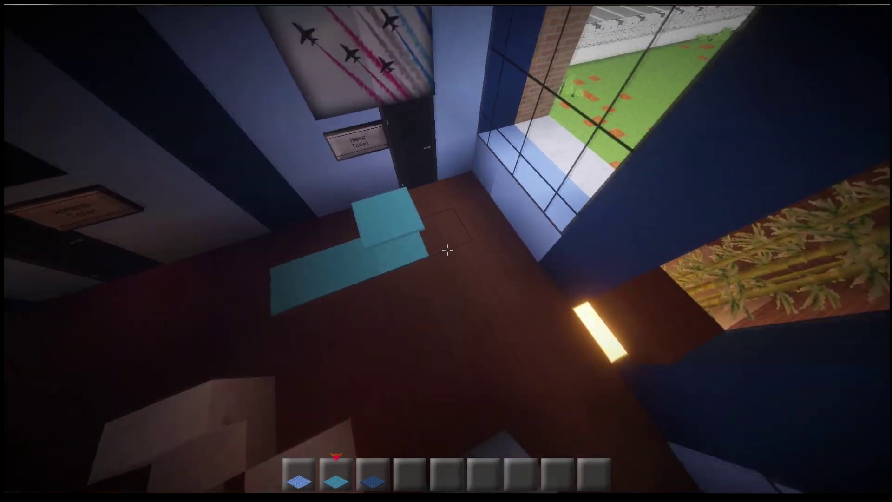
pyautogui.click(447, 250)
pyautogui.rightClick(447, 249)
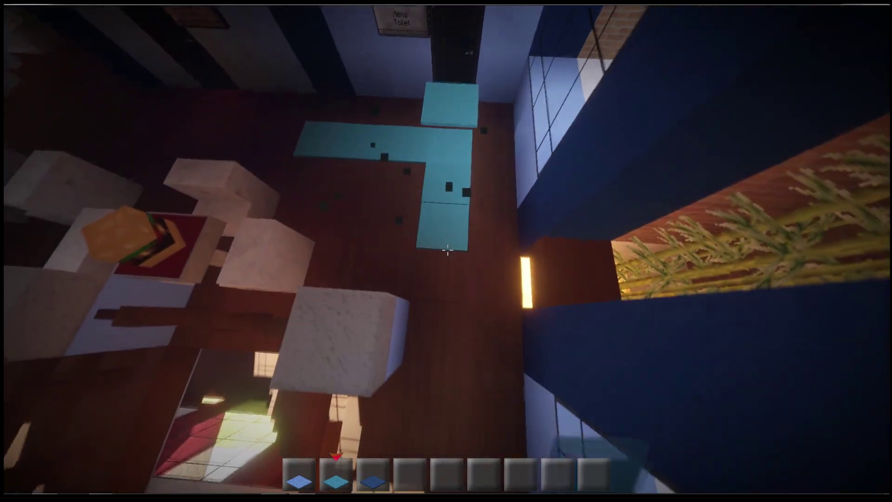
pyautogui.scroll(-1, 447, 249)
# Step: Fill the inside of the cyan L with a blue carpet strip, fixing misplaced tiles
pyautogui.rightClick(447, 249)
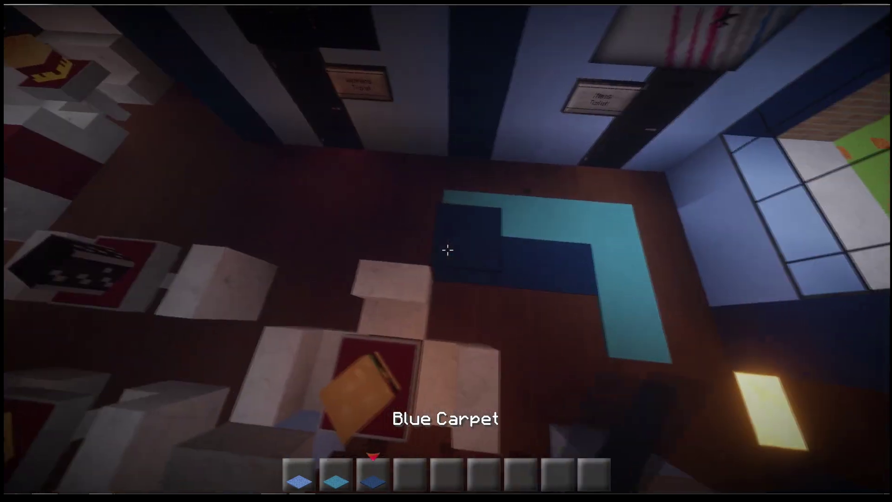
pyautogui.rightClick(447, 250)
pyautogui.rightClick(446, 250)
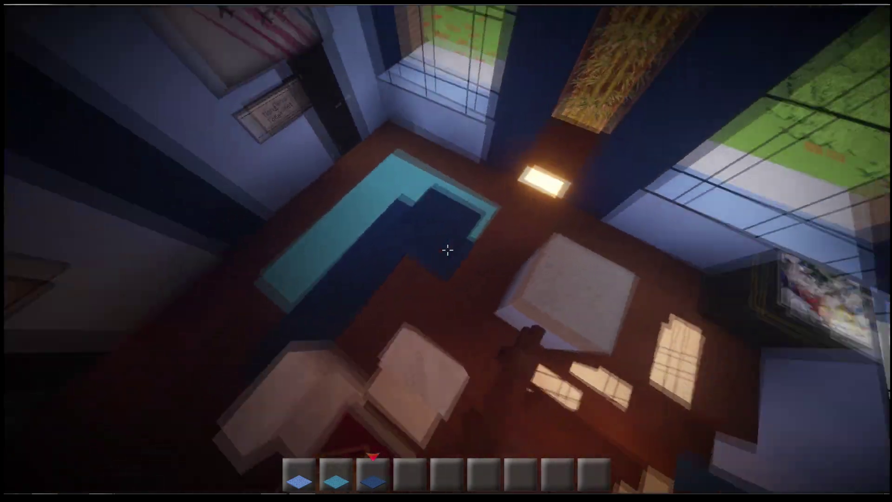
pyautogui.click(446, 250)
pyautogui.rightClick(446, 250)
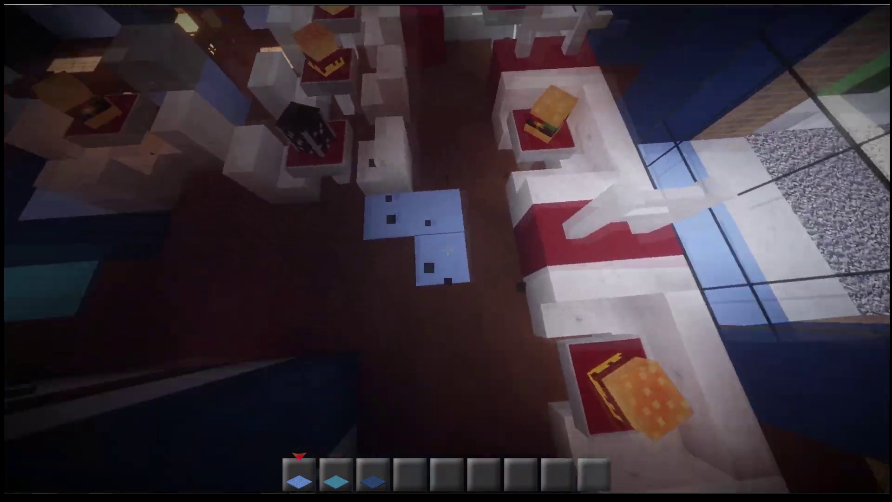
pyautogui.scroll(-1, 446, 251)
# Step: Lay a zigzag of cyan carpet between the booths, with light blue carpet below it
pyautogui.rightClick(447, 251)
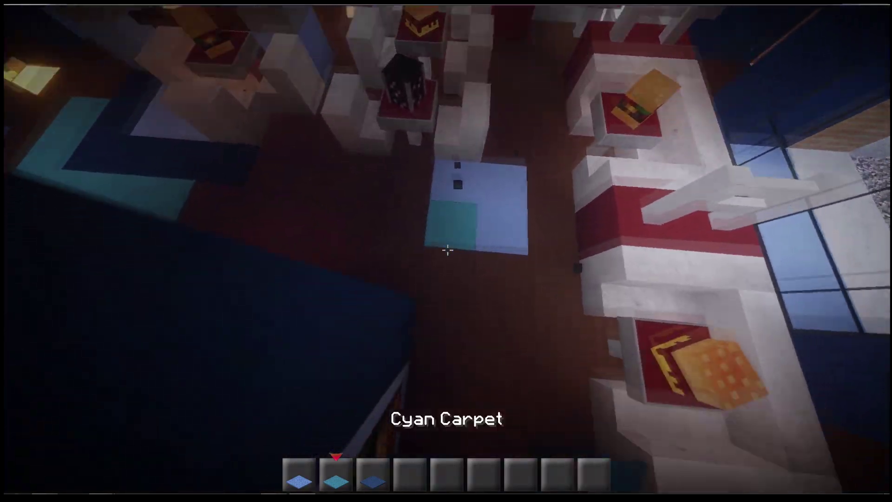
pyautogui.rightClick(446, 250)
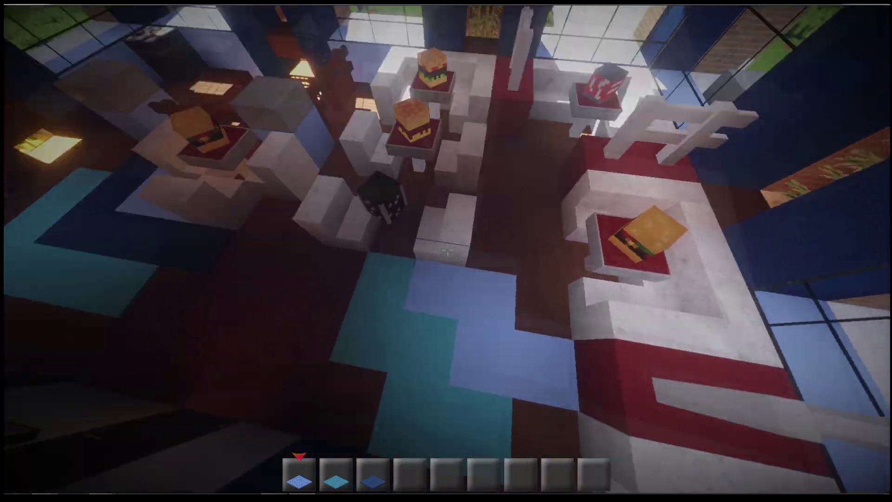
pyautogui.click(446, 250)
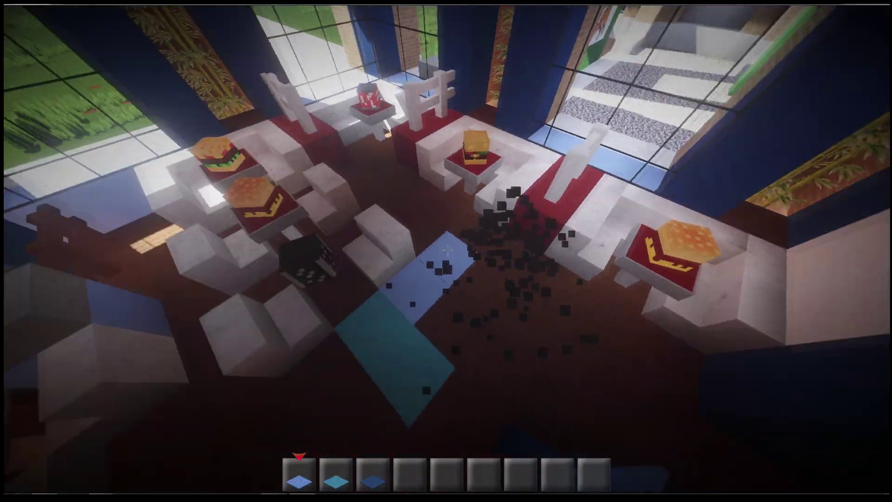
pyautogui.click(447, 252)
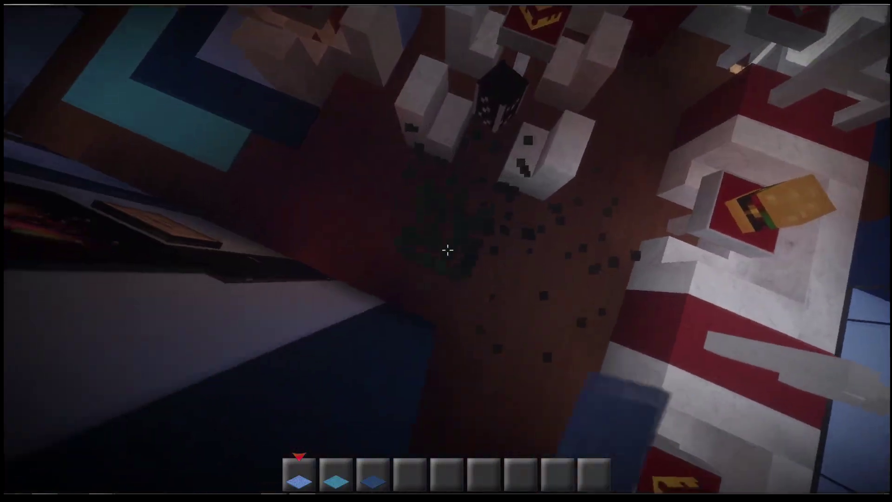
pyautogui.rightClick(446, 250)
pyautogui.rightClick(446, 250)
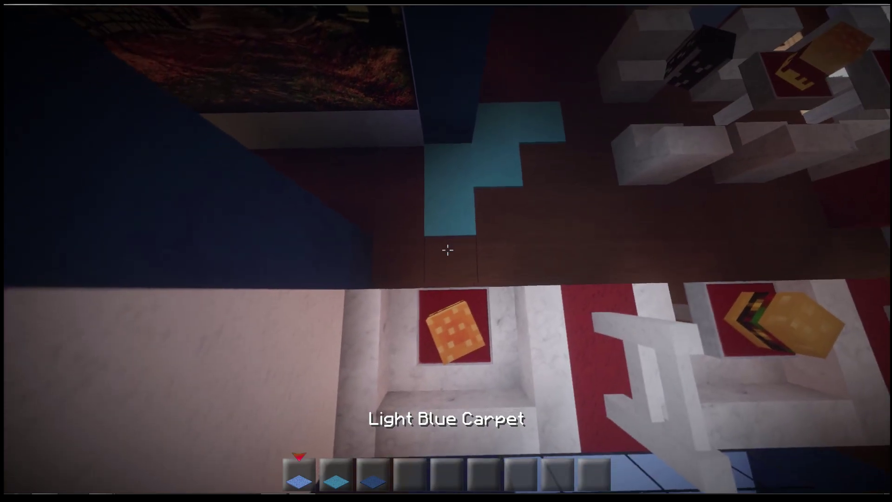
pyautogui.rightClick(446, 250)
pyautogui.rightClick(447, 249)
pyautogui.rightClick(446, 249)
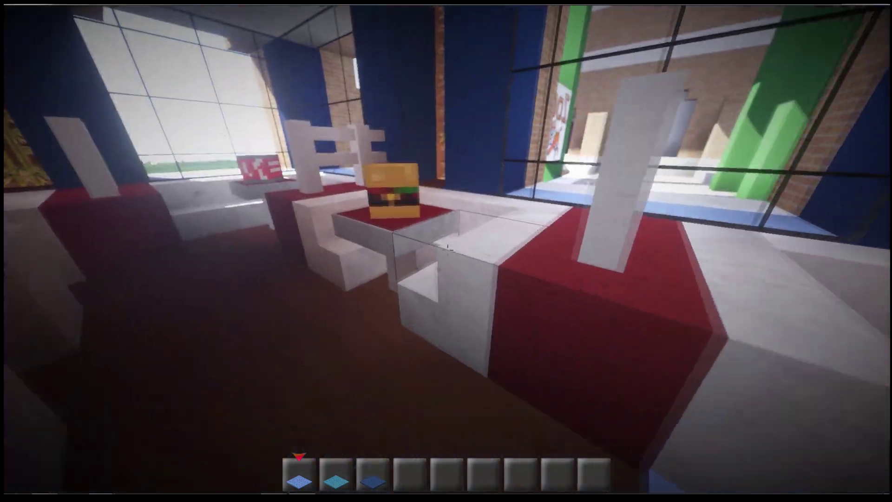
pyautogui.press('e')
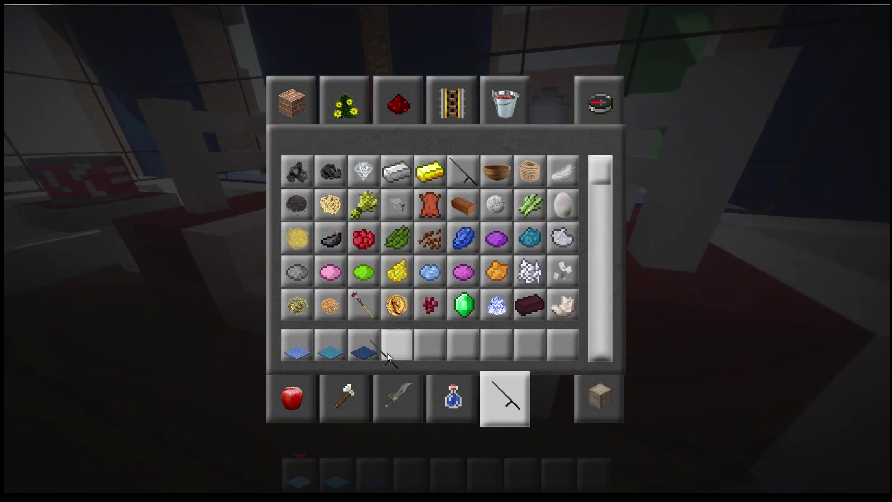
# Step: Close the item inventory and select the red wool block in slot 5
pyautogui.press('Escape')
pyautogui.press('5')
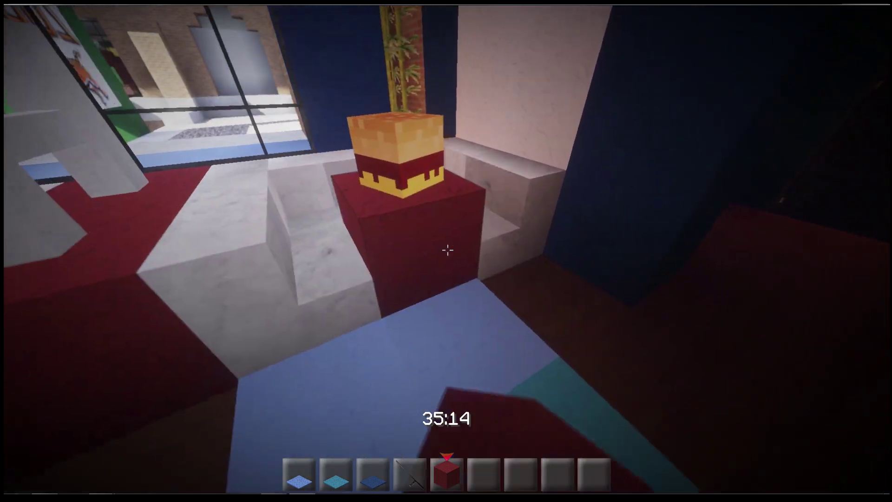
pyautogui.scroll(1, 447, 250)
pyautogui.scroll(-1, 447, 249)
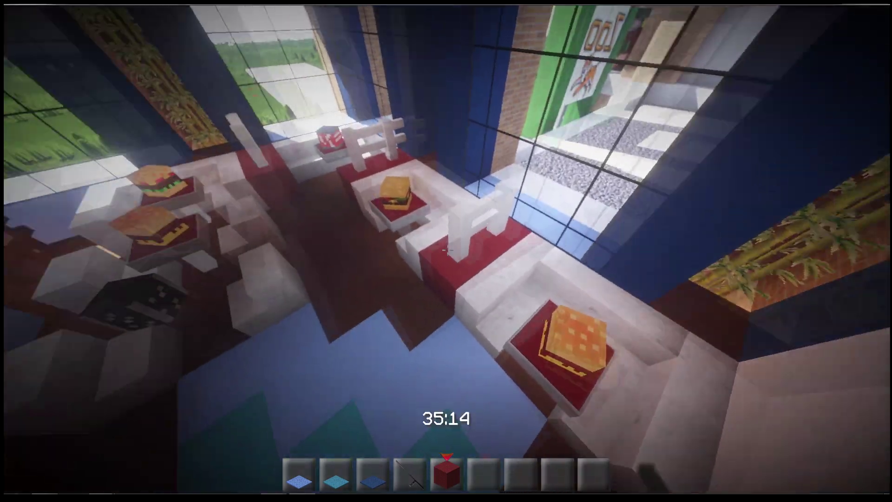
pyautogui.scroll(-2, 447, 249)
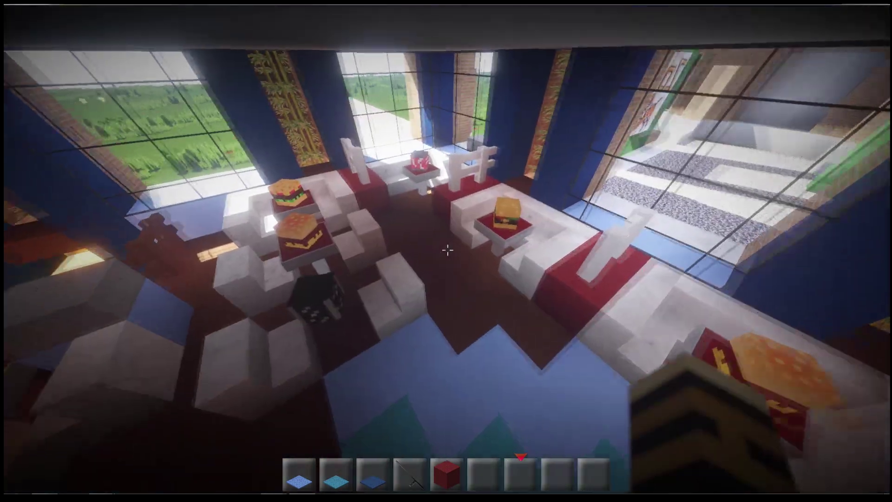
pyautogui.scroll(3, 447, 250)
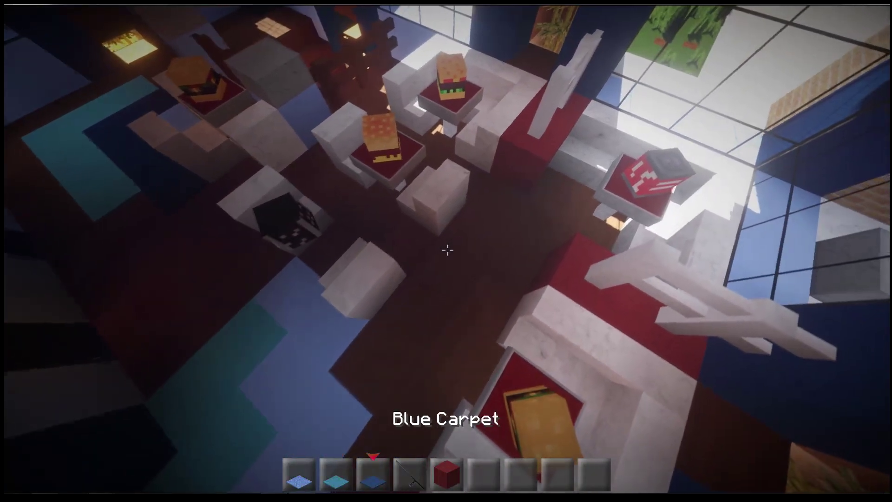
pyautogui.scroll(-1, 447, 250)
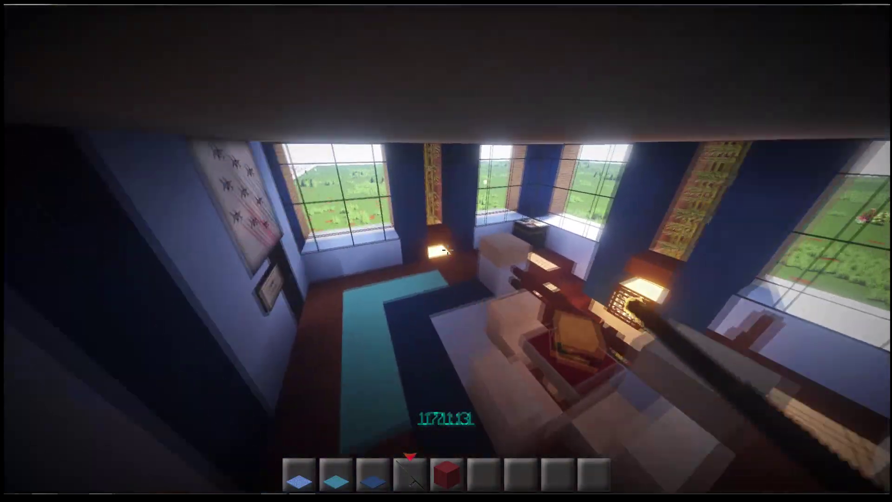
pyautogui.scroll(-1, 447, 249)
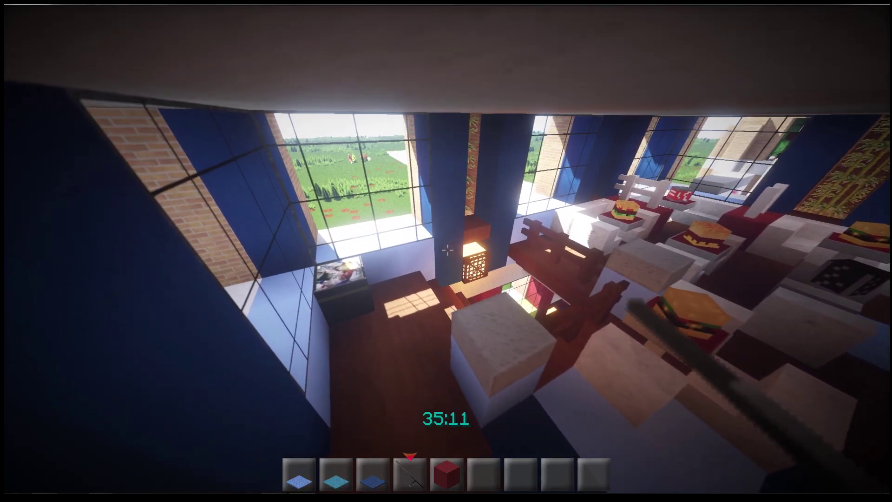
pyautogui.scroll(1, 446, 250)
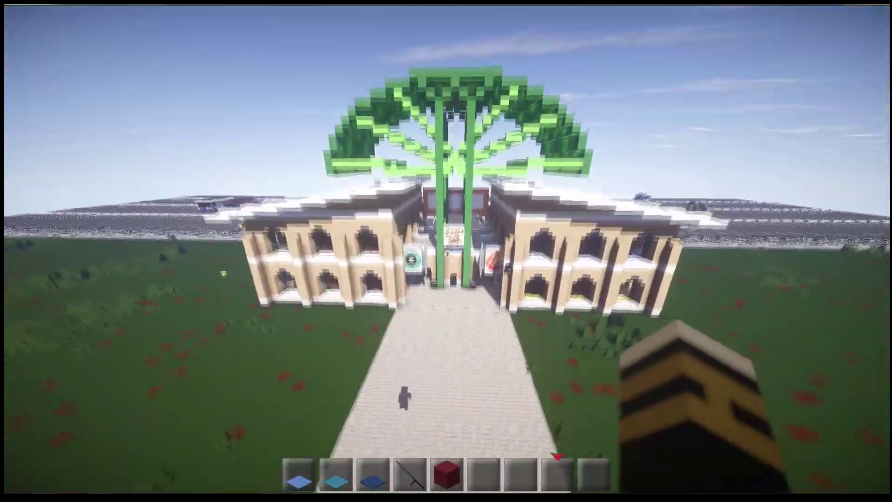
# Step: Move along the paved path toward the zoo building, then fly up above it
pyautogui.press('w')
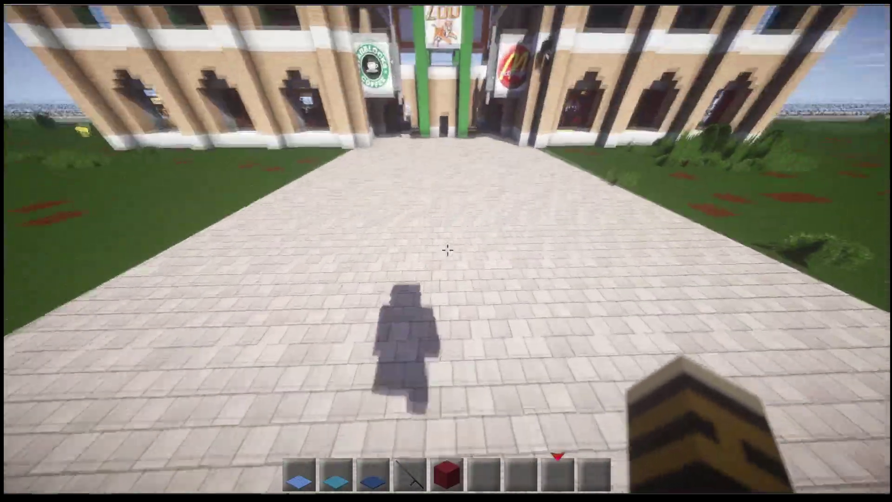
pyautogui.press('w')
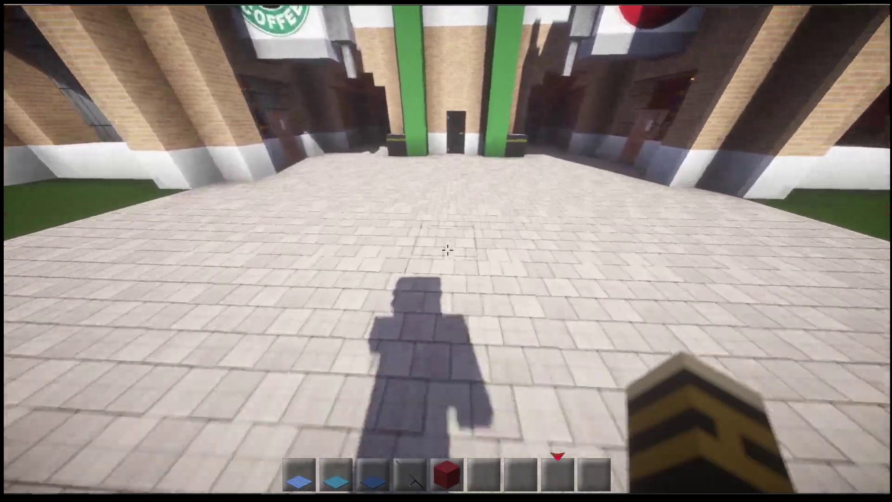
pyautogui.press('s')
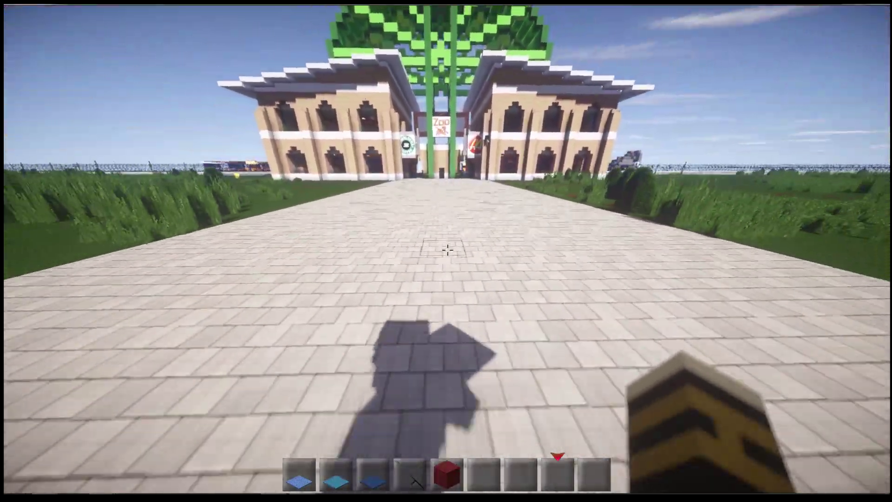
pyautogui.press('space')
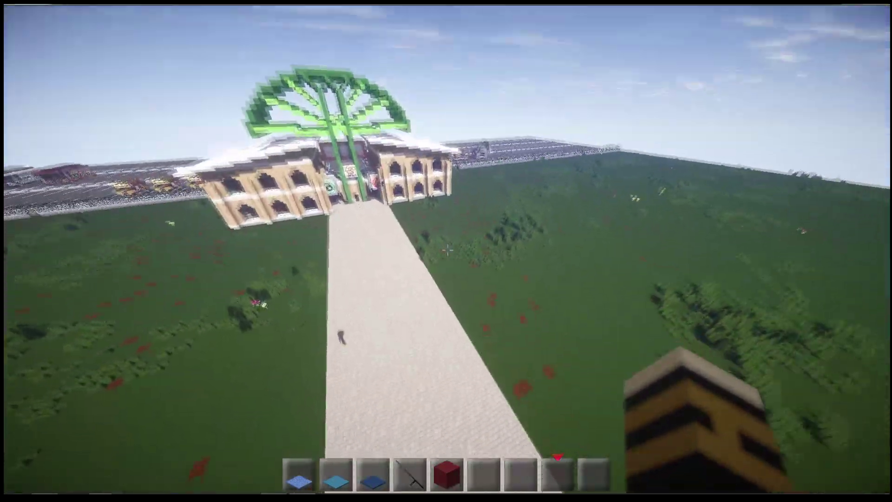
# Step: Survey the grass field and path, then fly to the entrance door between the green pillars
pyautogui.moveTo(446, 251); pyautogui.dragTo(627, 251)
pyautogui.moveTo(446, 251); pyautogui.dragTo(348, 252)
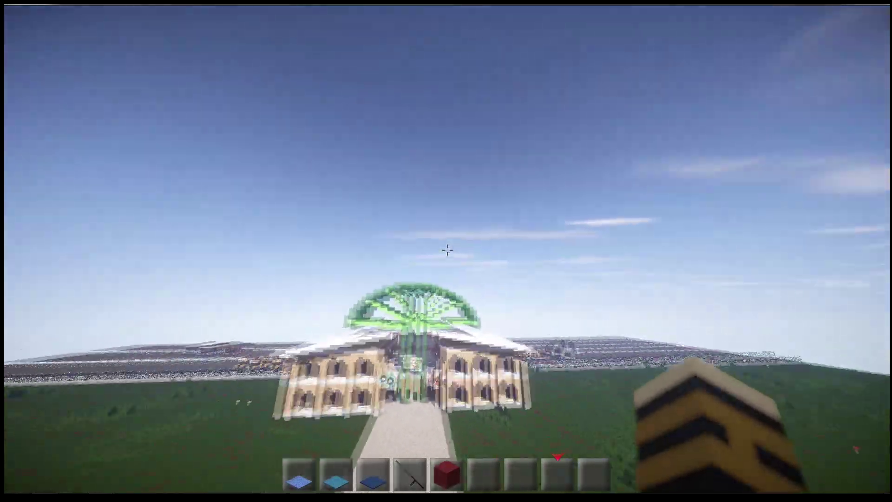
pyautogui.moveTo(446, 250); pyautogui.dragTo(209, 251)
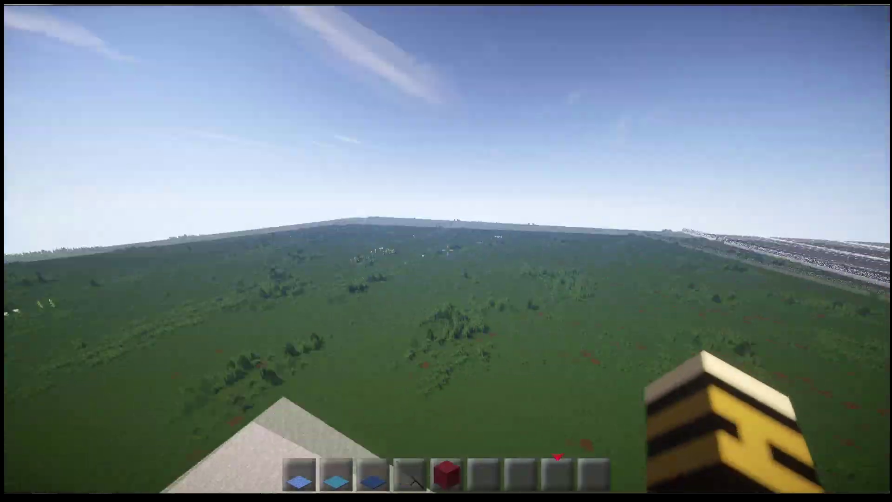
pyautogui.moveTo(446, 251)
pyautogui.mouseDown()
pyautogui.moveTo(446, 348)
pyautogui.moveTo(529, 195)
pyautogui.mouseUp()
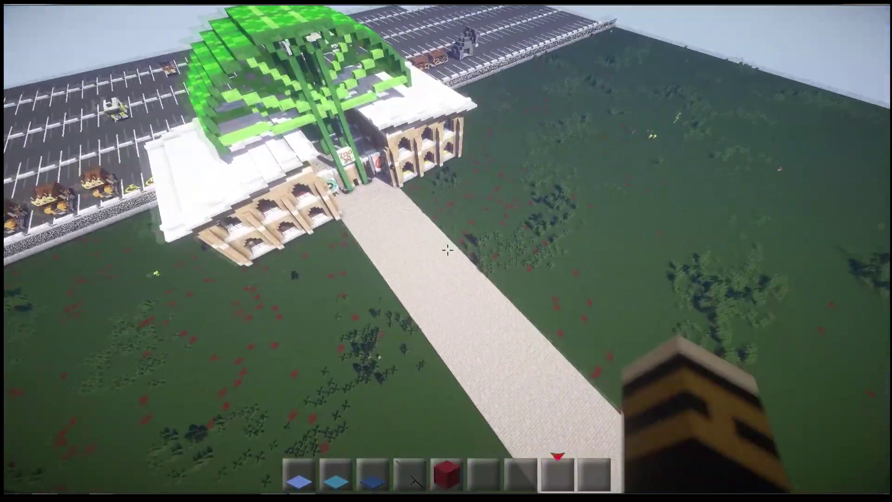
pyautogui.press('3')
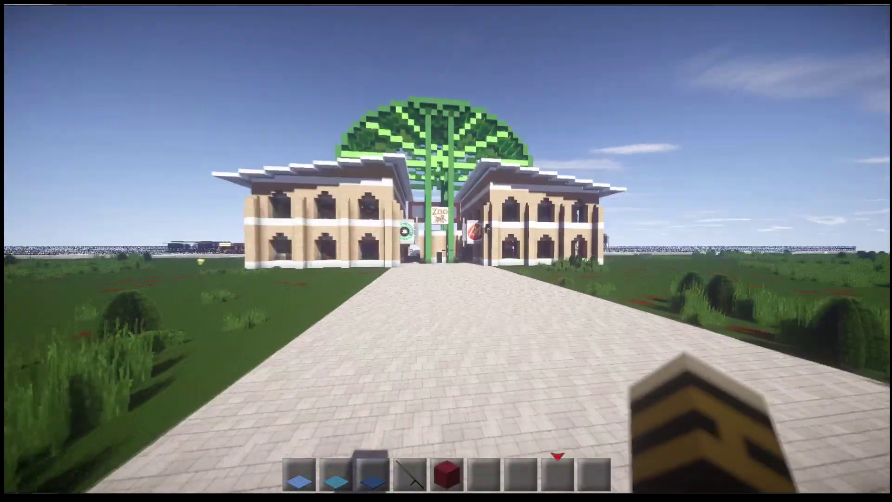
pyautogui.press('w')
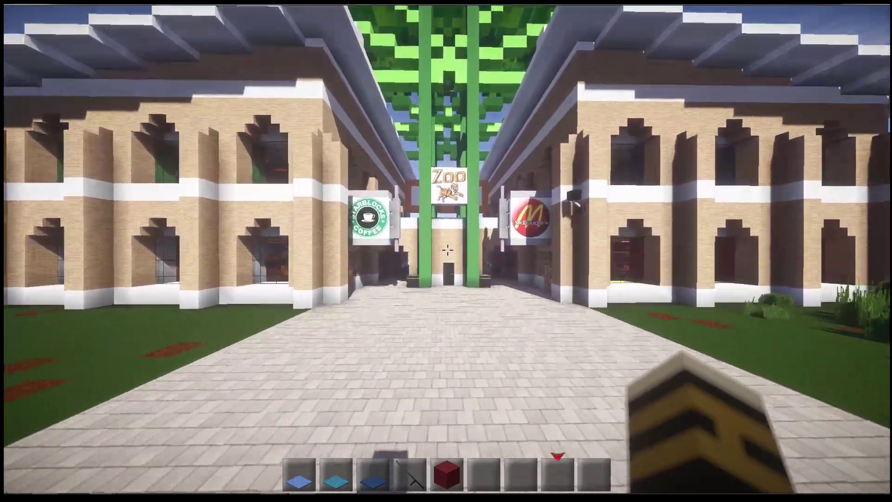
pyautogui.press('w')
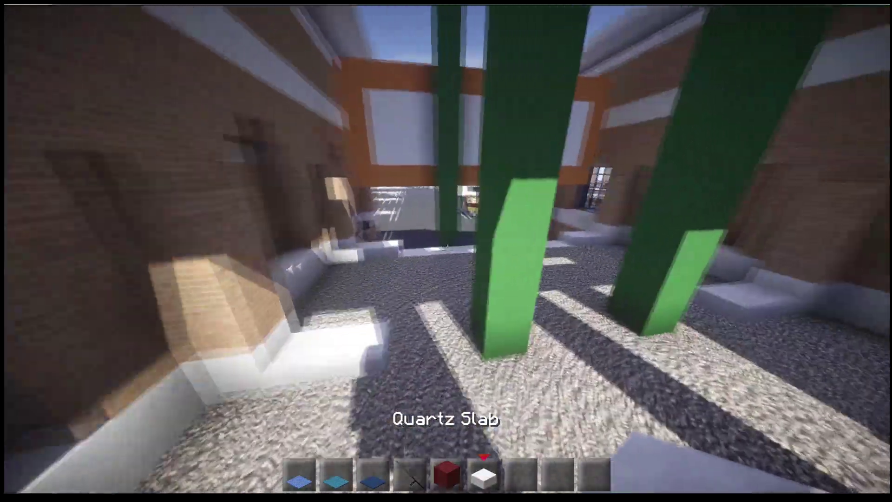
pyautogui.press('w')
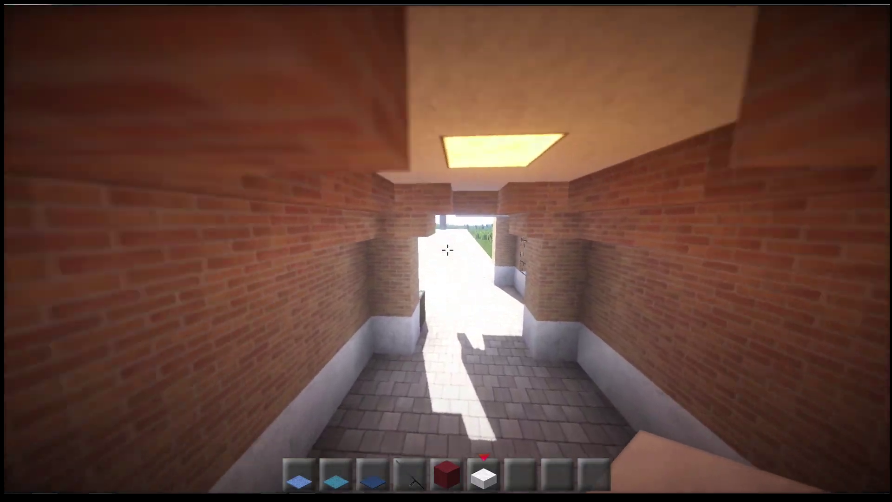
# Step: Fly past the green pillar and through the brick corridor onto the plaza, holding slot 9
pyautogui.press('w')
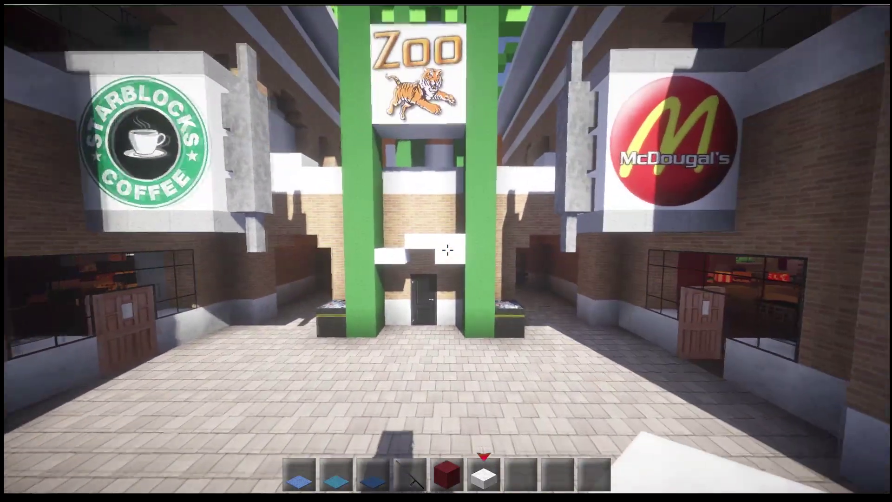
pyautogui.press('s')
pyautogui.press('9')
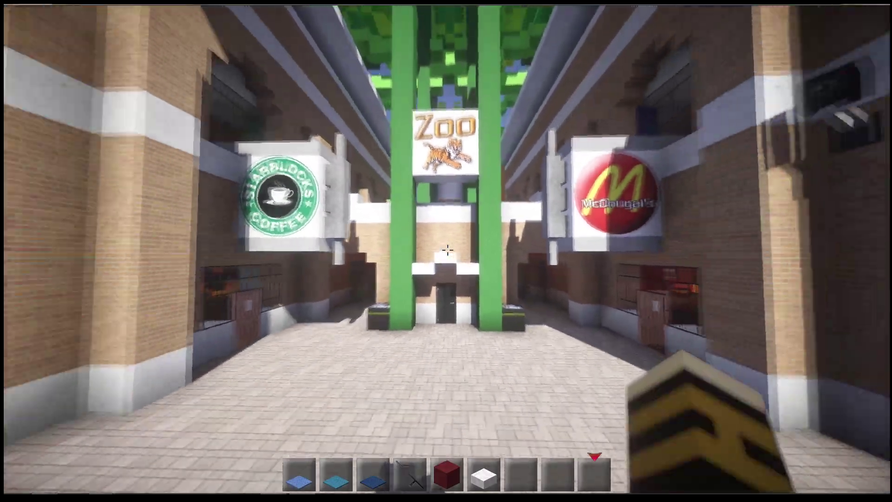
pyautogui.press('s')
pyautogui.press('w')
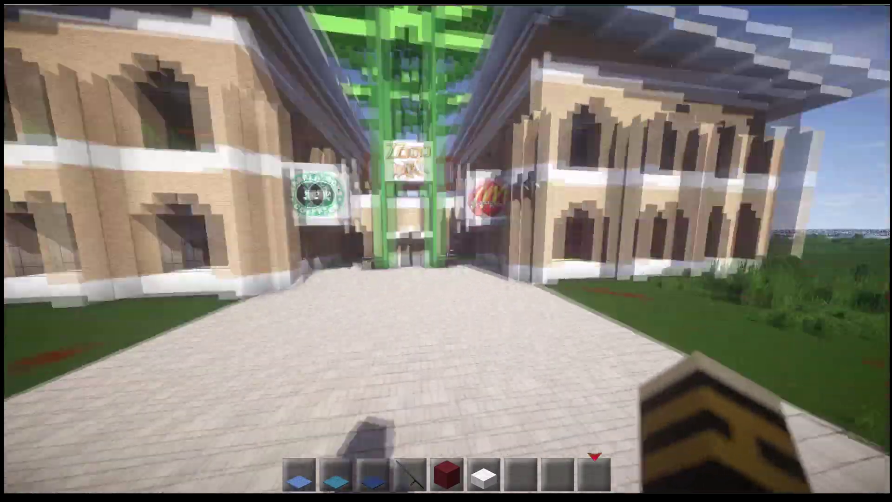
pyautogui.press('w')
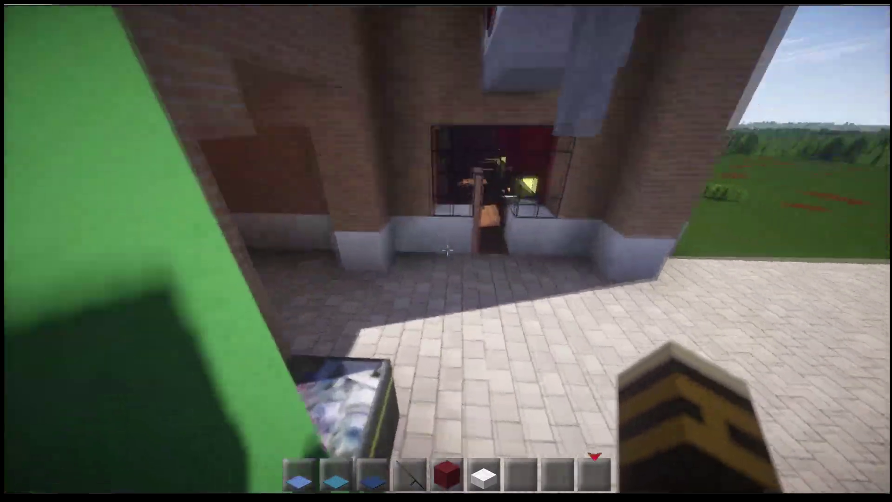
# Step: Walk the player character across the plaza from McDougal's, viewed from the front
pyautogui.press('w')
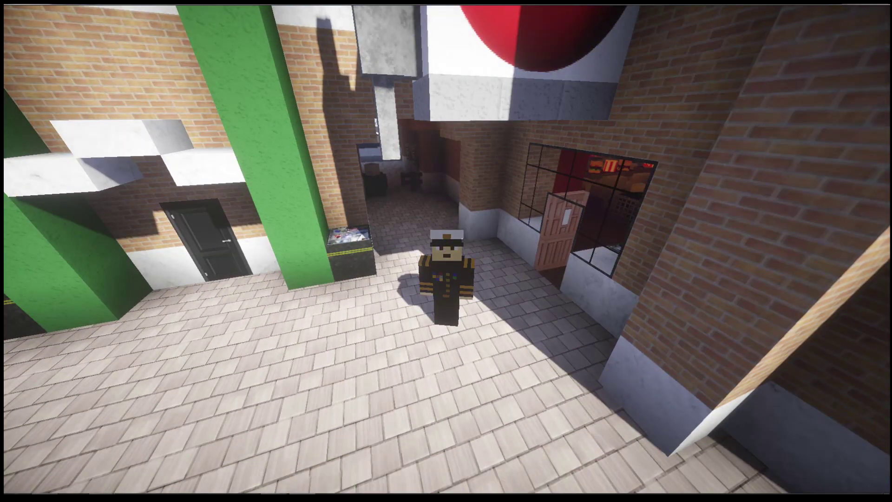
pyautogui.press('shift')
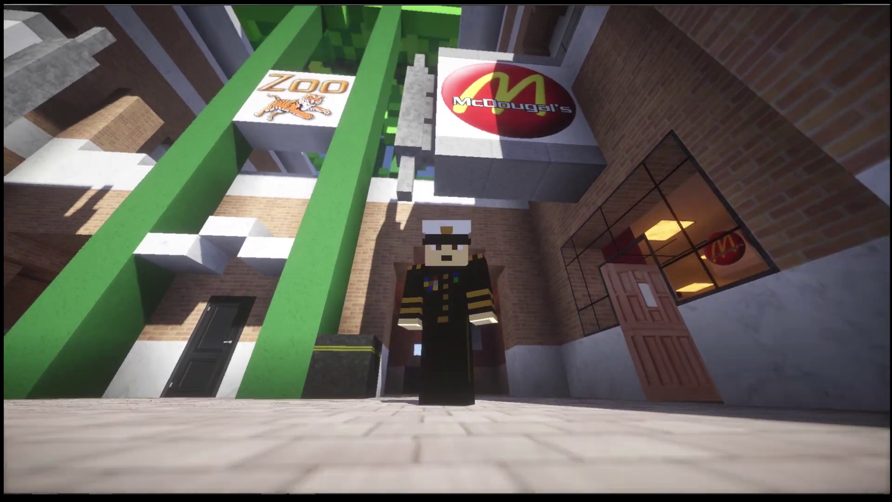
pyautogui.press('w')
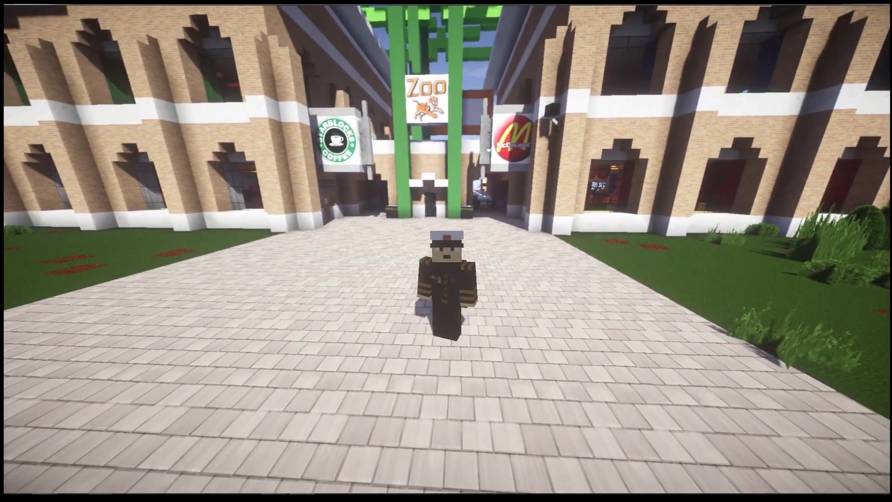
pyautogui.press('w')
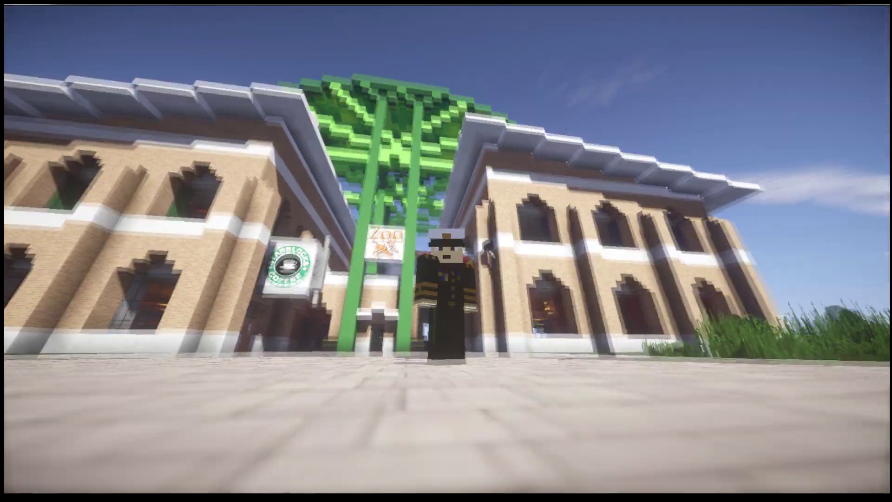